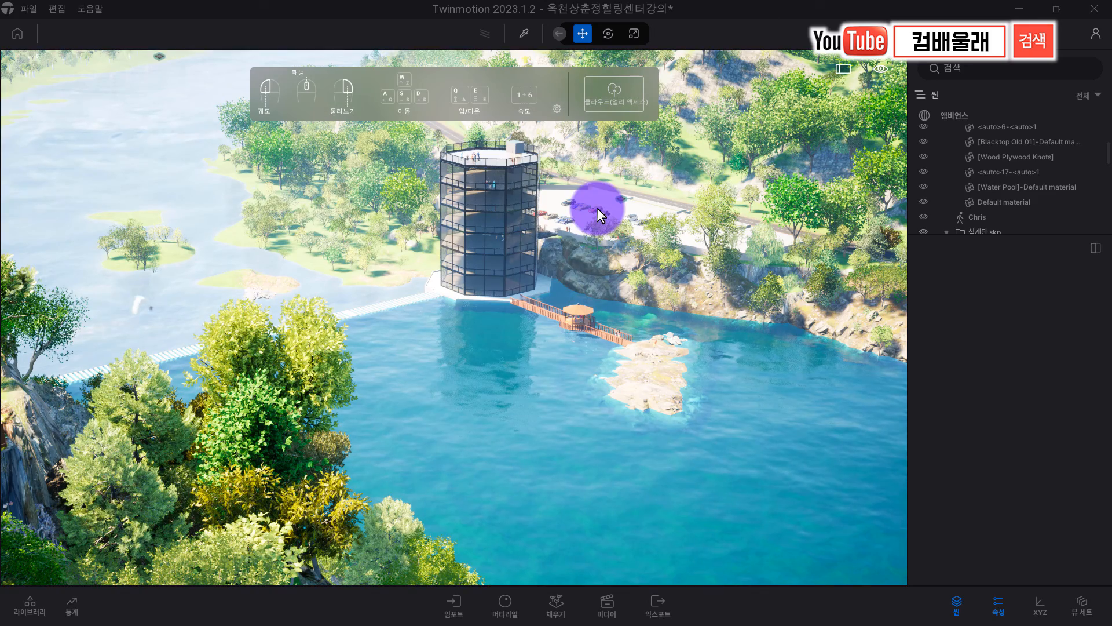
# - Examine the parking lot and its parked cars up close, starting from the red Suv 02
pyautogui.click(596, 207)
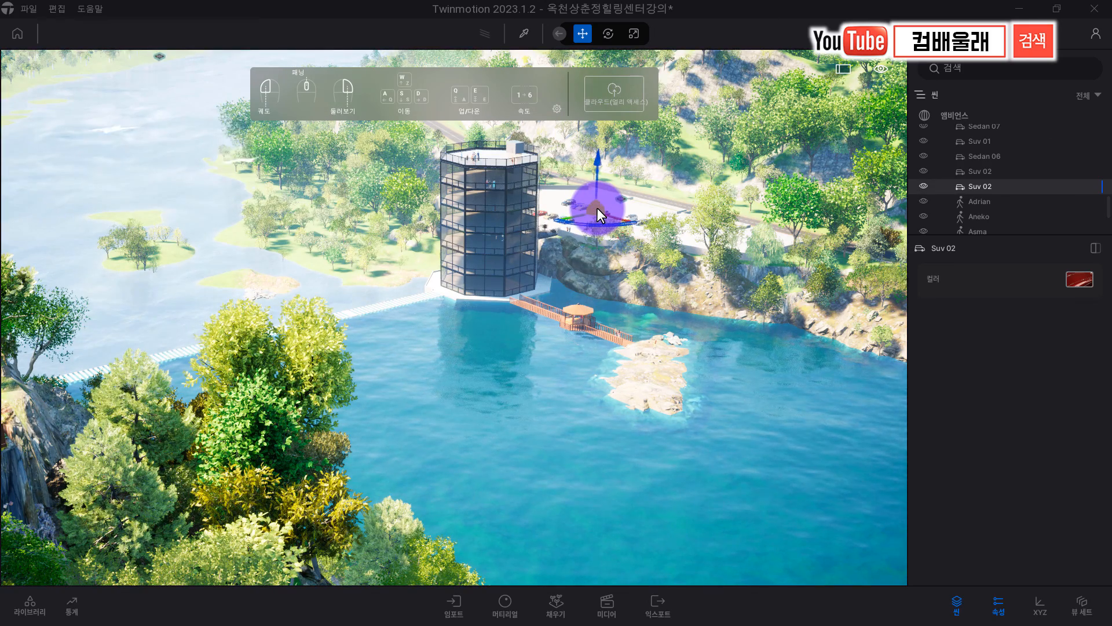
pyautogui.press('f')
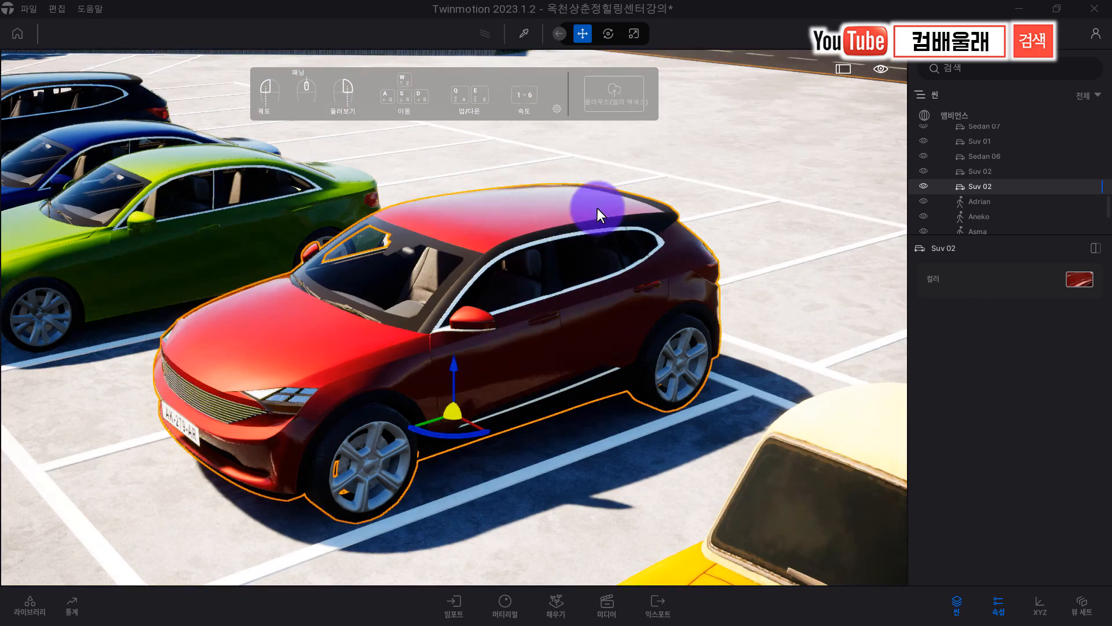
pyautogui.scroll(-5, 608, 287)
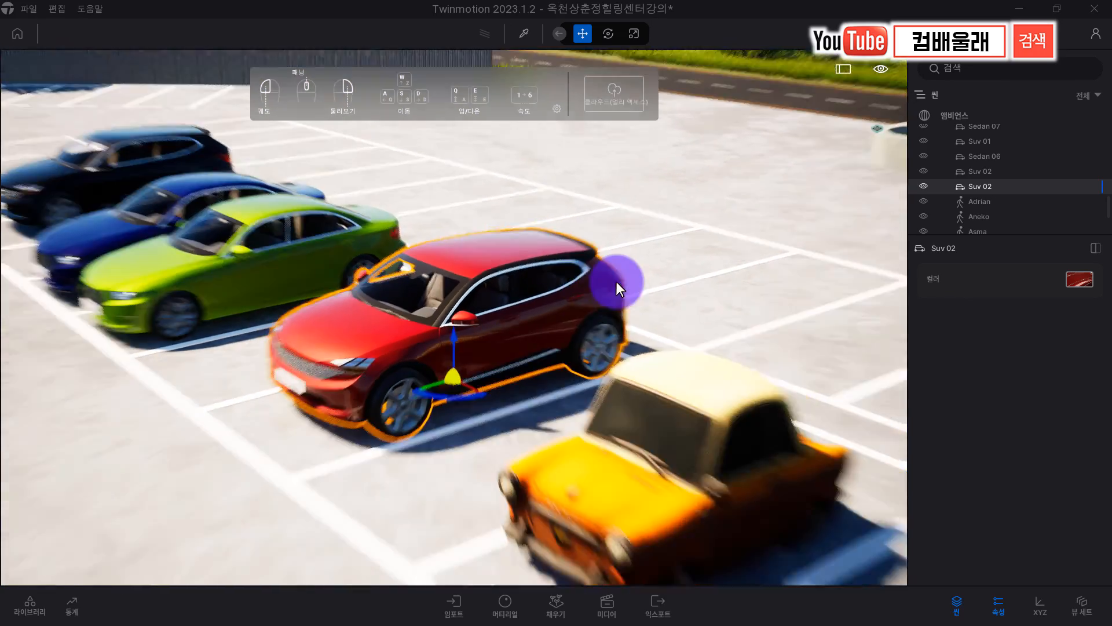
pyautogui.moveTo(611, 286); pyautogui.dragTo(670, 287)
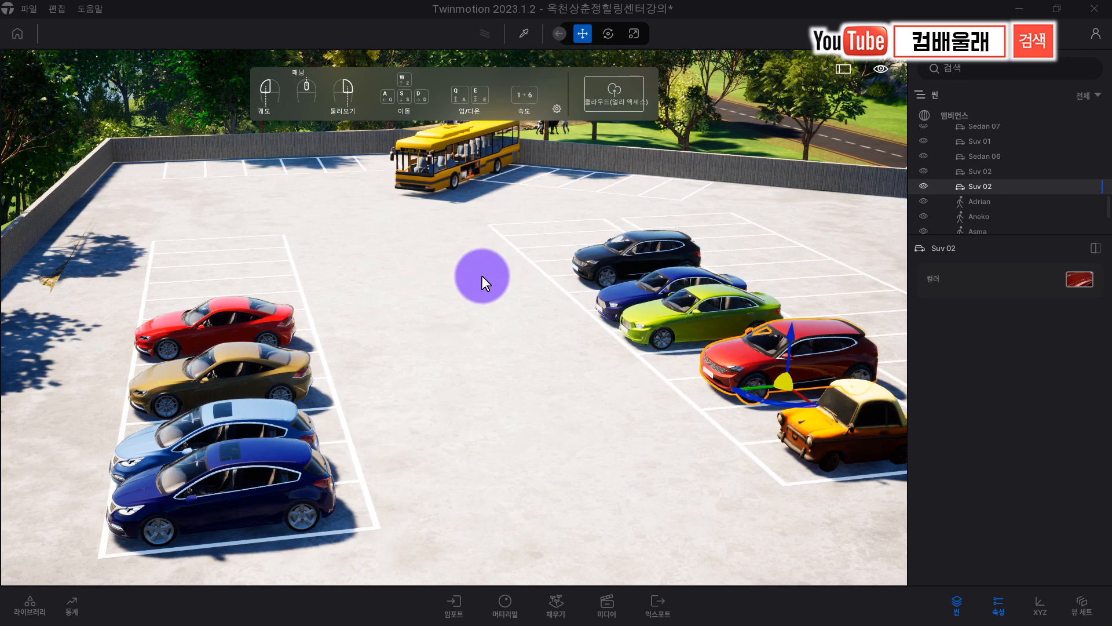
pyautogui.scroll(-3, 486, 272)
pyautogui.scroll(-3, 486, 273)
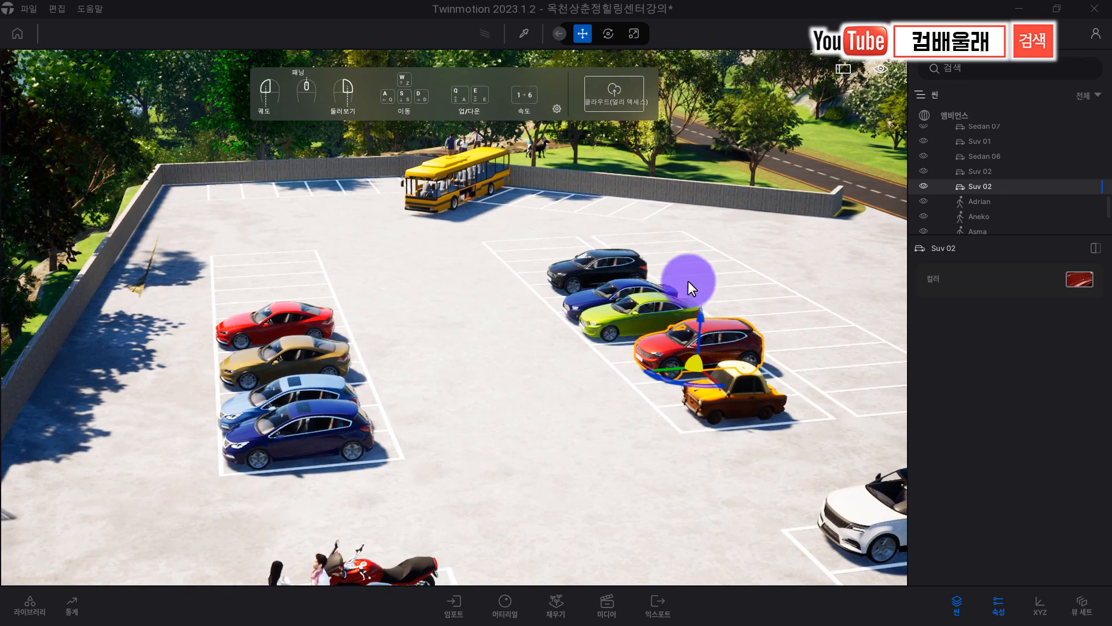
pyautogui.moveTo(700, 296); pyautogui.dragTo(704, 293, button='right')
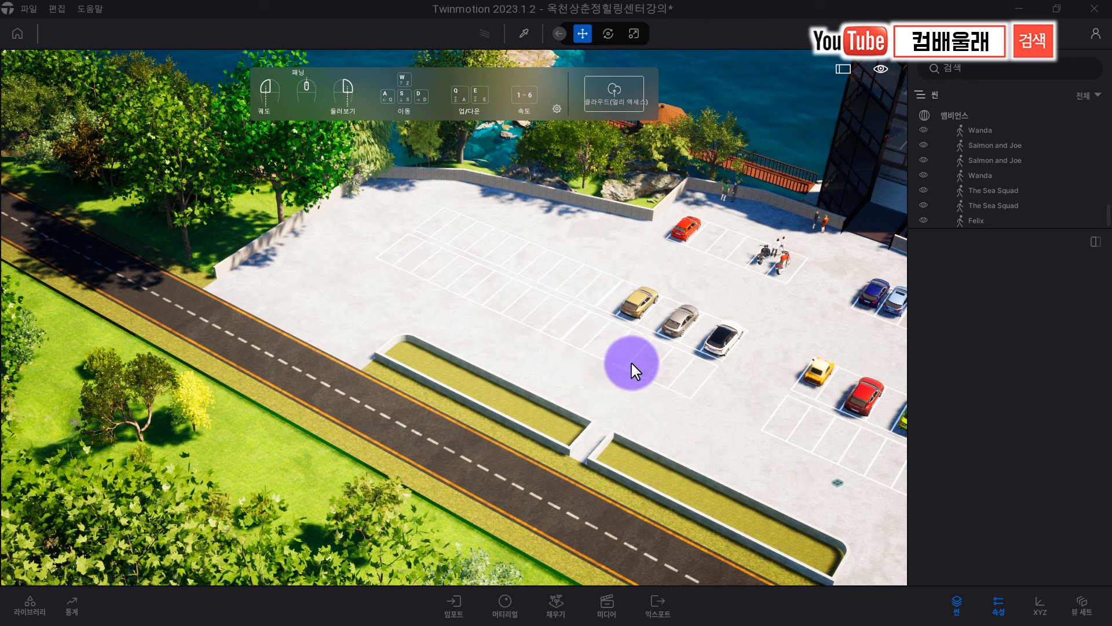
# - Set the populate tools (채우기) to character paths (패스, 캐릭터) and hide the library
pyautogui.click(558, 609)
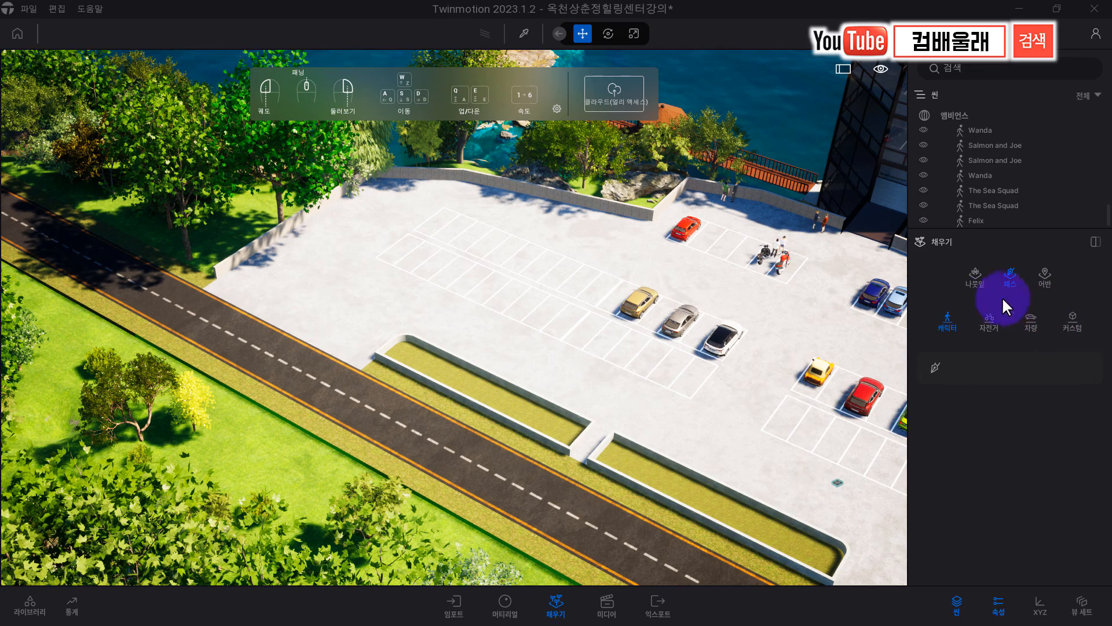
pyautogui.click(973, 278)
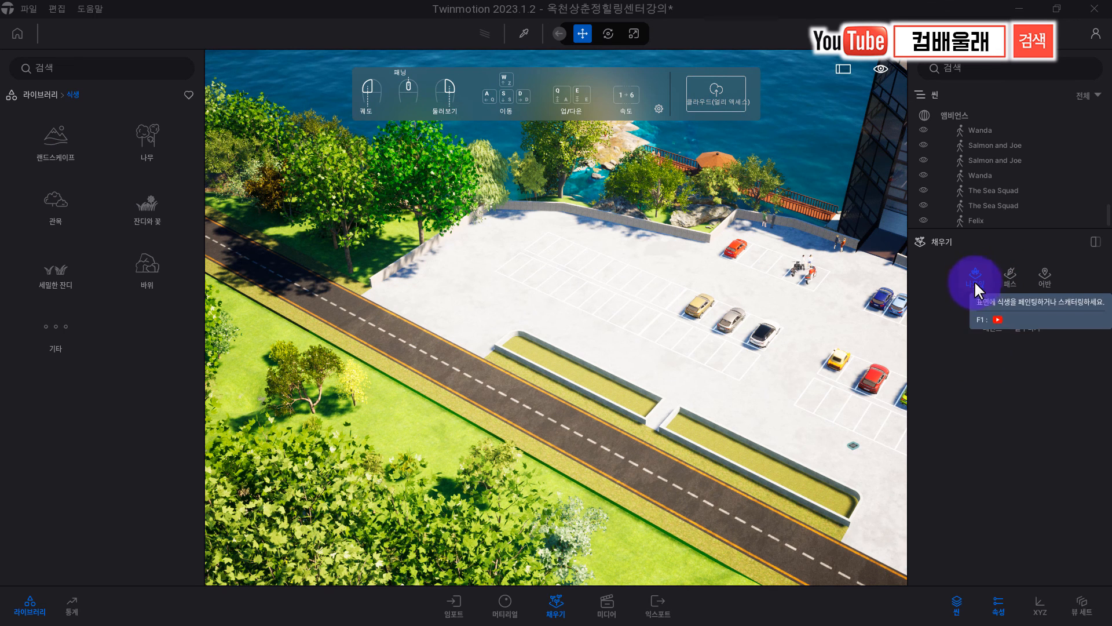
pyautogui.click(1010, 277)
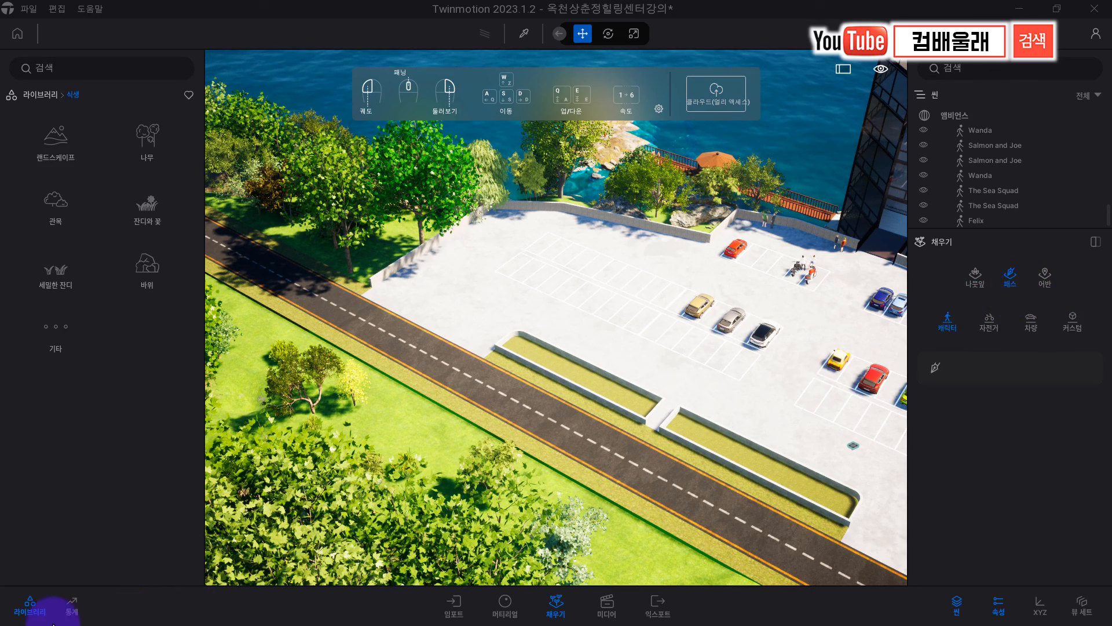
pyautogui.click(30, 605)
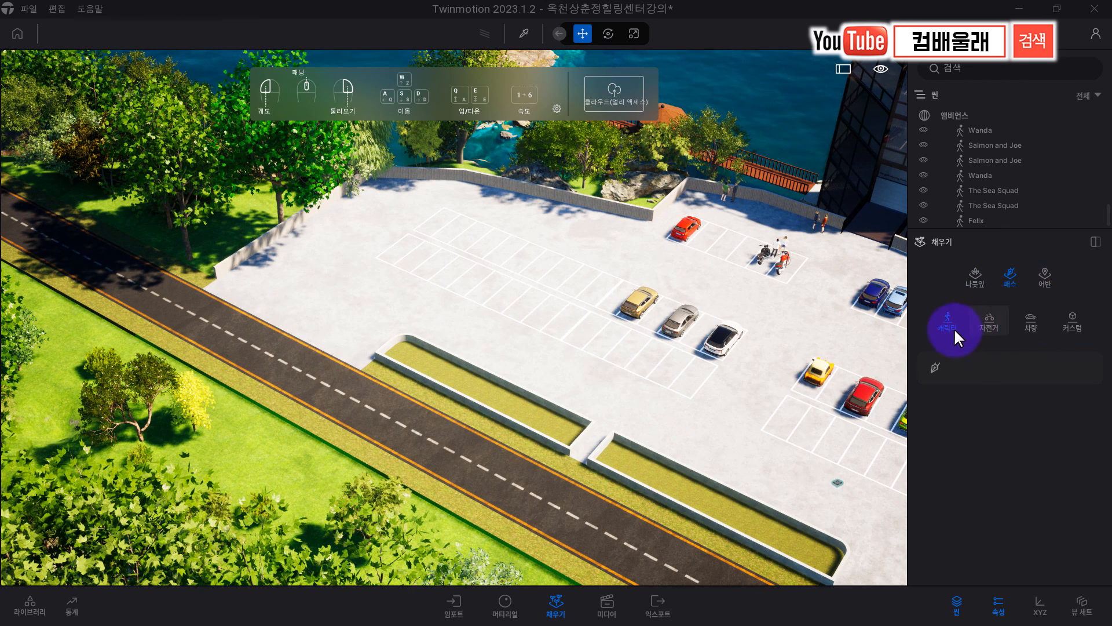
pyautogui.moveTo(410, 343); pyautogui.dragTo(394, 326, button='right')
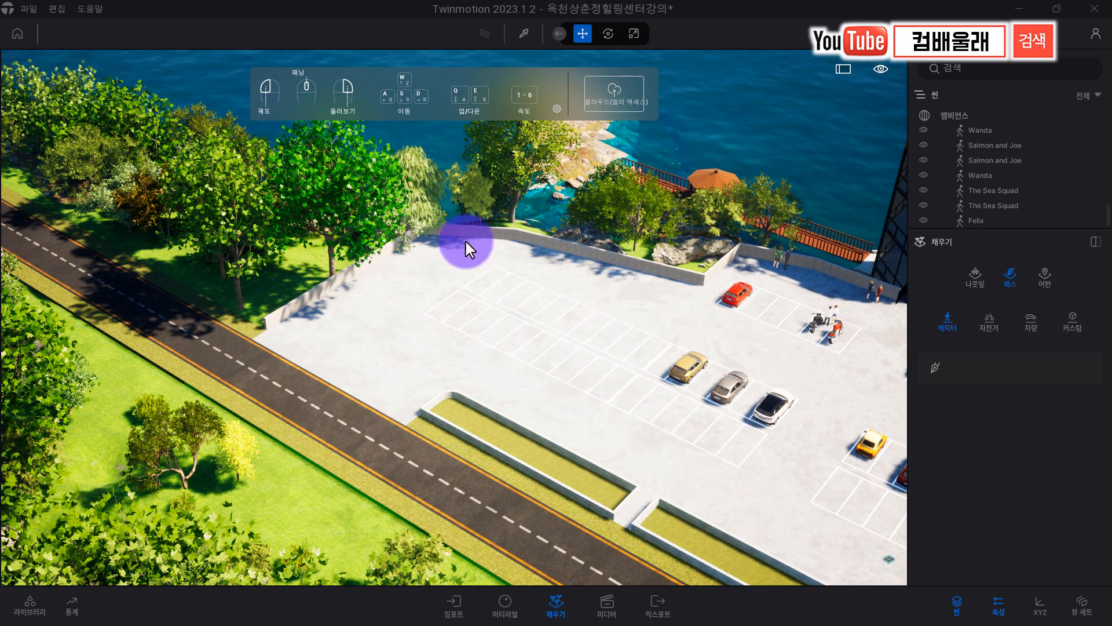
pyautogui.moveTo(806, 370); pyautogui.dragTo(786, 371, button='right')
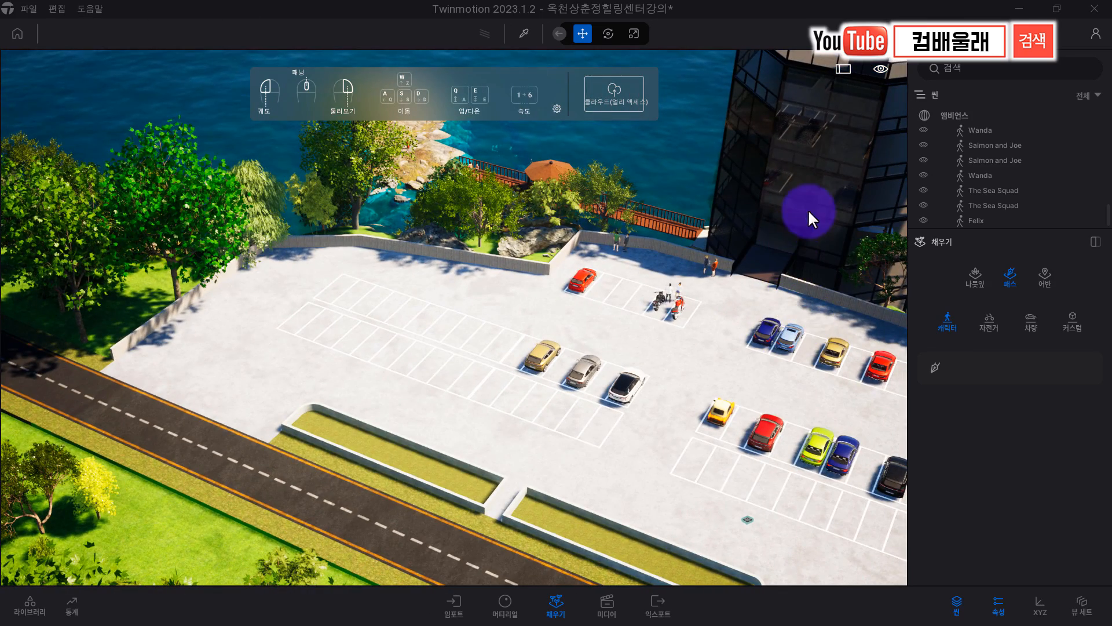
pyautogui.moveTo(660, 349); pyautogui.dragTo(663, 347, button='right')
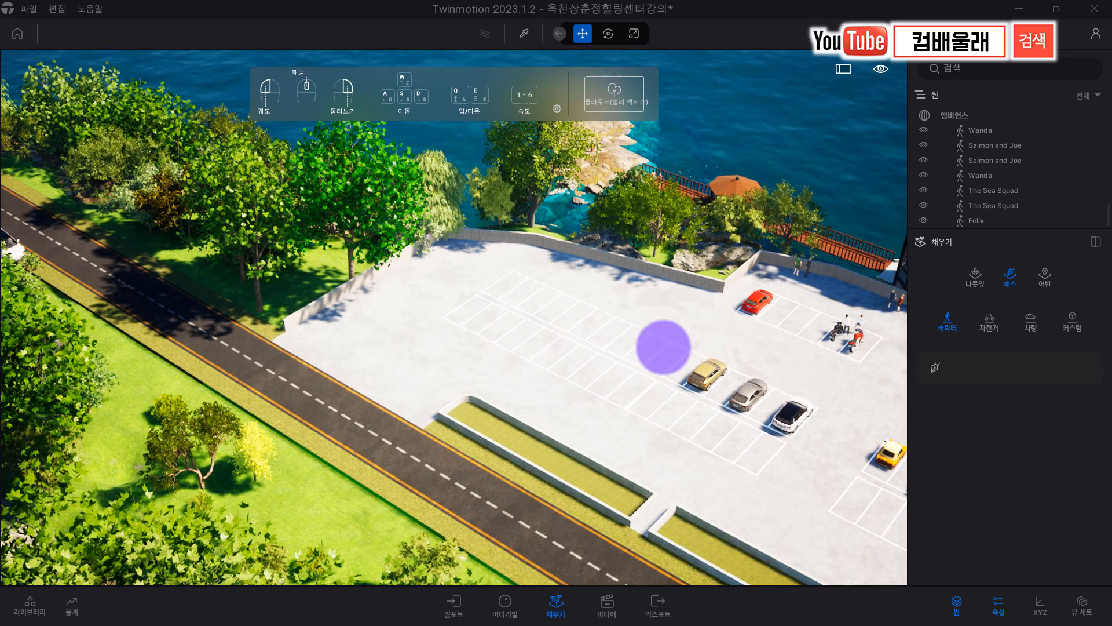
# - Start drawing a character path along the tree-side edge of the road up to the parking lot's entrance corner
pyautogui.click(934, 368)
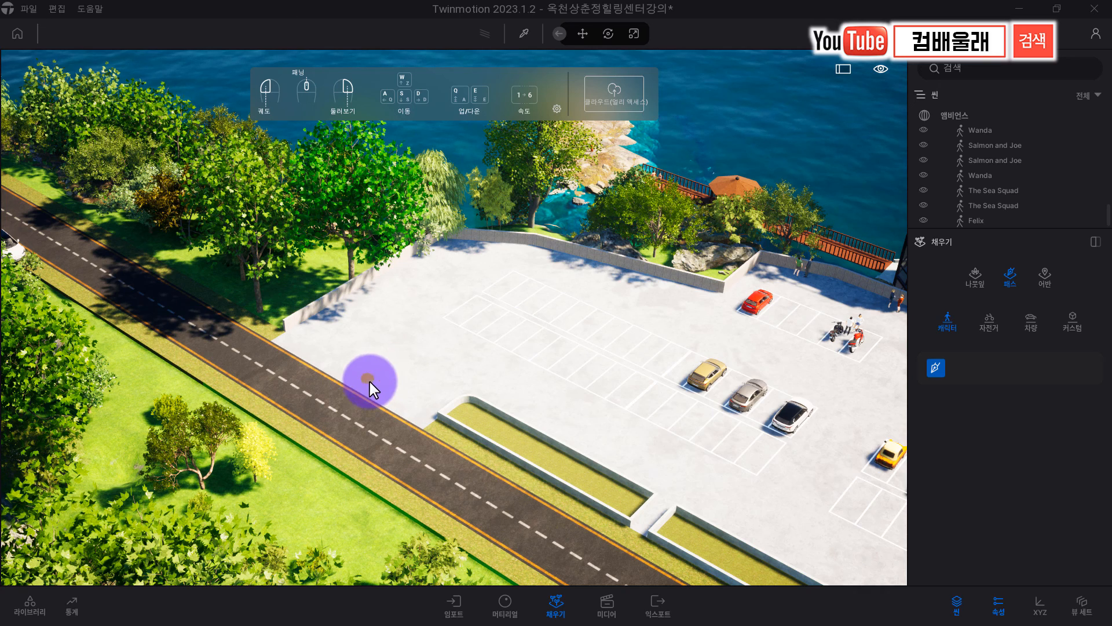
pyautogui.click(38, 194)
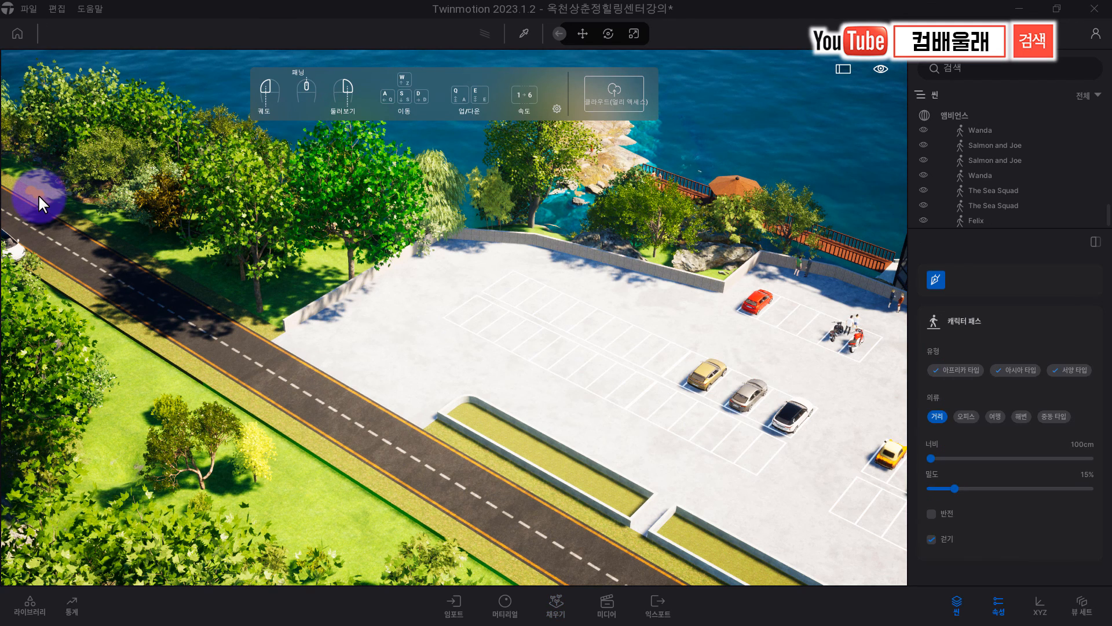
pyautogui.click(131, 255)
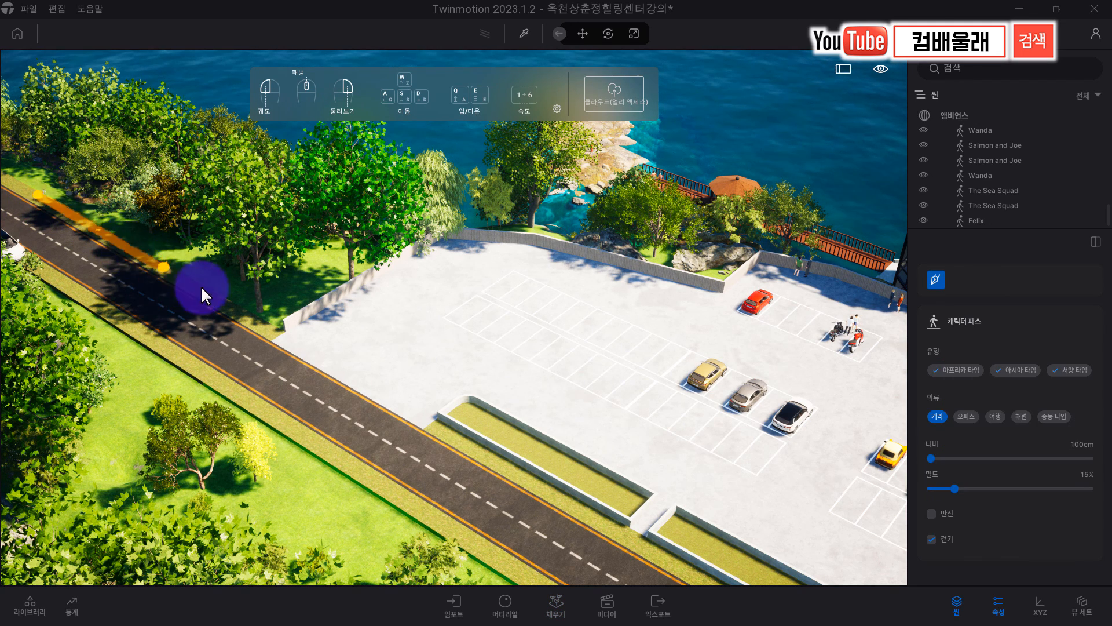
pyautogui.click(271, 333)
pyautogui.click(303, 337)
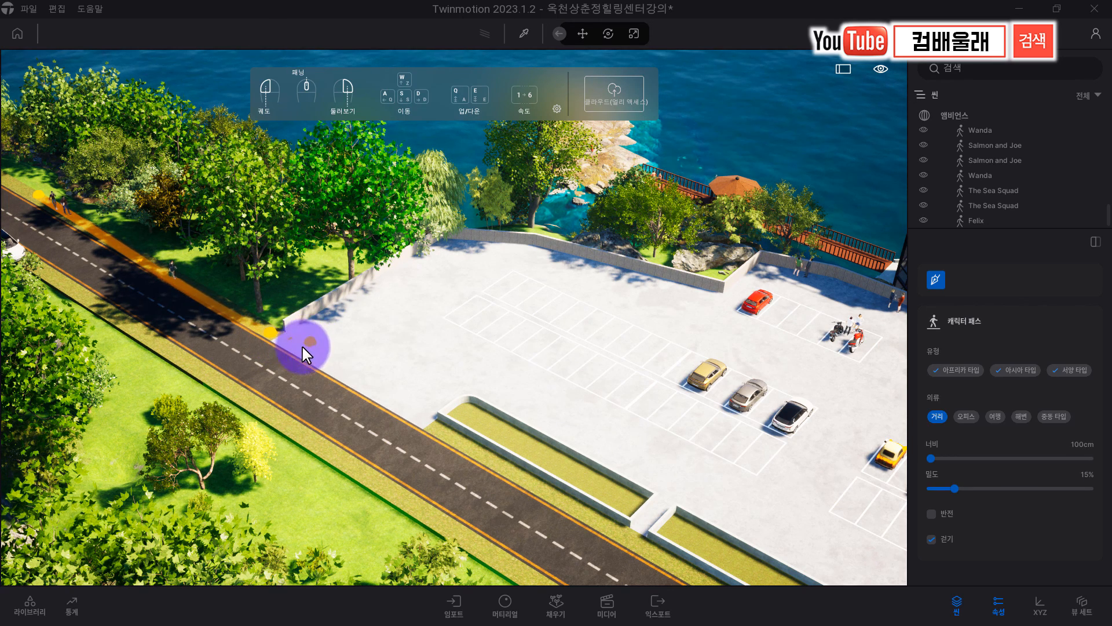
pyautogui.click(260, 367)
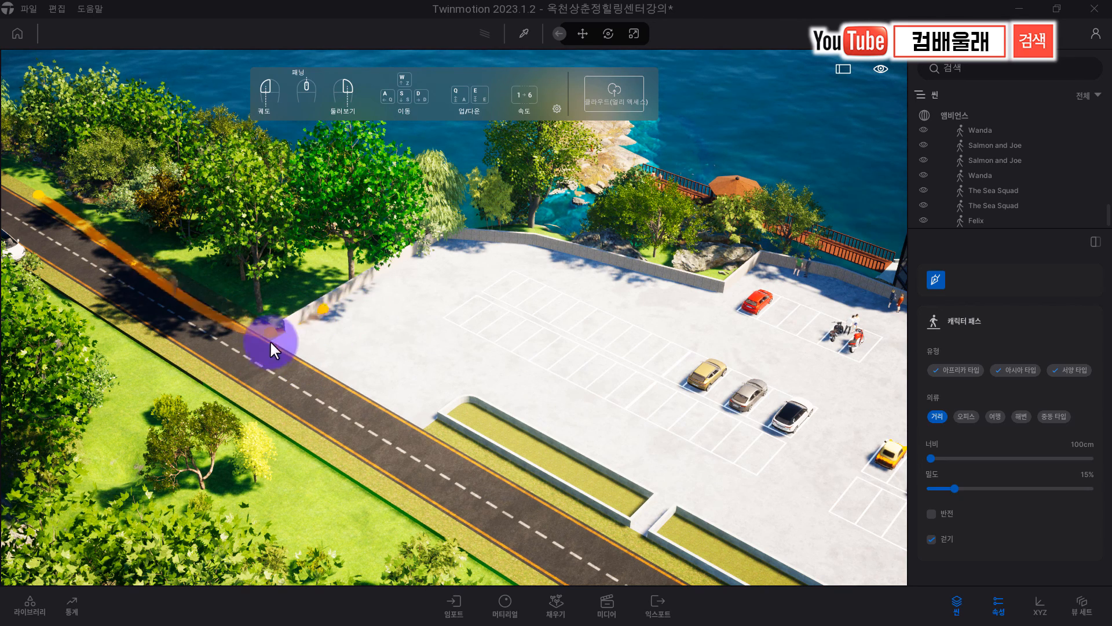
pyautogui.doubleClick(304, 341)
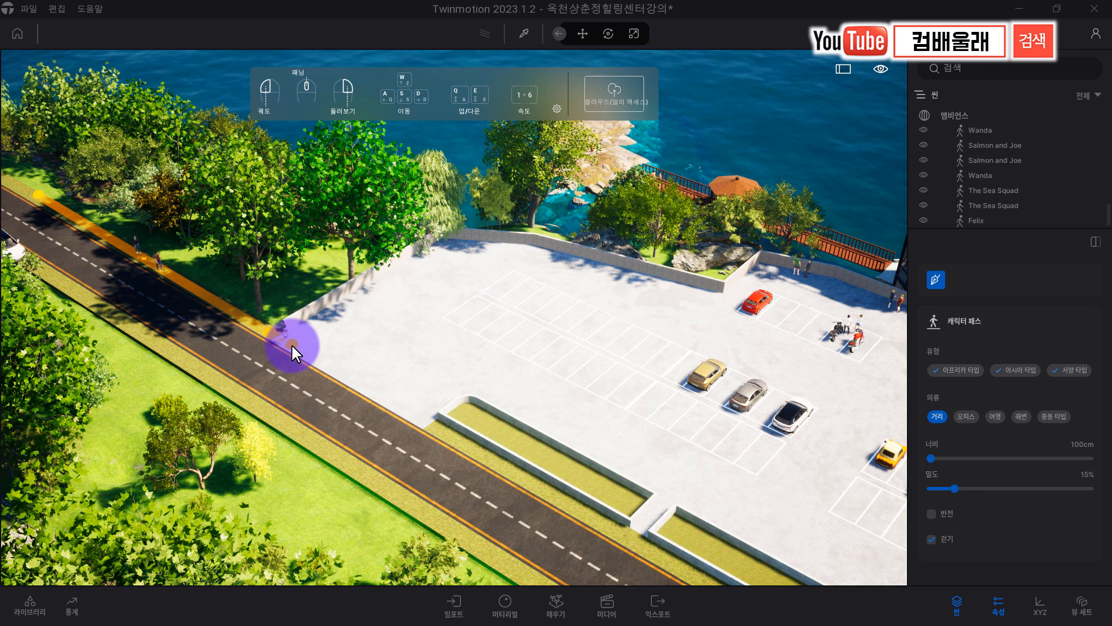
pyautogui.click(291, 343)
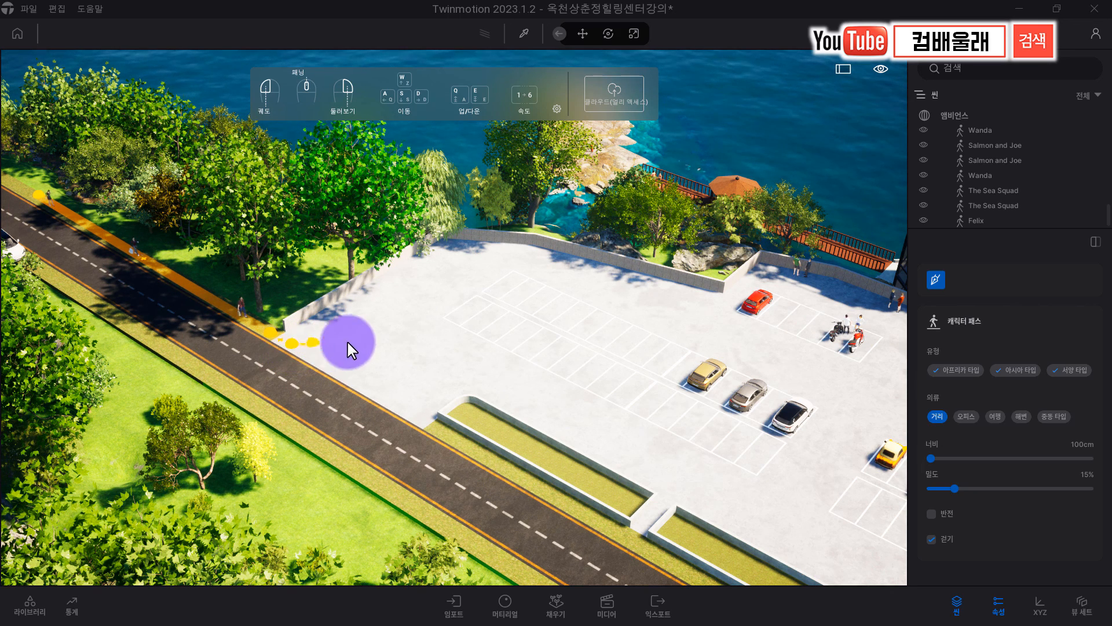
# - Extend the character path through the parking lot, following its boundary wall on the water side to near the lone parked red car
pyautogui.click(375, 325)
pyautogui.click(451, 261)
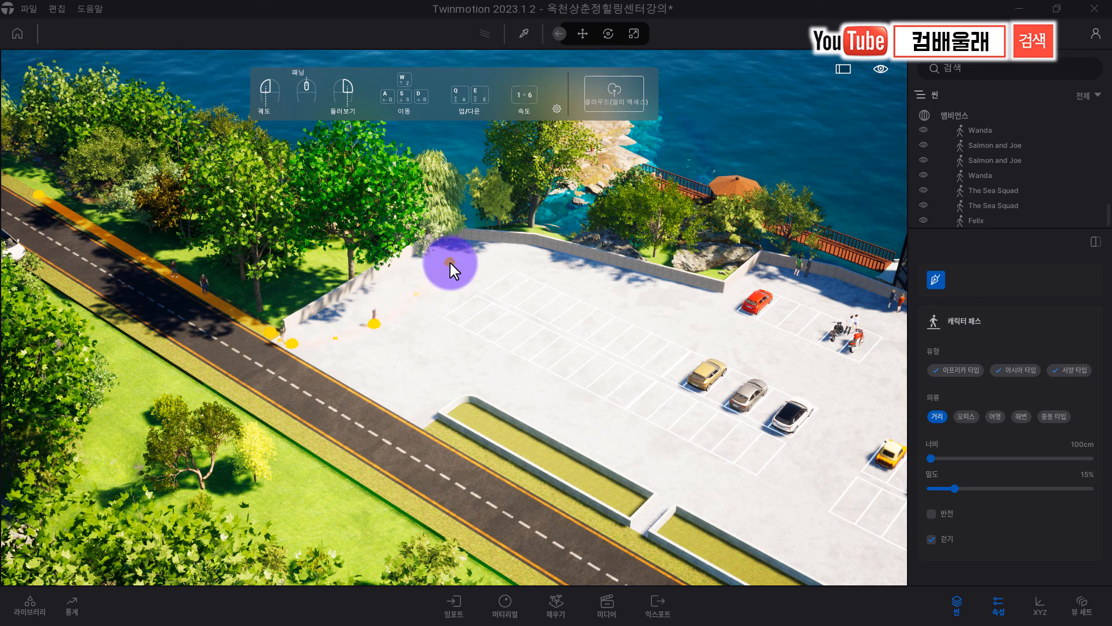
pyautogui.click(500, 249)
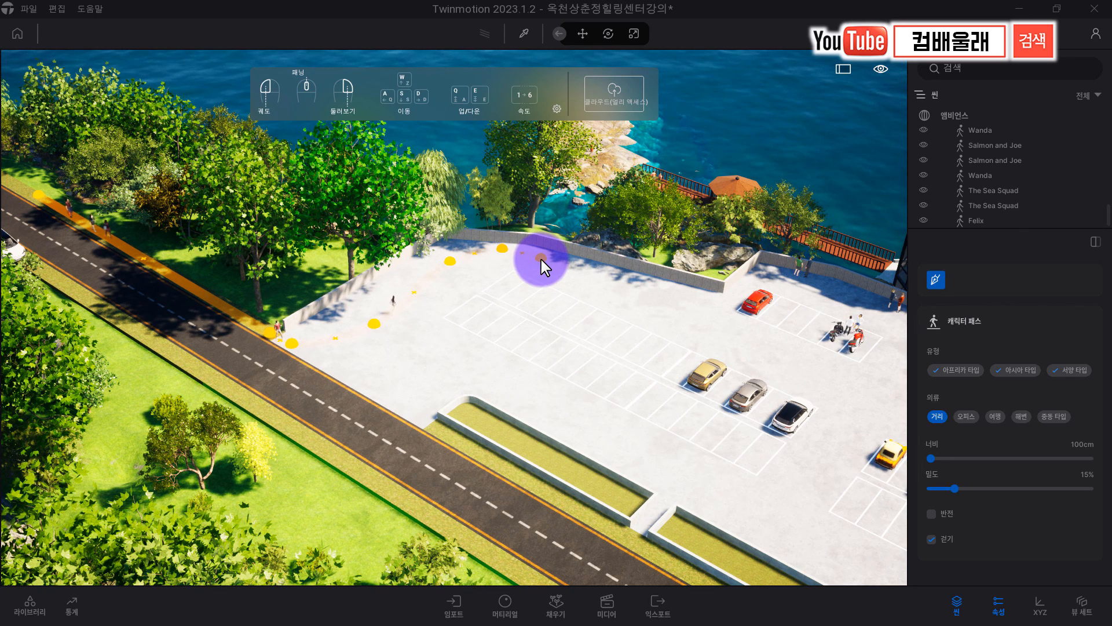
pyautogui.click(447, 285)
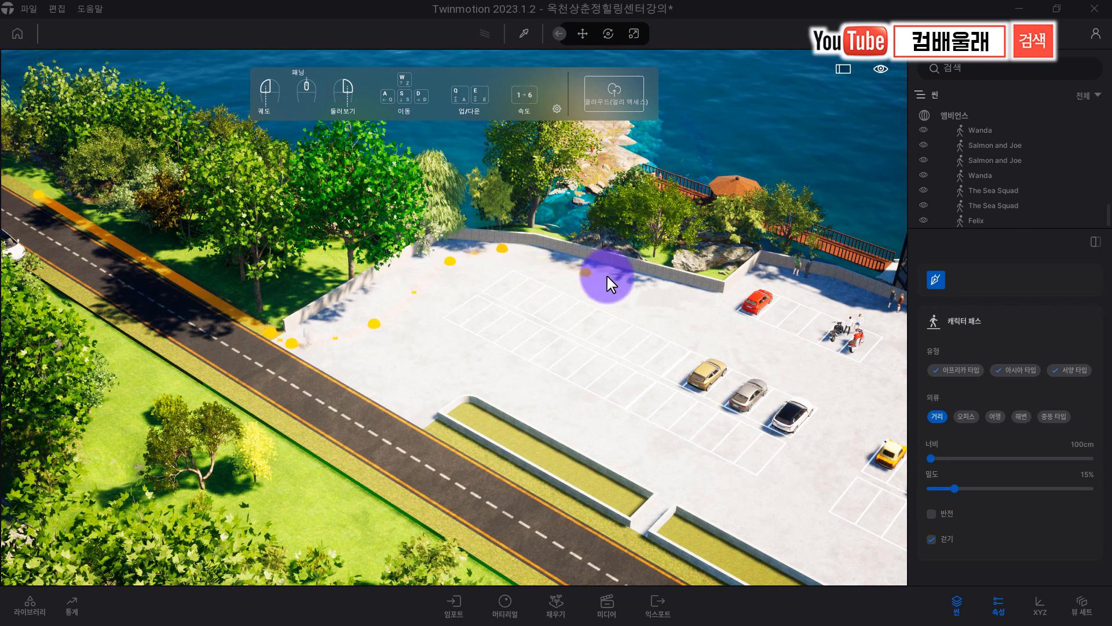
pyautogui.click(565, 266)
pyautogui.click(547, 261)
pyautogui.click(632, 283)
pyautogui.click(721, 318)
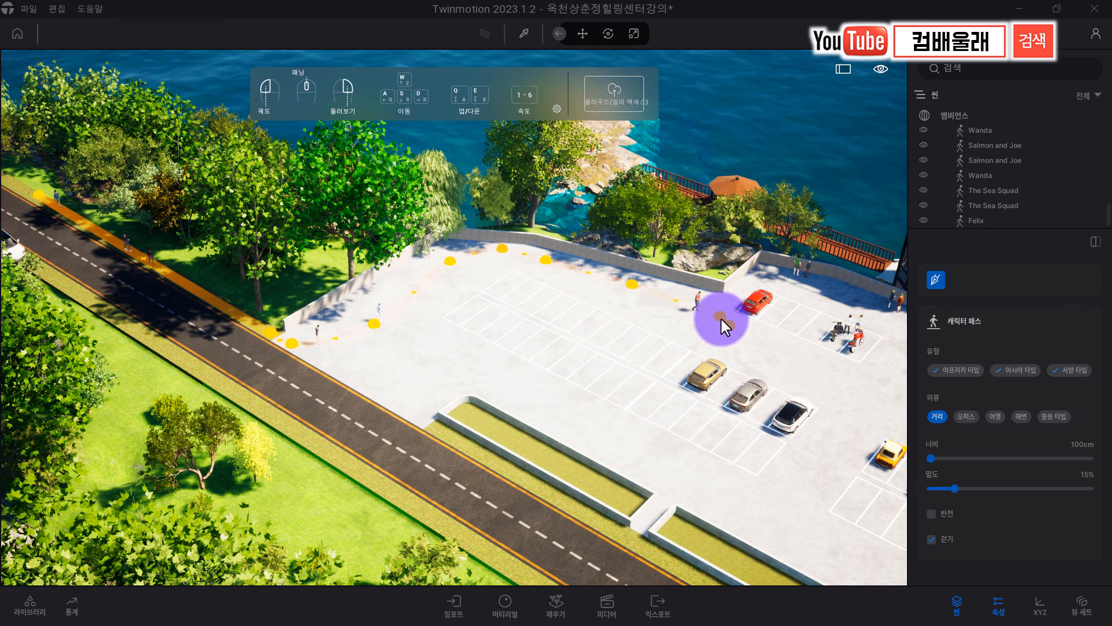
# - Continue the character path past the motorcycles and across the entrance deck into the glass tower
pyautogui.press('d')
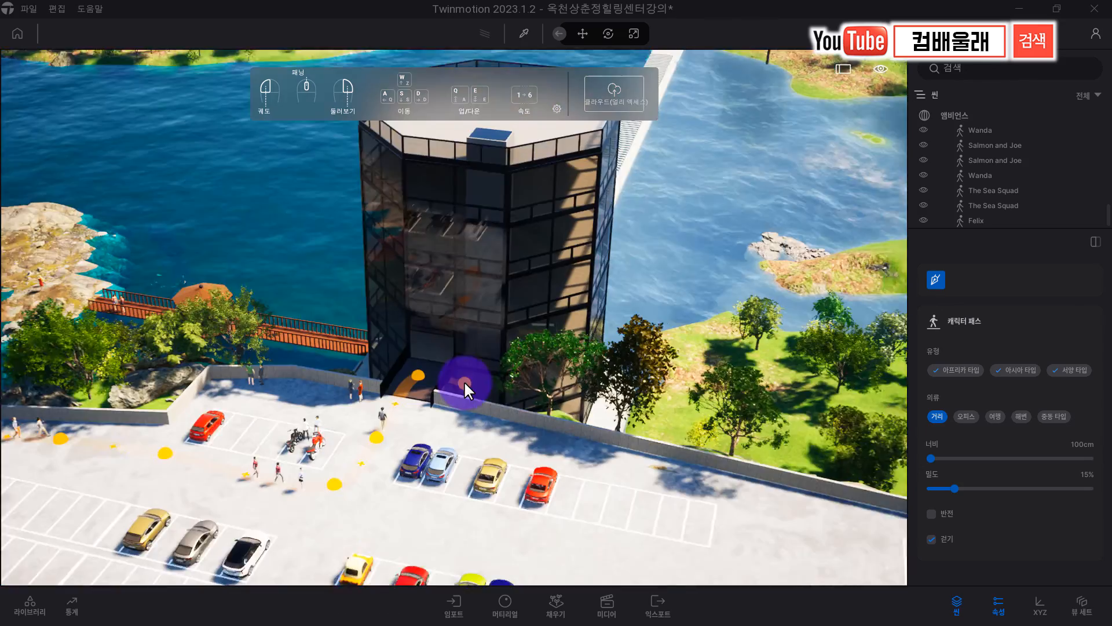
pyautogui.press('w')
pyautogui.press('w')
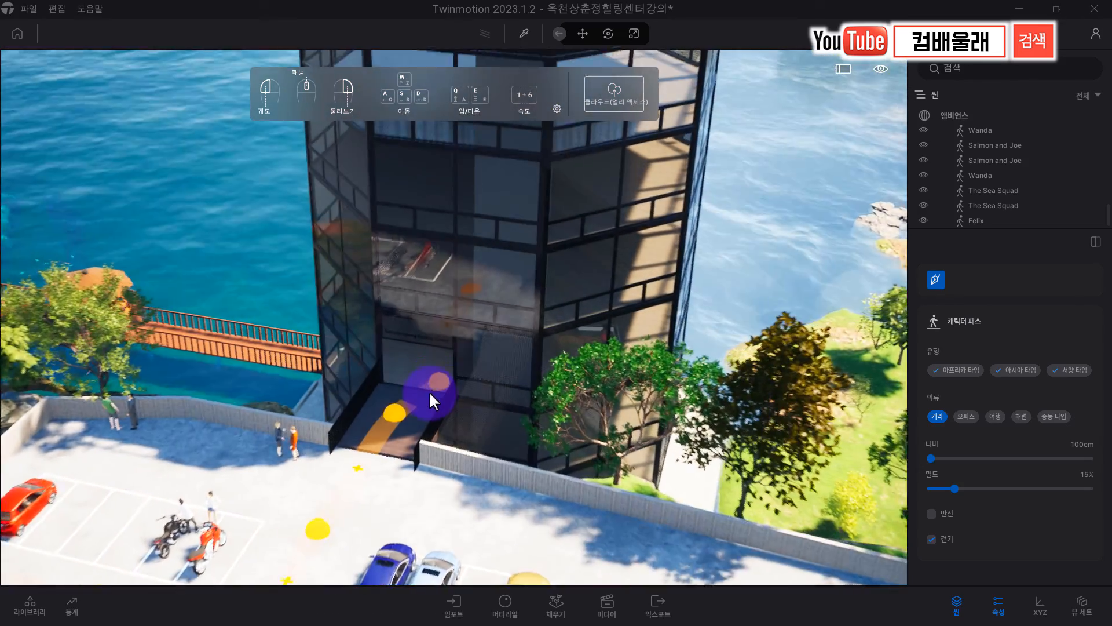
pyautogui.press('w')
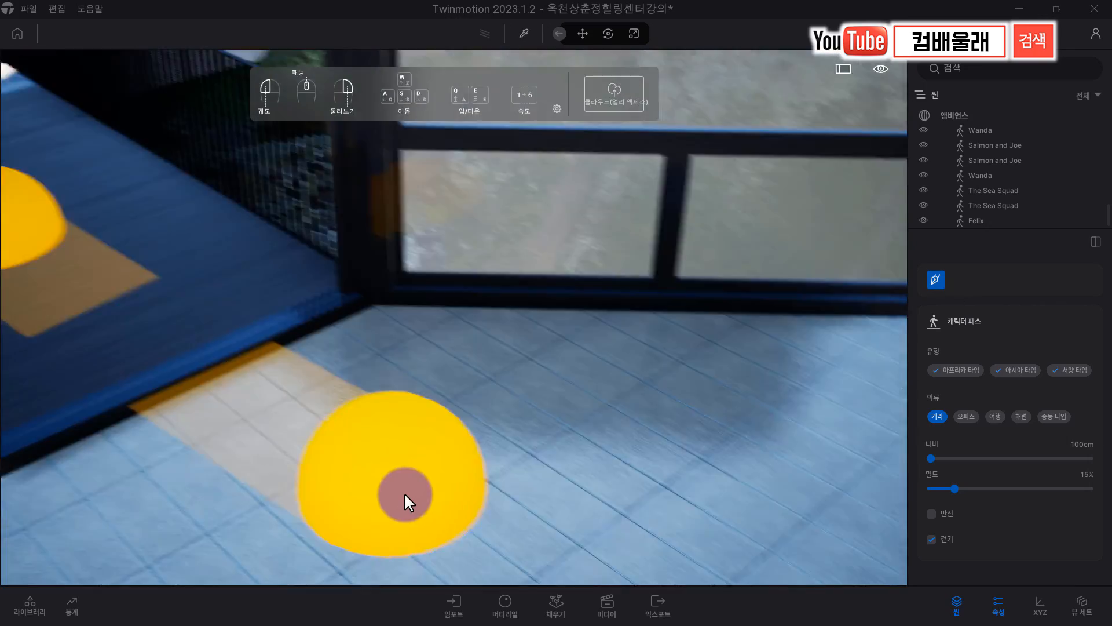
pyautogui.press('w')
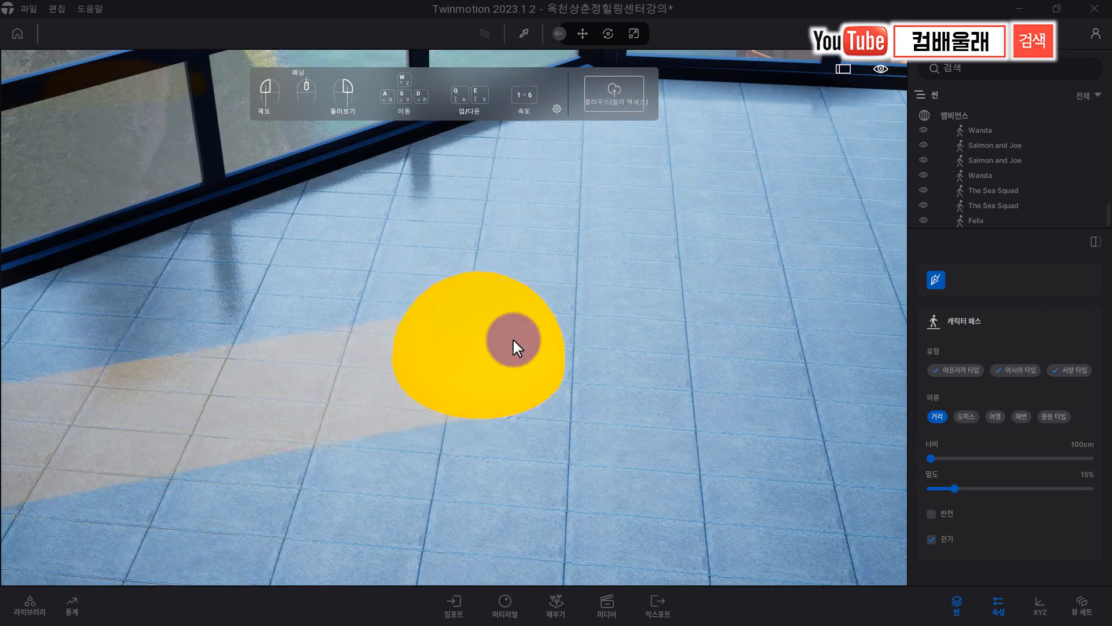
# - Add path points across the tower's tiled ground floor and curve the character path back toward the entrance
pyautogui.click(513, 338)
pyautogui.press('d')
pyautogui.moveTo(482, 344); pyautogui.dragTo(484, 346, button='right')
pyautogui.click(474, 360)
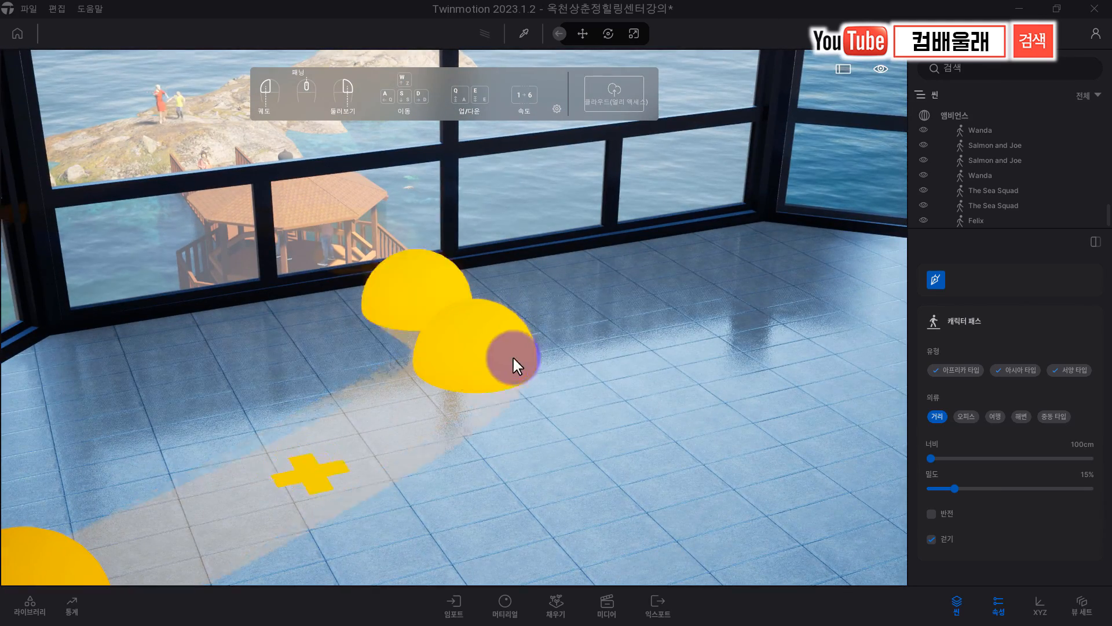
pyautogui.moveTo(452, 380); pyautogui.dragTo(454, 380, button='right')
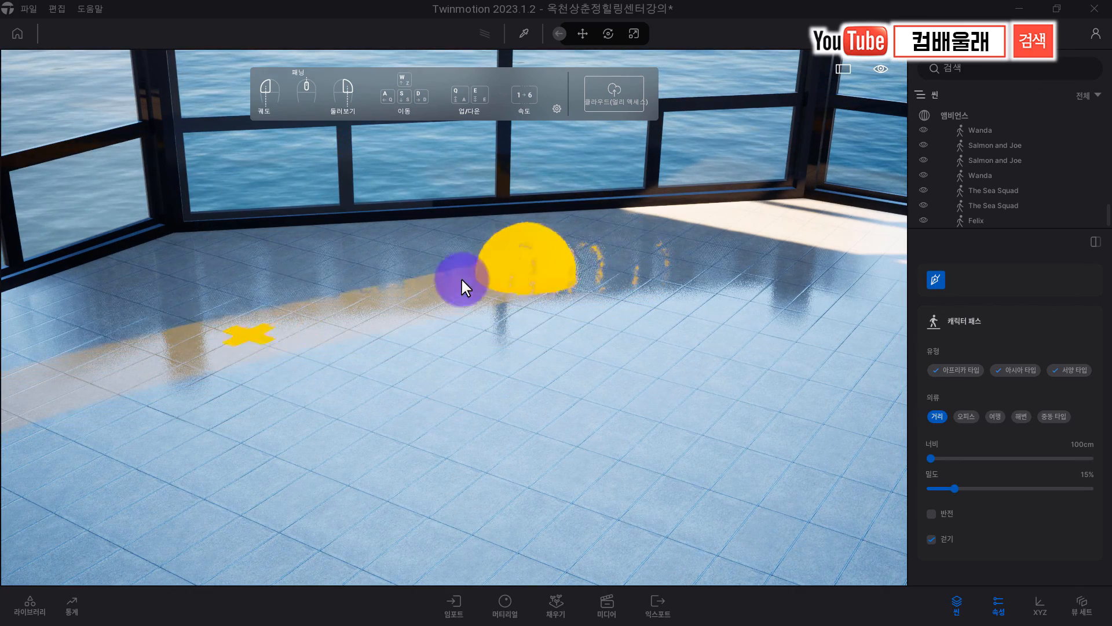
pyautogui.click(255, 318)
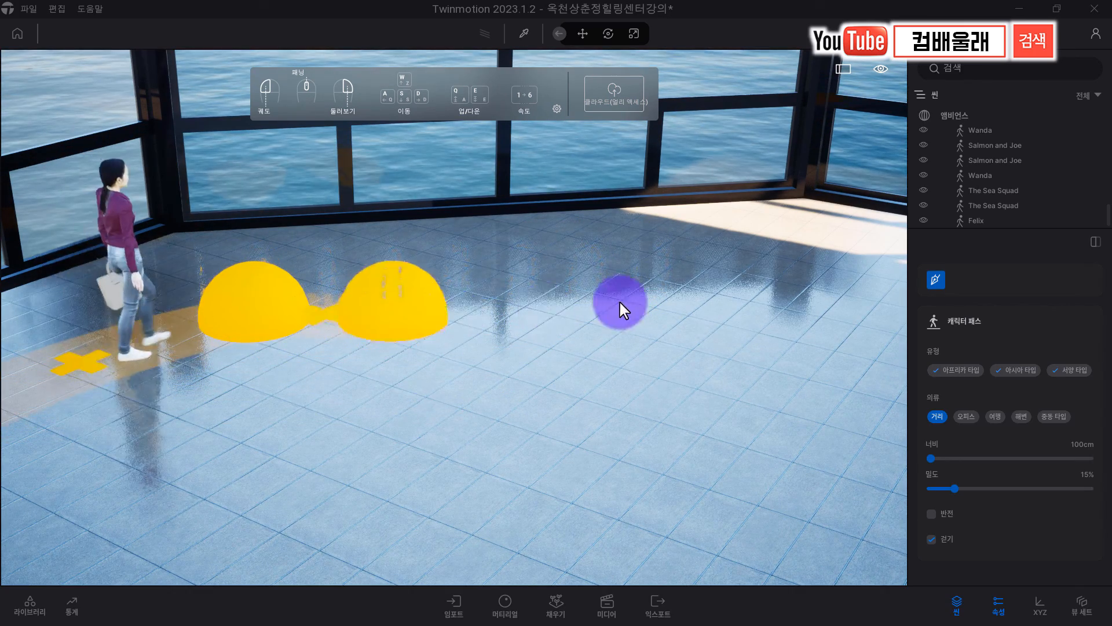
pyautogui.click(728, 288)
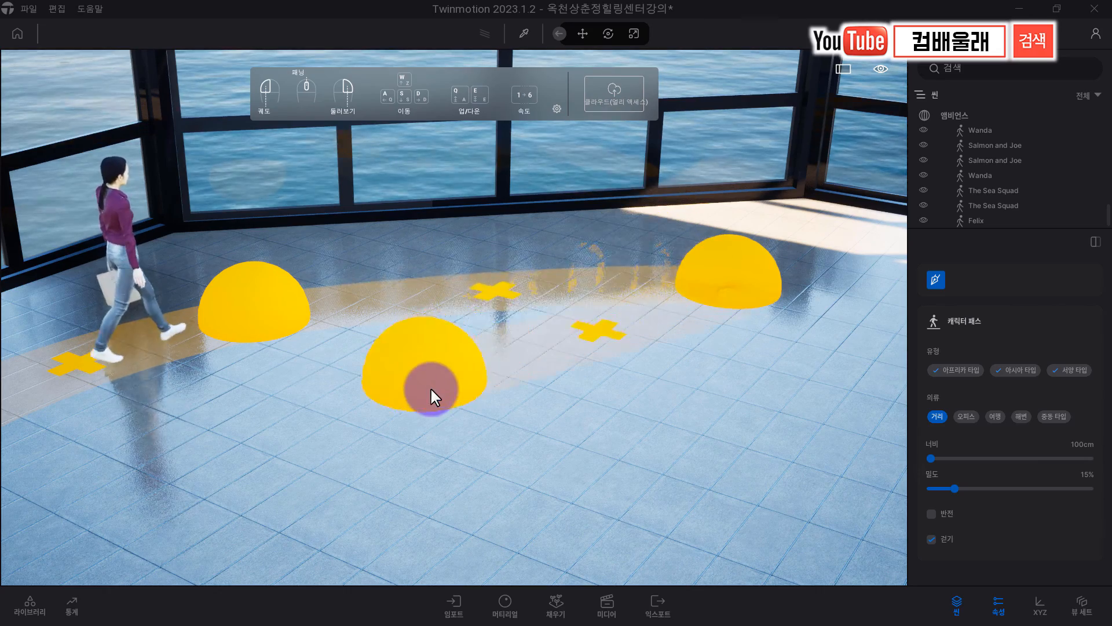
# - Extend the character path out of the tower, back across the entrance deck and into the parking lot between the parked cars
pyautogui.scroll(5, 429, 385)
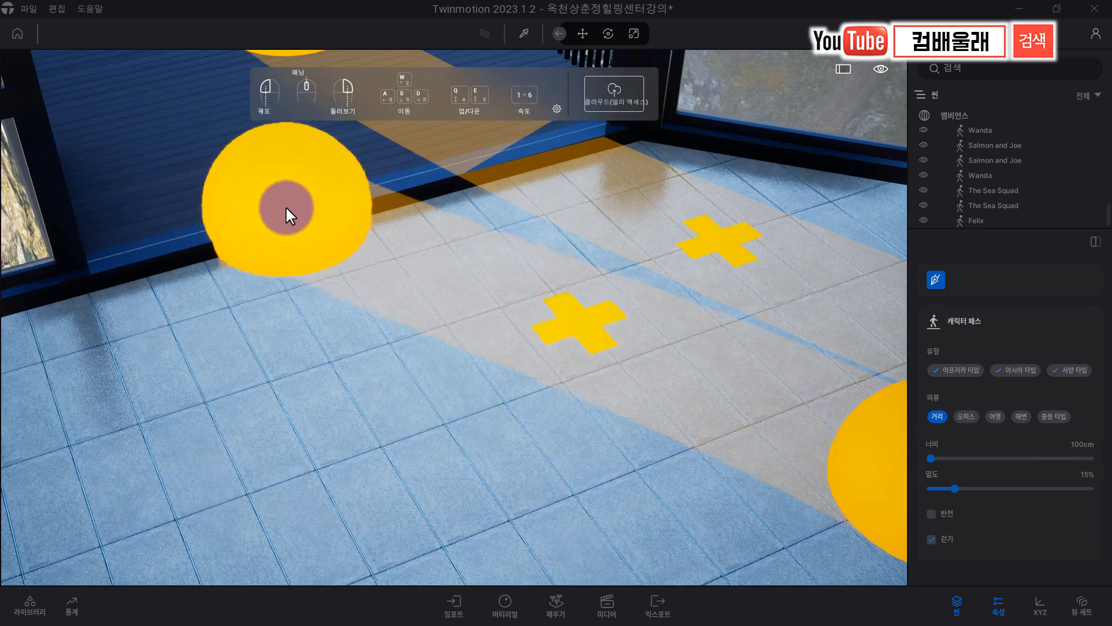
pyautogui.click(286, 203)
pyautogui.moveTo(283, 205); pyautogui.dragTo(290, 211, button='right')
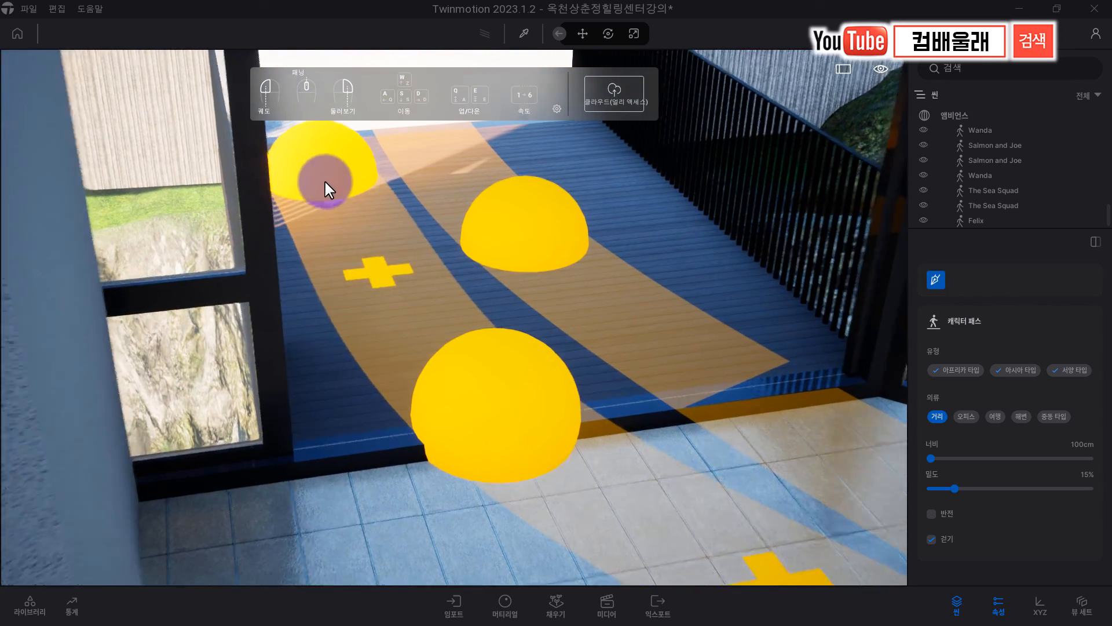
pyautogui.moveTo(353, 194); pyautogui.dragTo(354, 199, button='right')
pyautogui.press('w')
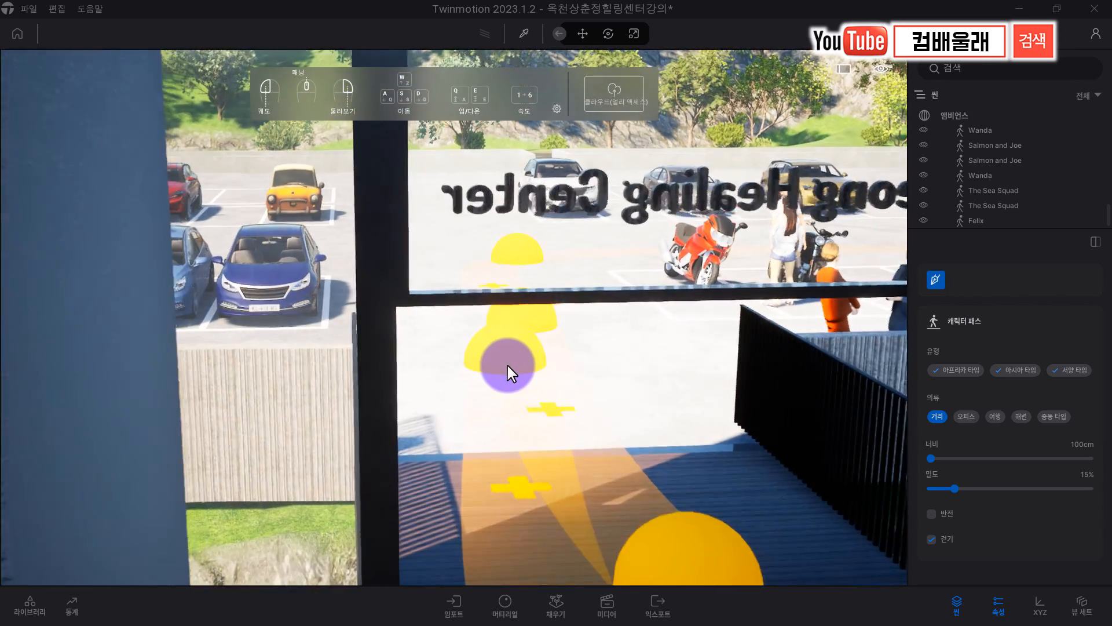
pyautogui.press('w')
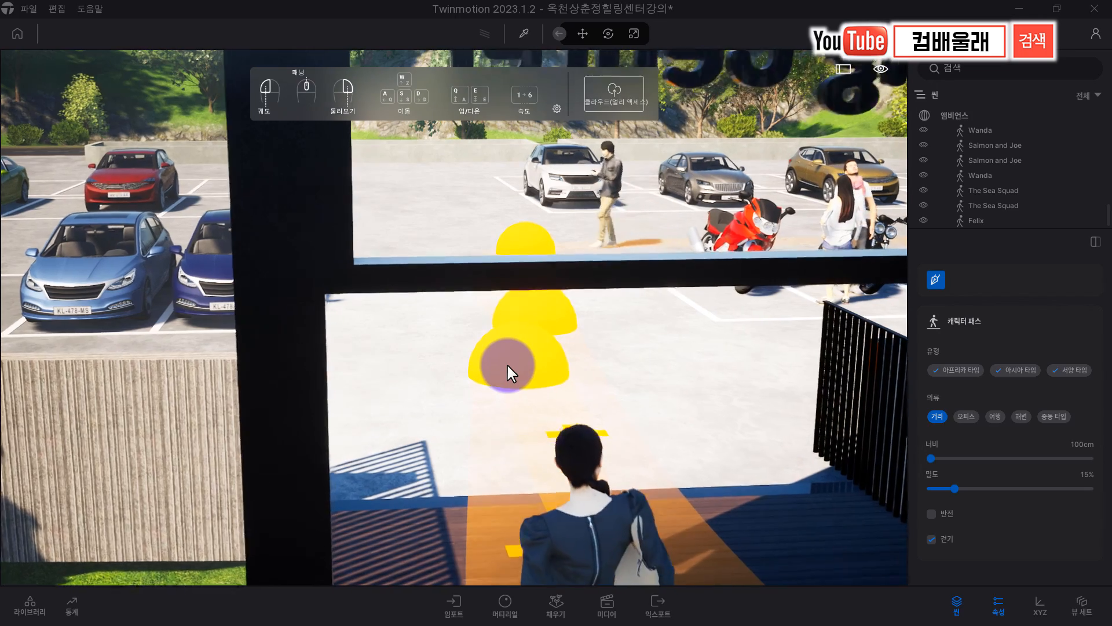
pyautogui.moveTo(505, 357); pyautogui.dragTo(429, 304, button='right')
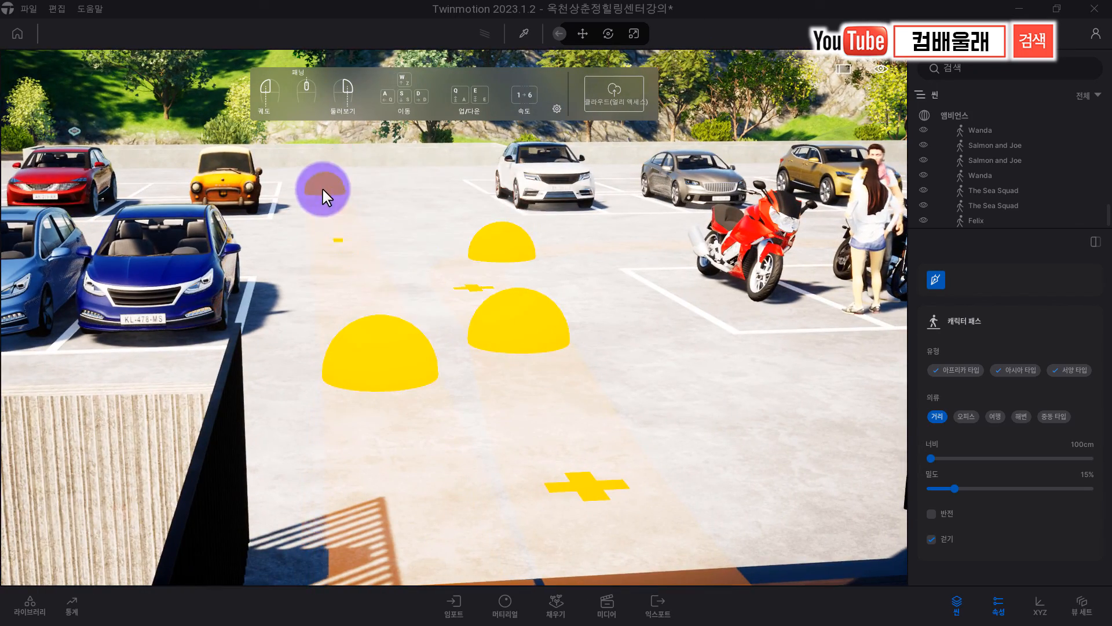
pyautogui.moveTo(317, 191); pyautogui.dragTo(317, 192, button='right')
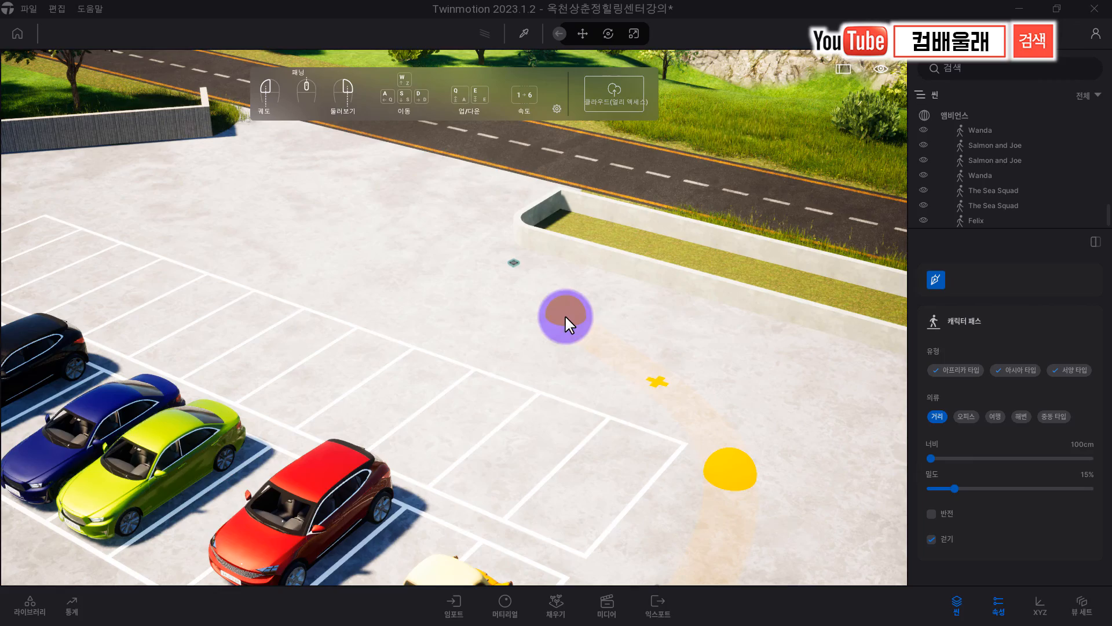
# - Continue the return path past the planter to the lot's entrance corner and finish it along the tree-side edge of the road
pyautogui.click(565, 313)
pyautogui.click(317, 186)
pyautogui.moveTo(329, 184); pyautogui.dragTo(332, 189, button='right')
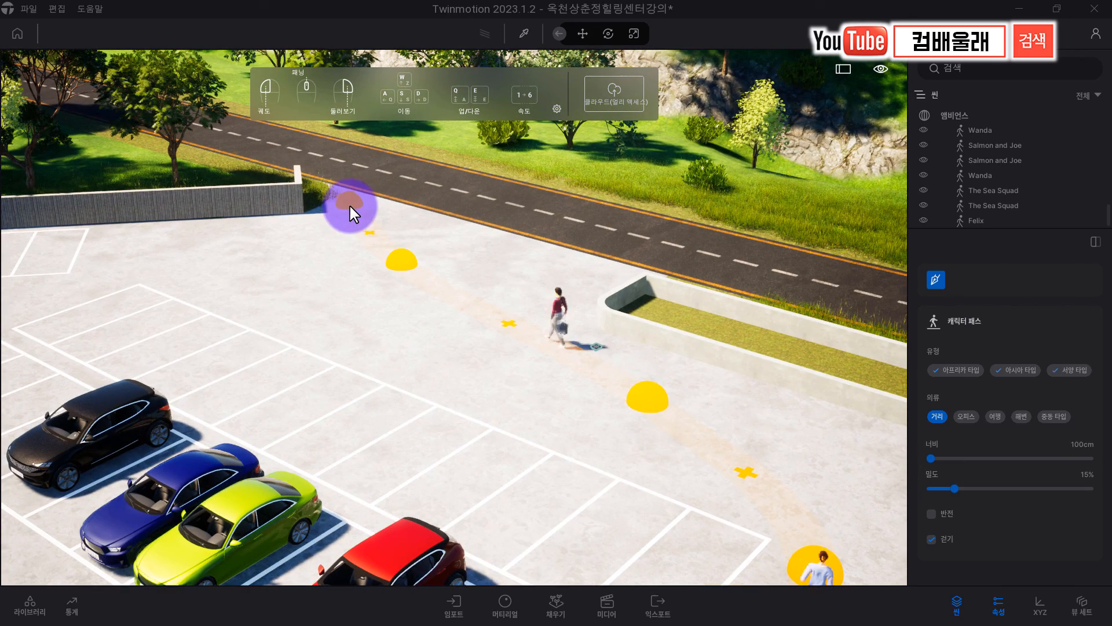
pyautogui.click(352, 201)
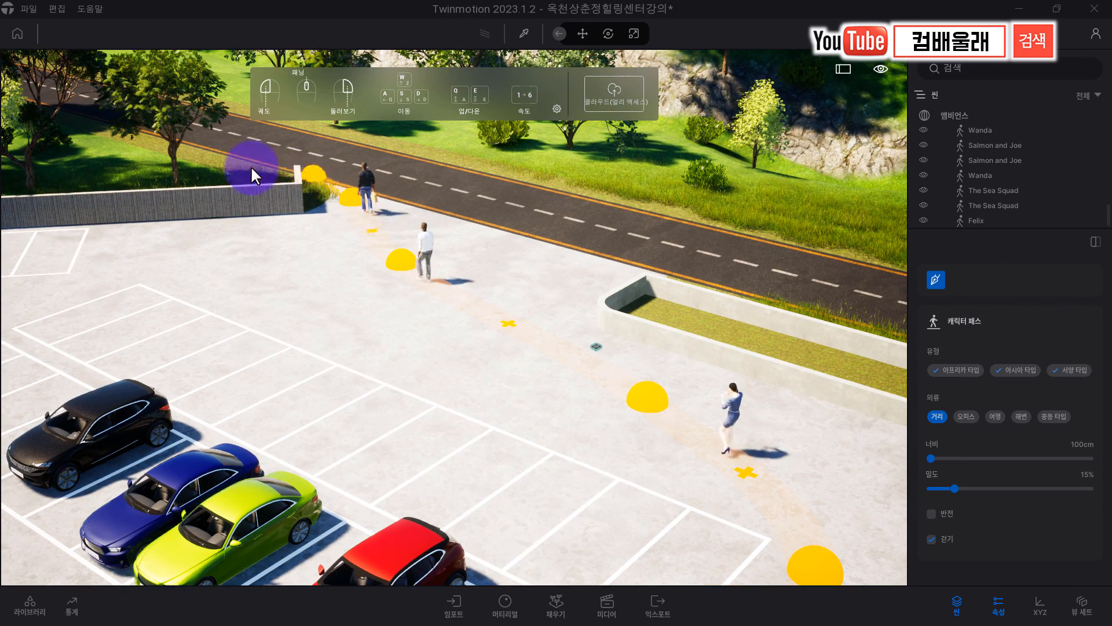
pyautogui.click(216, 157)
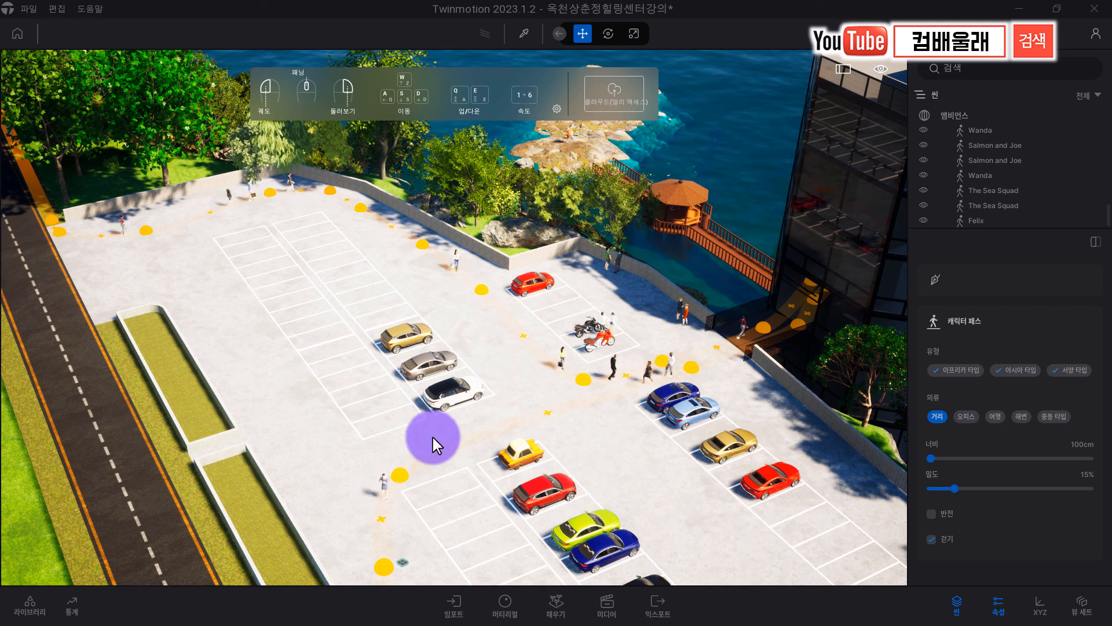
# - Limit the path's characters to the Asian type by excluding African and Western types, and dress them in office clothing
pyautogui.click(933, 370)
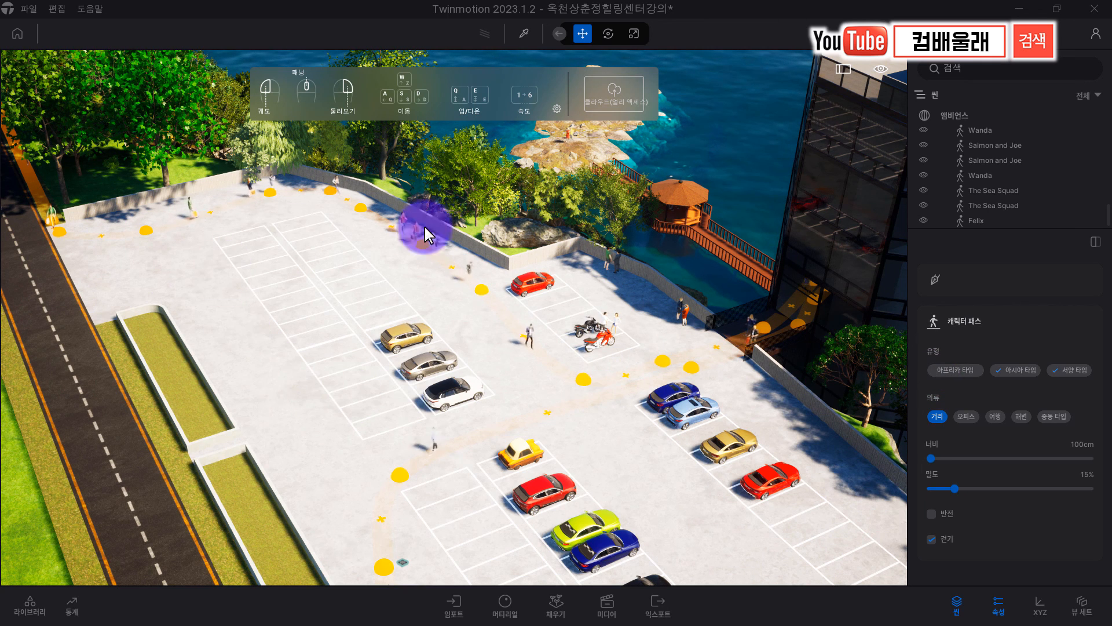
pyautogui.click(1055, 371)
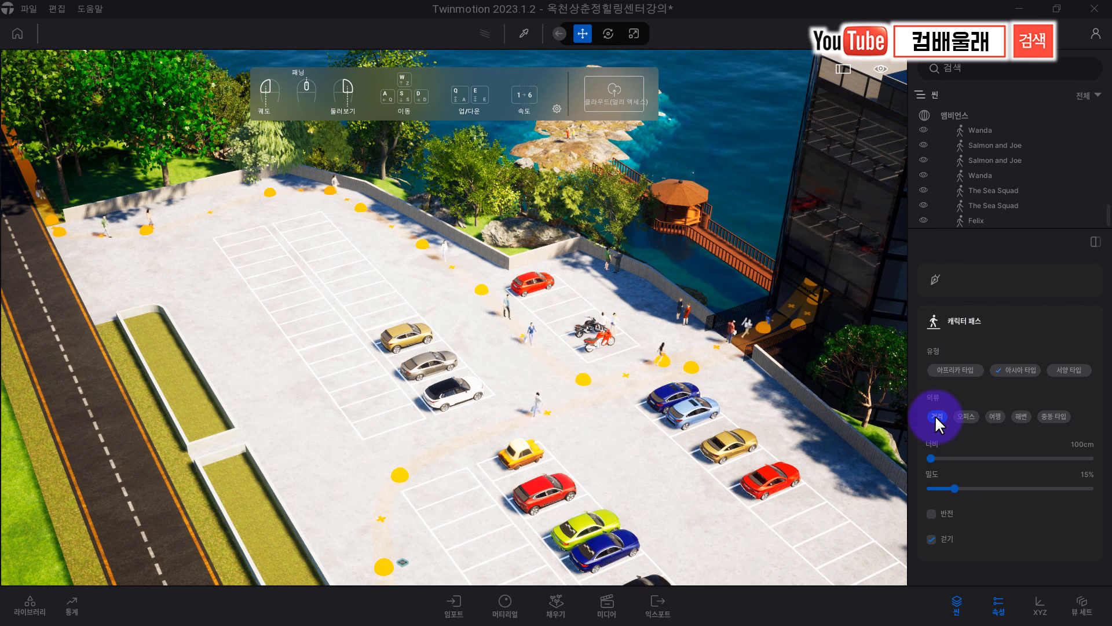
pyautogui.click(964, 416)
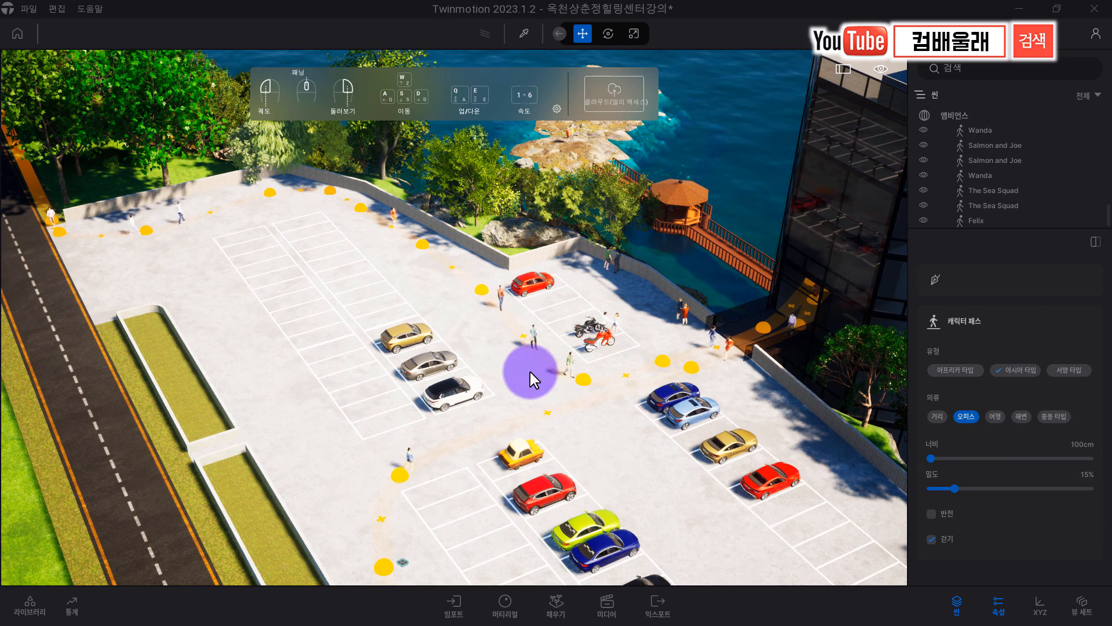
pyautogui.moveTo(549, 371); pyautogui.dragTo(482, 477, button='middle')
pyautogui.moveTo(482, 477); pyautogui.dragTo(483, 478, button='right')
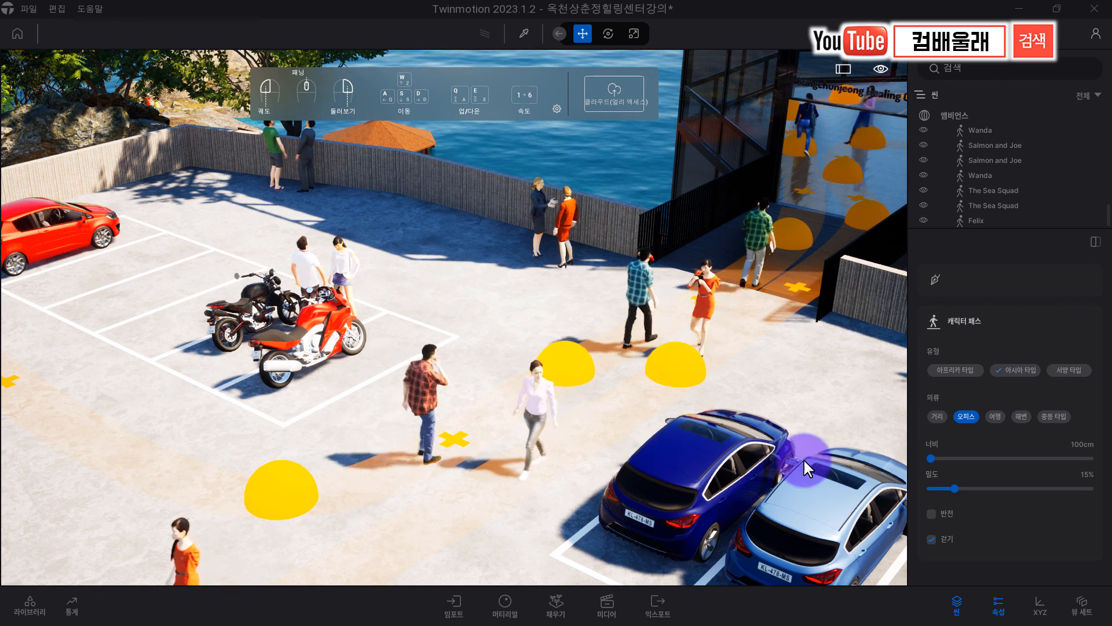
# - Add the Western type back to the path's characters, try the travel and Middle Eastern clothing, and settle on street clothing
pyautogui.click(937, 416)
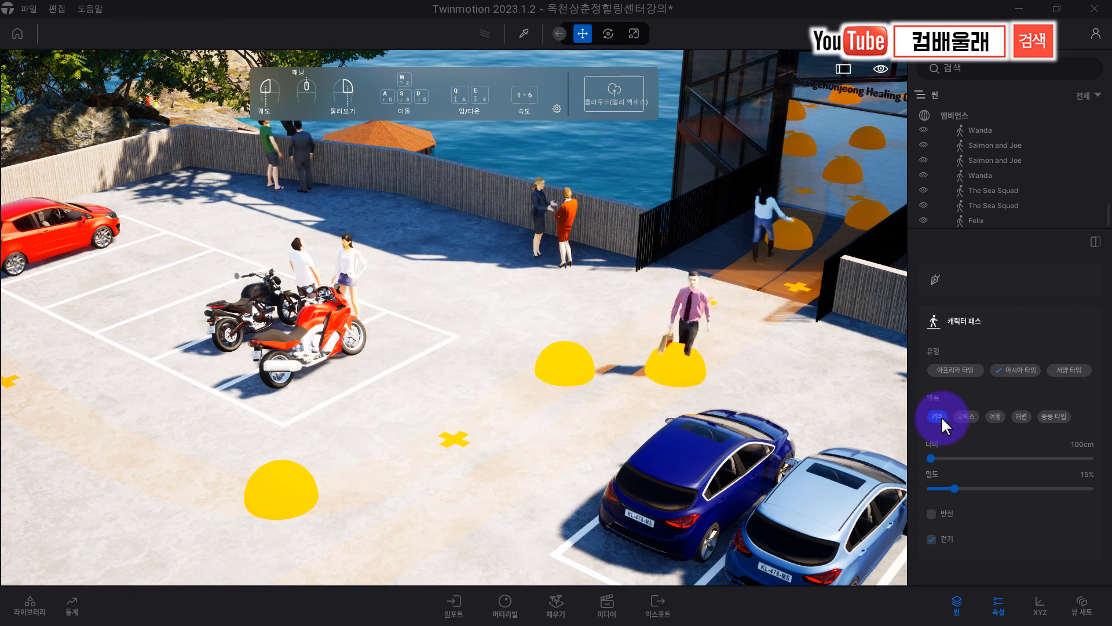
pyautogui.click(993, 416)
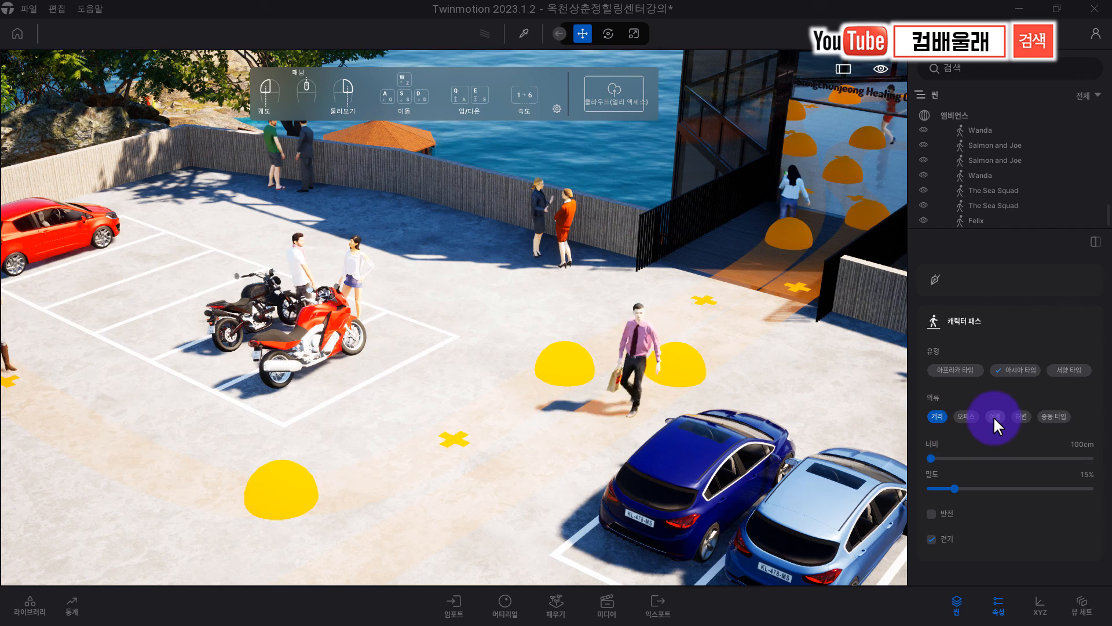
pyautogui.click(1066, 371)
pyautogui.click(1068, 369)
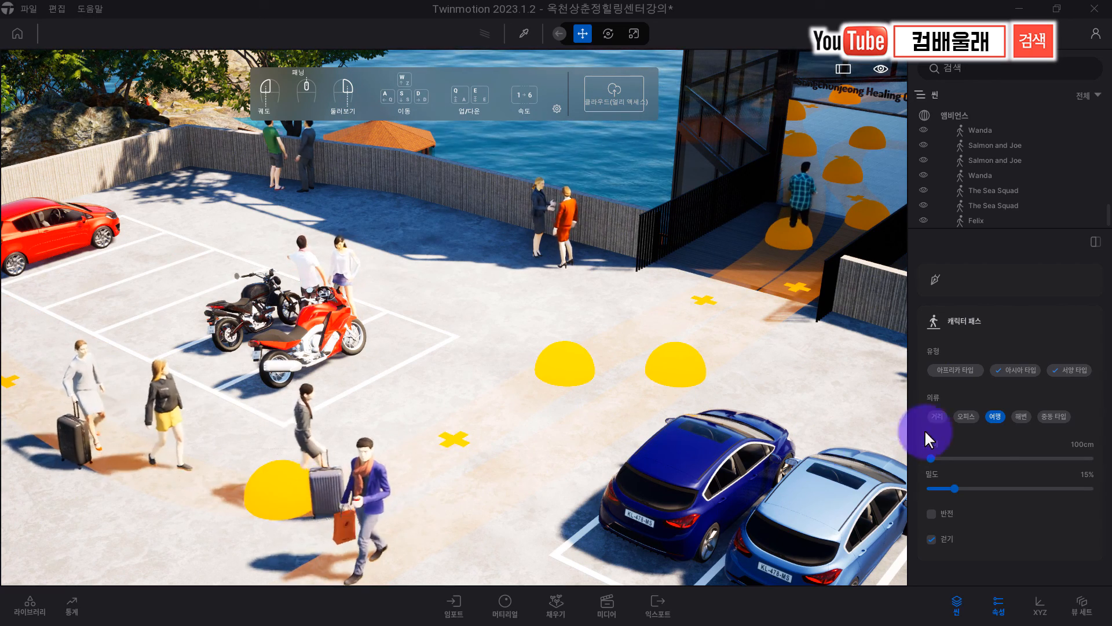
pyautogui.click(1021, 416)
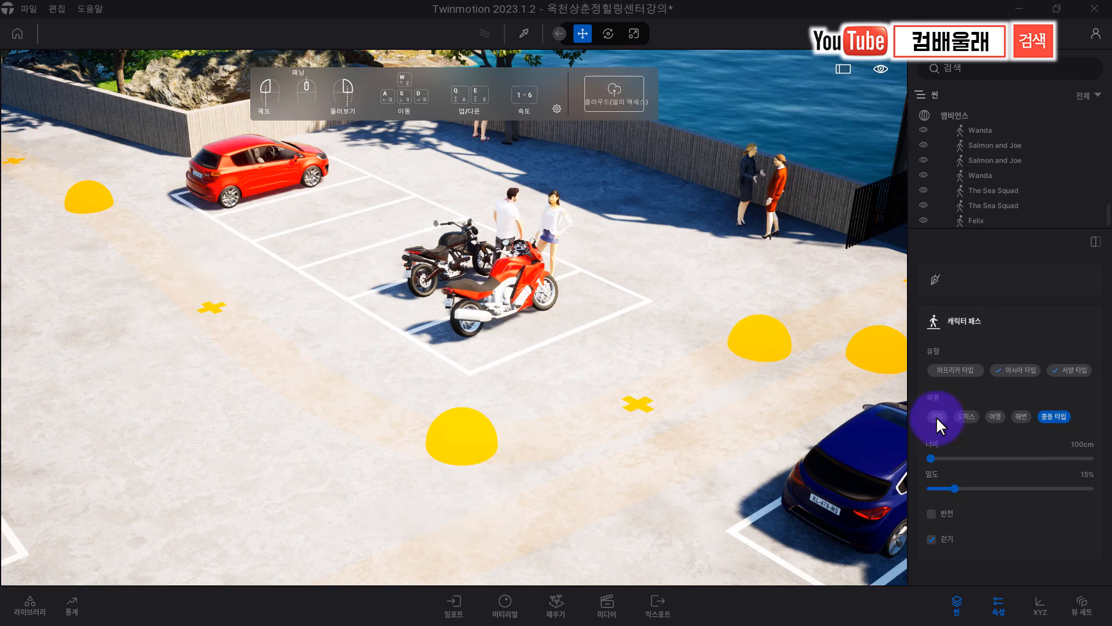
pyautogui.click(936, 416)
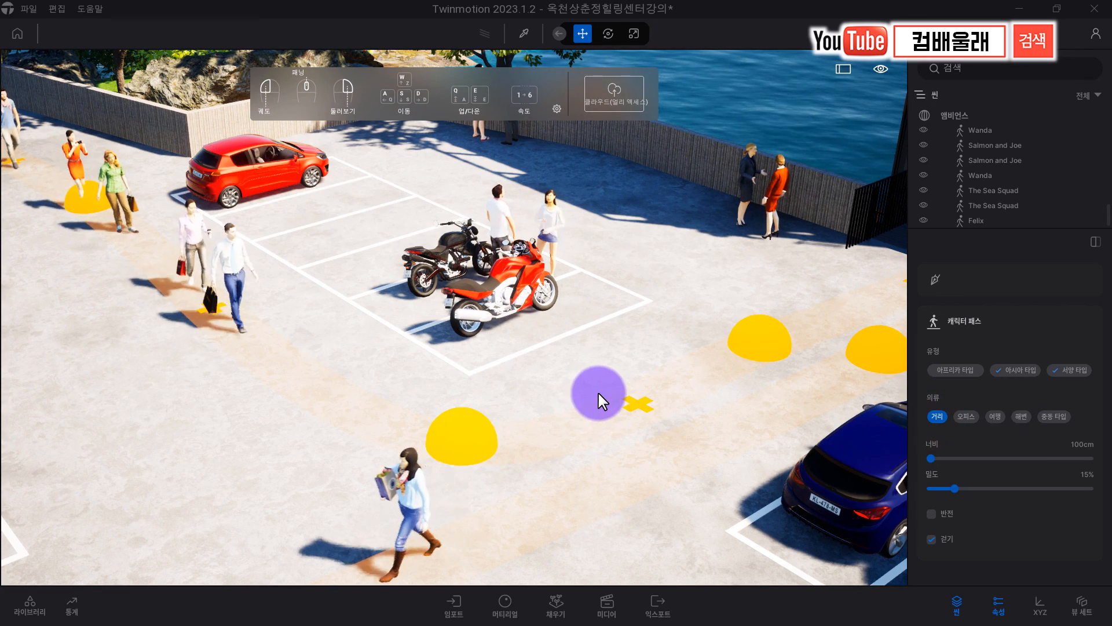
# - Widen the character path, trying 481 cm and 366 cm before settling on a width of 271 cm
pyautogui.moveTo(597, 395); pyautogui.dragTo(595, 396, button='right')
pyautogui.click(945, 457)
pyautogui.click(736, 440)
pyautogui.click(932, 458)
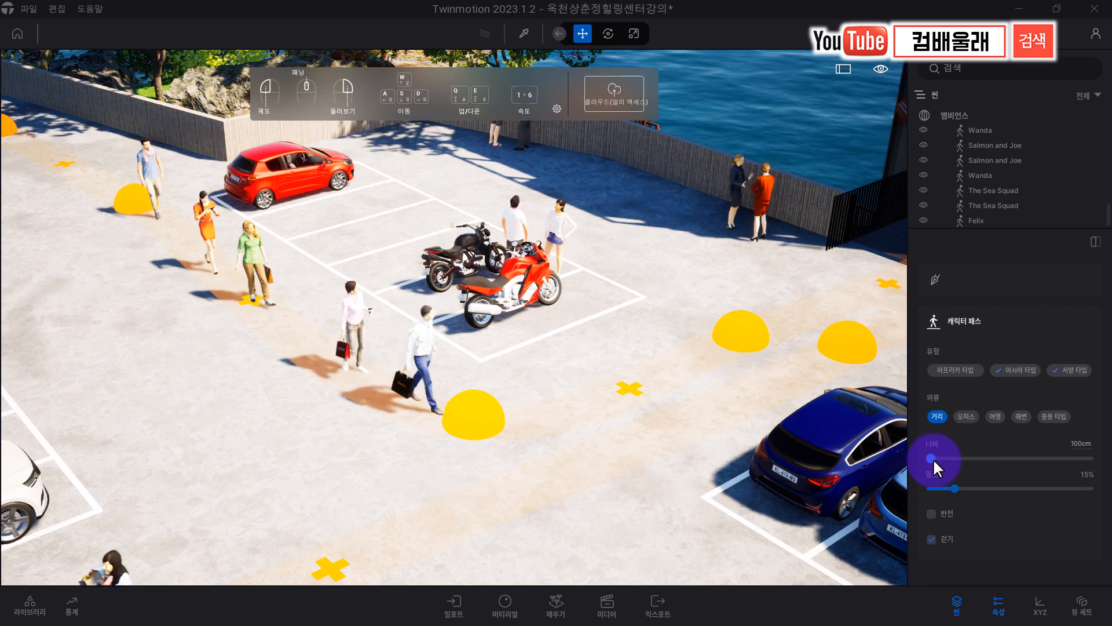
pyautogui.moveTo(934, 458); pyautogui.dragTo(998, 458)
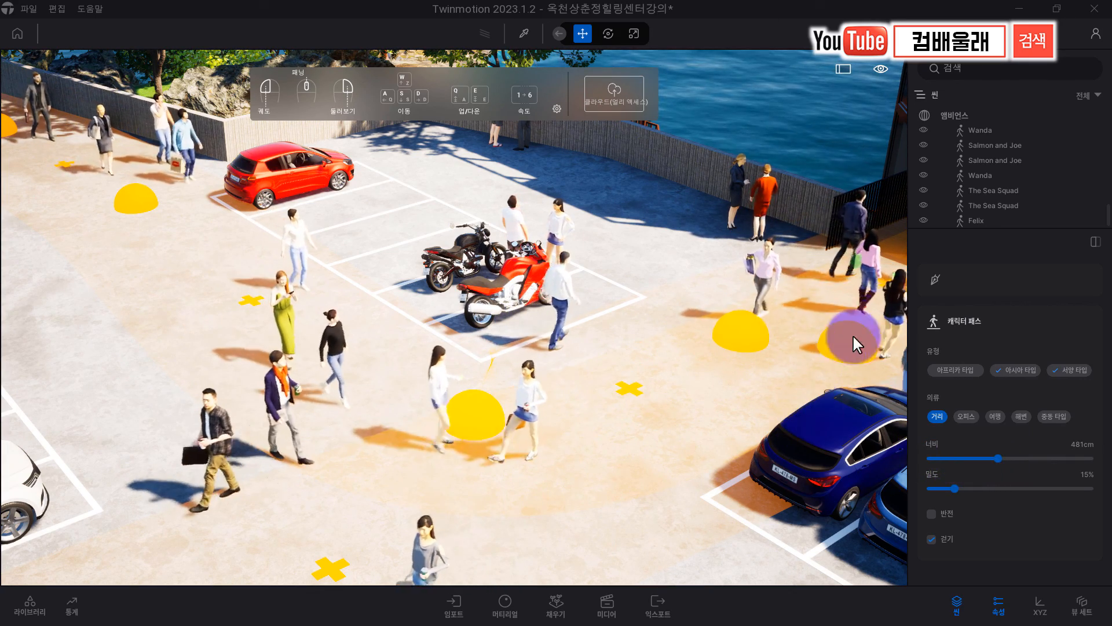
pyautogui.click(978, 458)
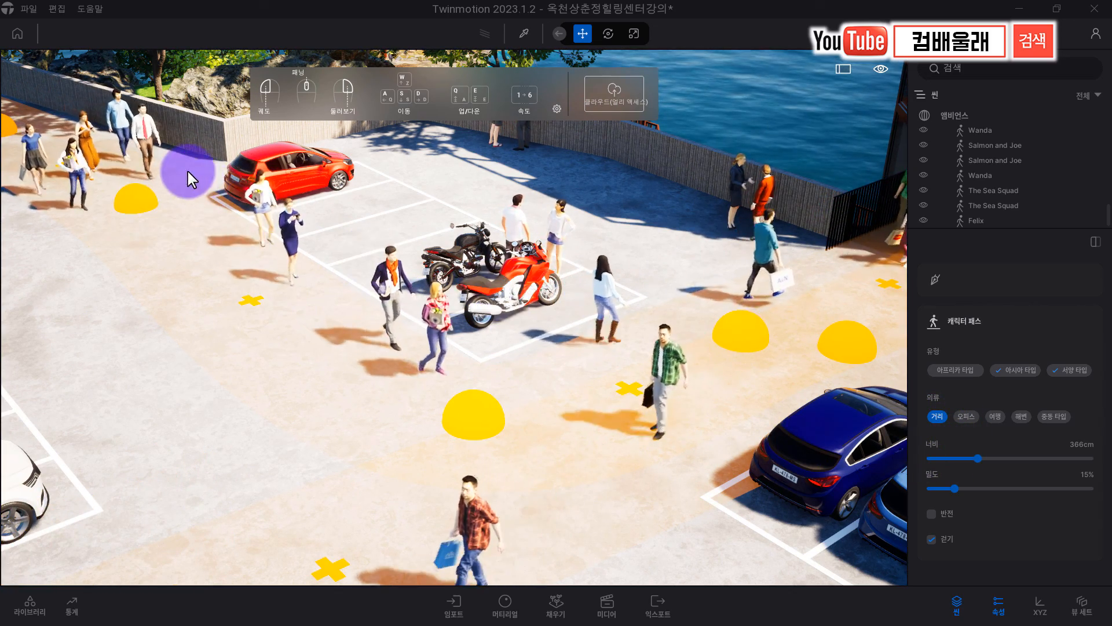
pyautogui.click(961, 458)
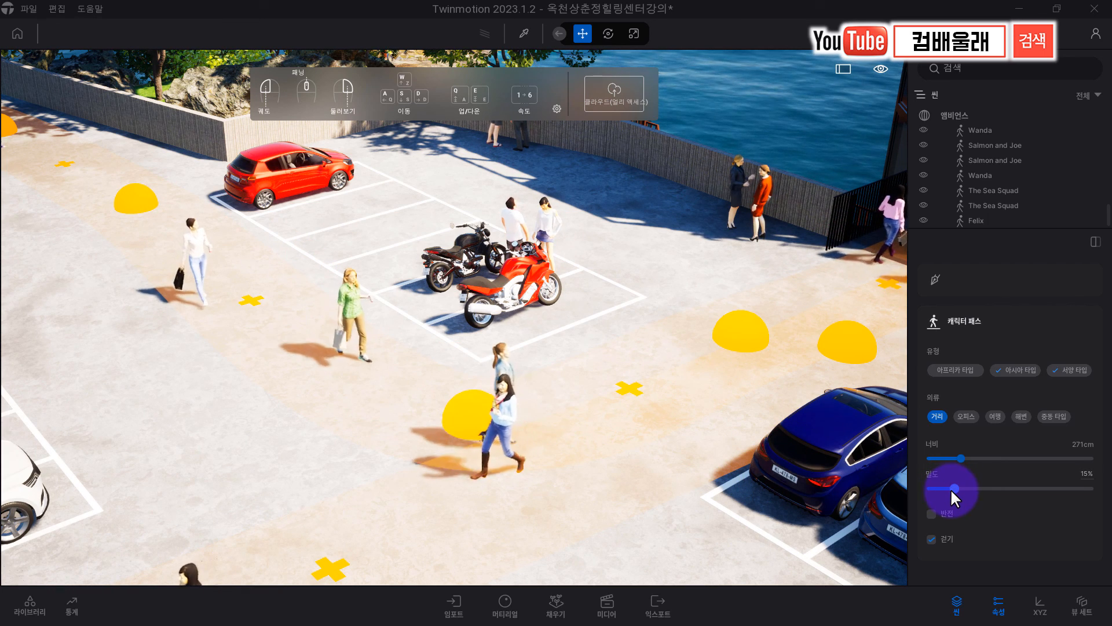
# - Try a path density of 45%, settle on 18%, and reverse the characters' walking direction
pyautogui.moveTo(973, 489); pyautogui.dragTo(1003, 489)
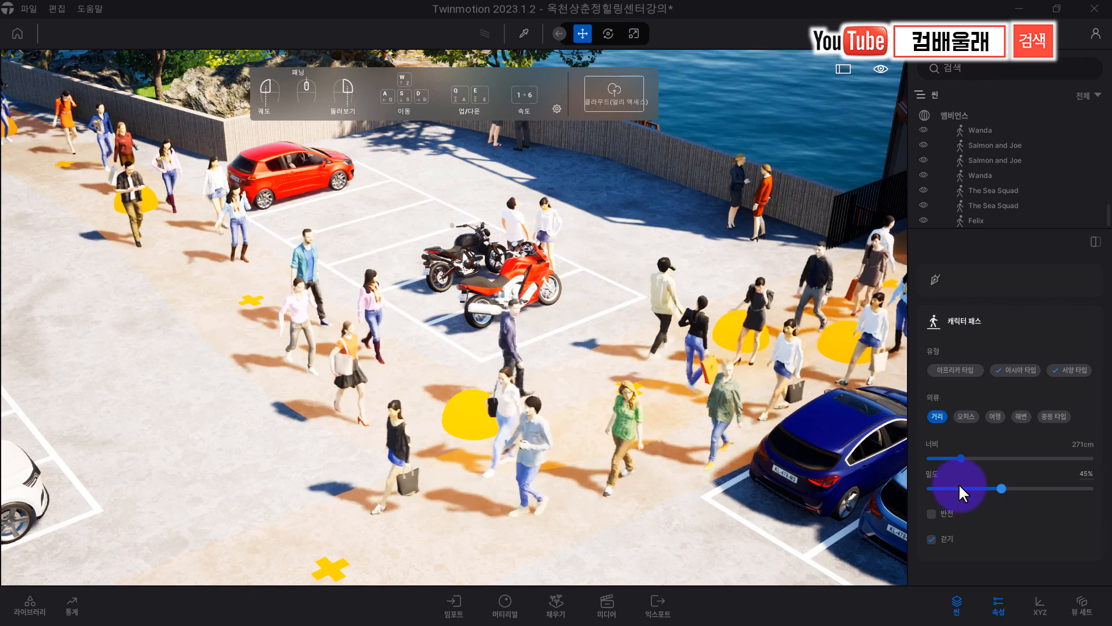
pyautogui.click(958, 489)
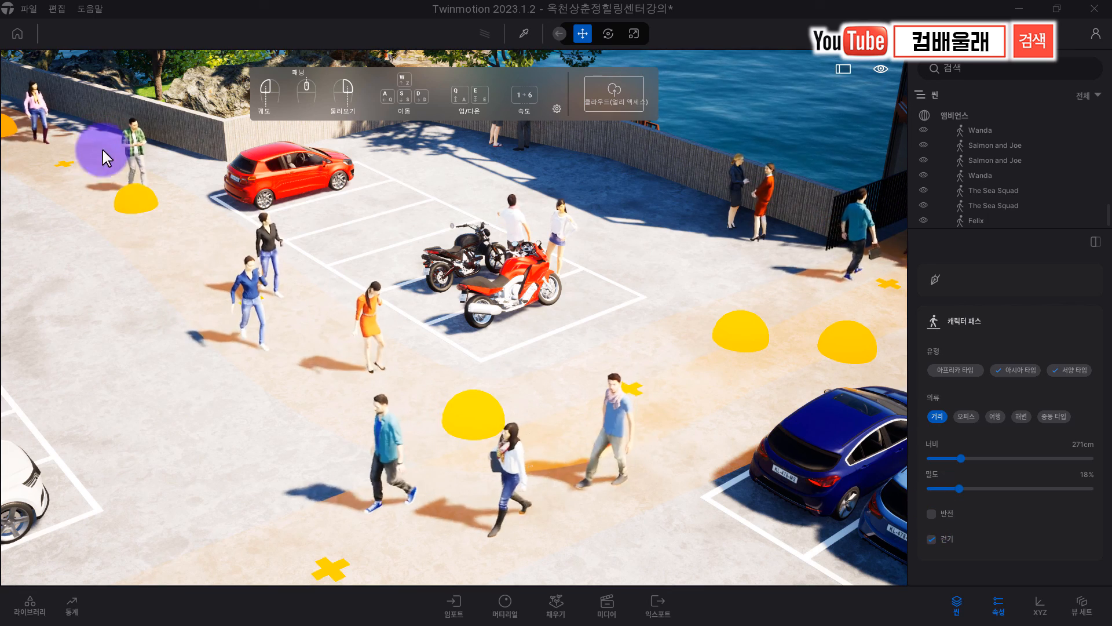
pyautogui.click(931, 514)
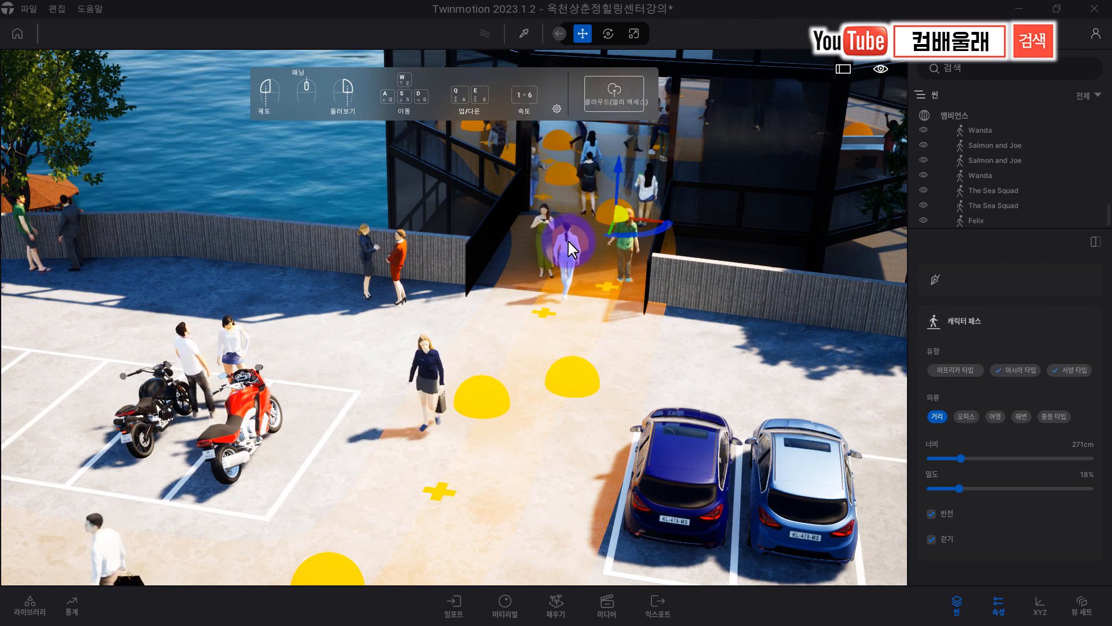
# - Reposition the character path's points on the deck in front of the tower entrance
pyautogui.click(557, 243)
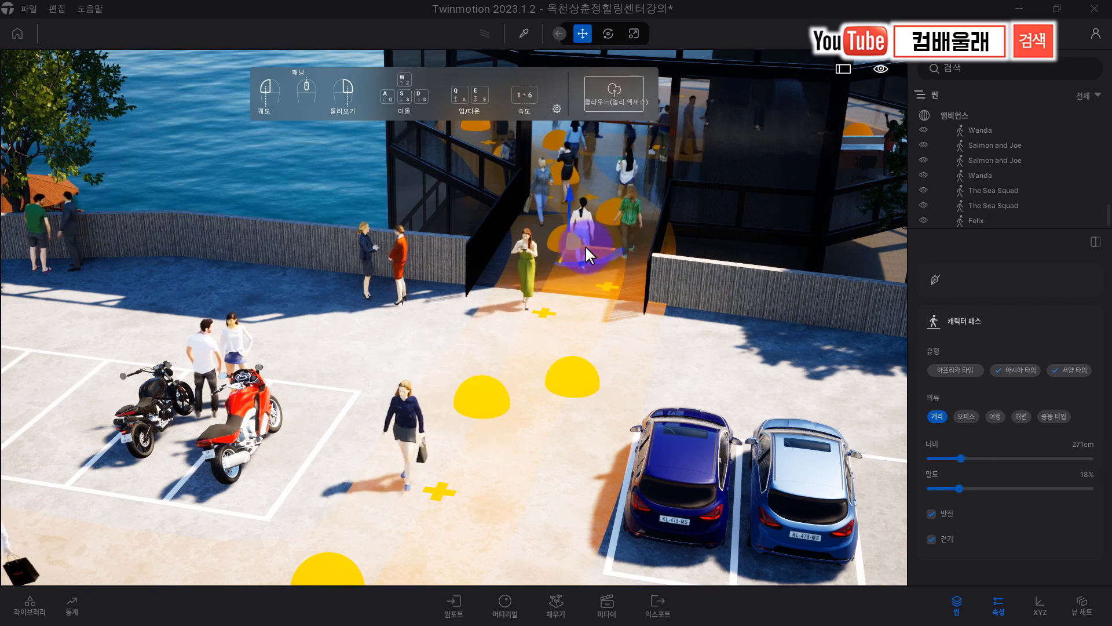
pyautogui.moveTo(592, 242)
pyautogui.mouseDown()
pyautogui.moveTo(554, 241)
pyautogui.moveTo(586, 245)
pyautogui.moveTo(576, 244)
pyautogui.mouseUp()
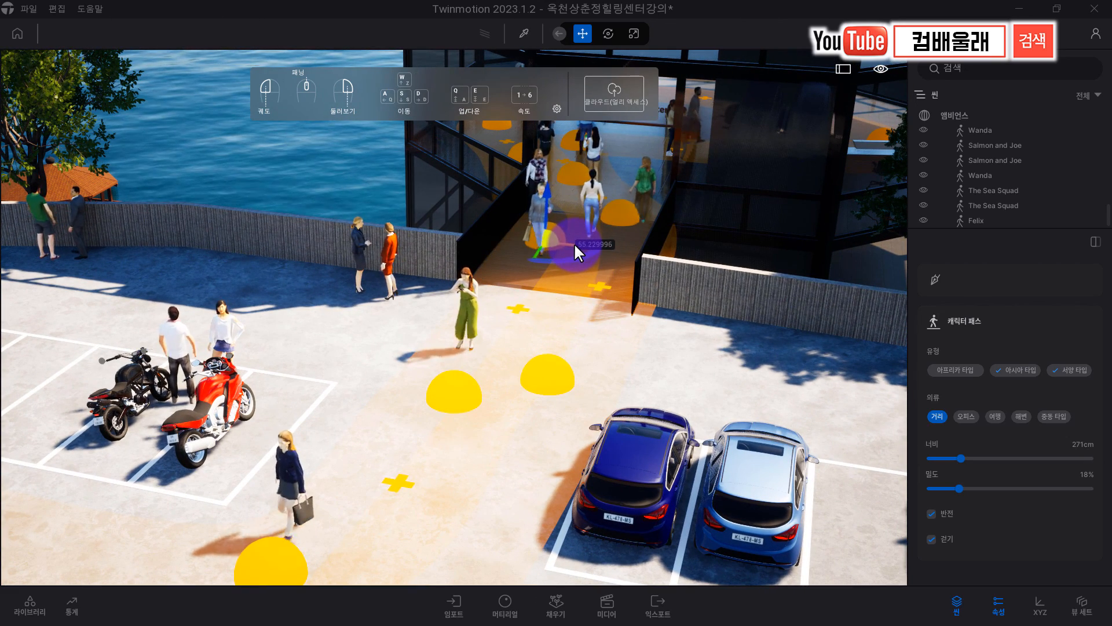
pyautogui.click(648, 219)
pyautogui.moveTo(648, 219); pyautogui.dragTo(551, 381)
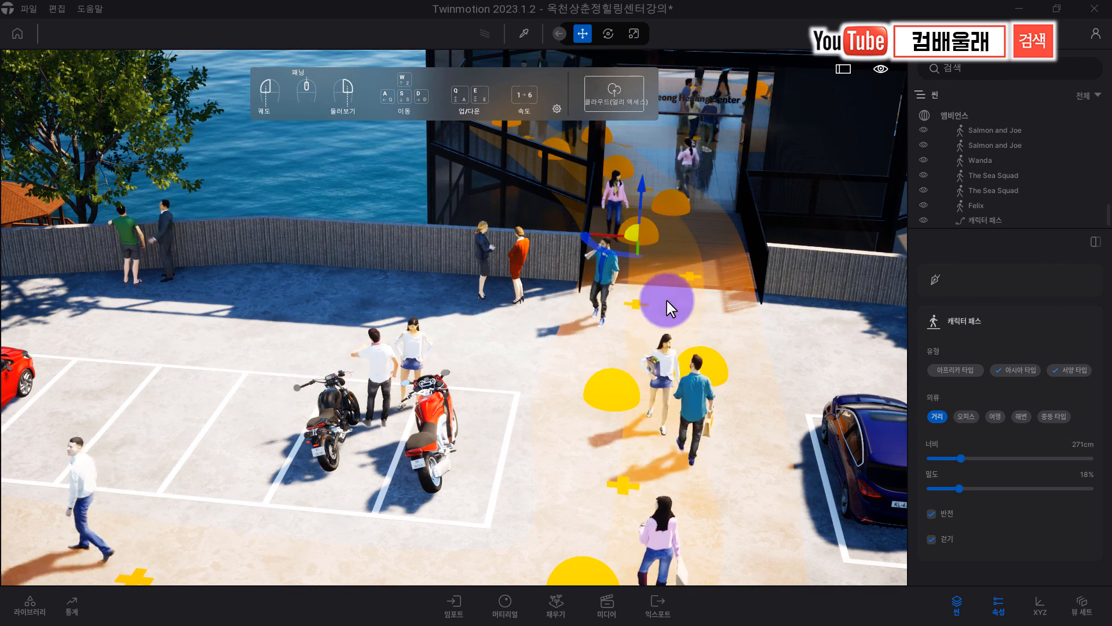
# - Narrow the character path to 176 cm, turn off its reversed direction, and check the route through the parking lot to the road
pyautogui.click(951, 456)
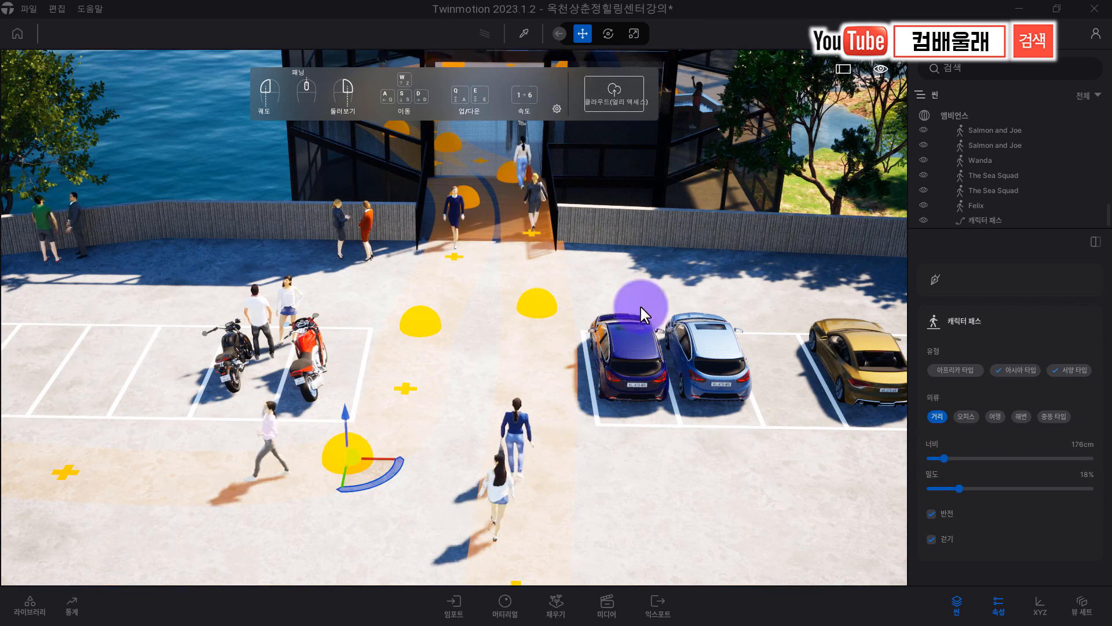
pyautogui.click(931, 514)
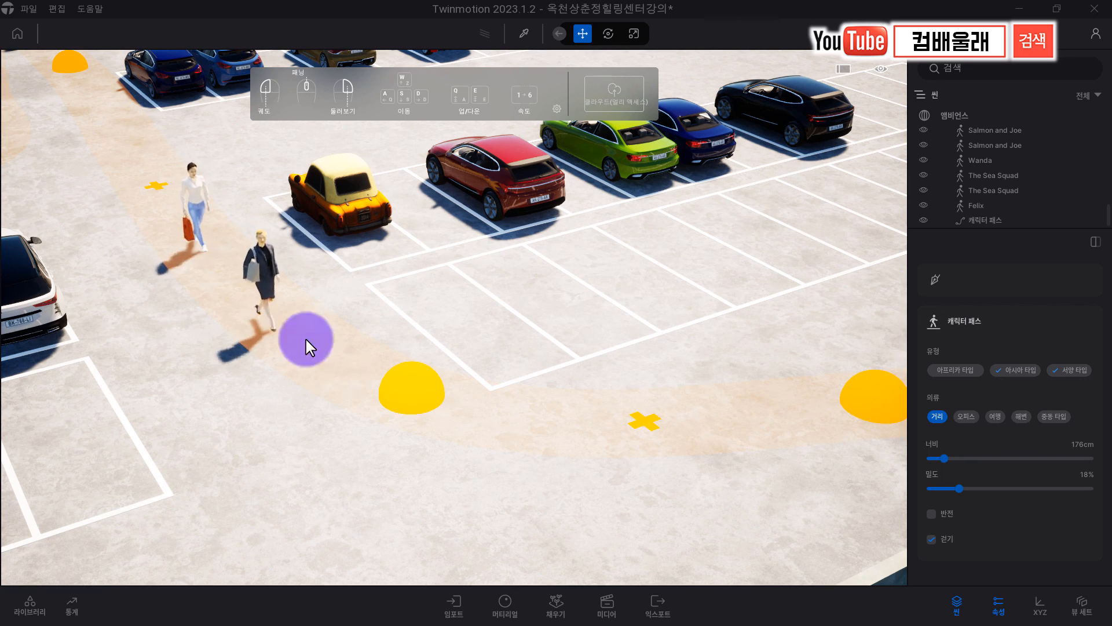
pyautogui.moveTo(408, 466); pyautogui.dragTo(405, 464, button='right')
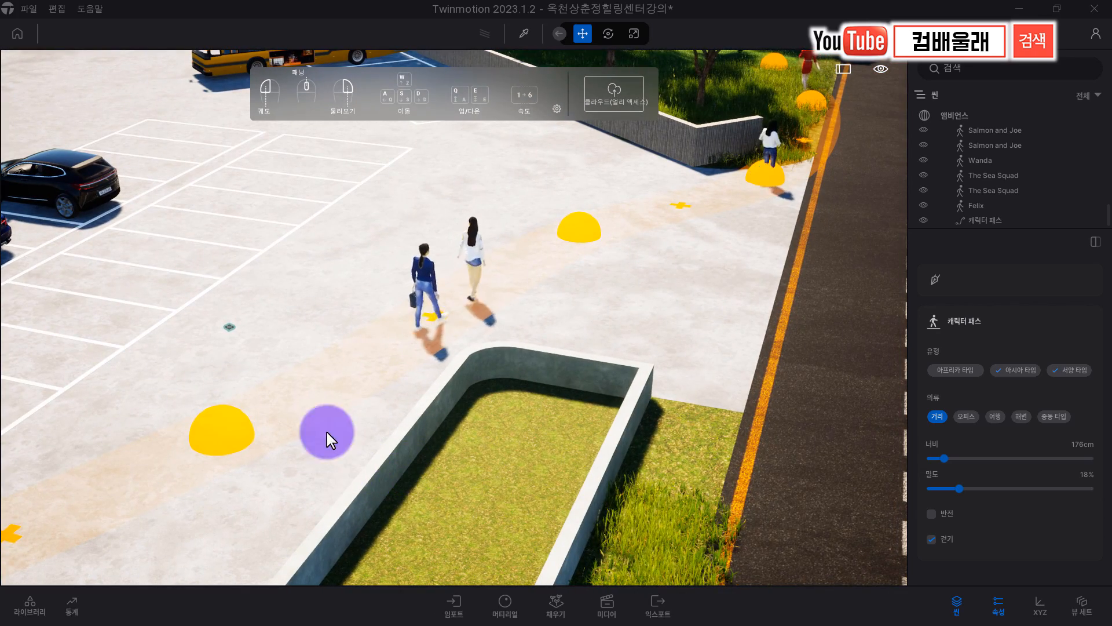
pyautogui.moveTo(397, 386); pyautogui.dragTo(174, 342, button='right')
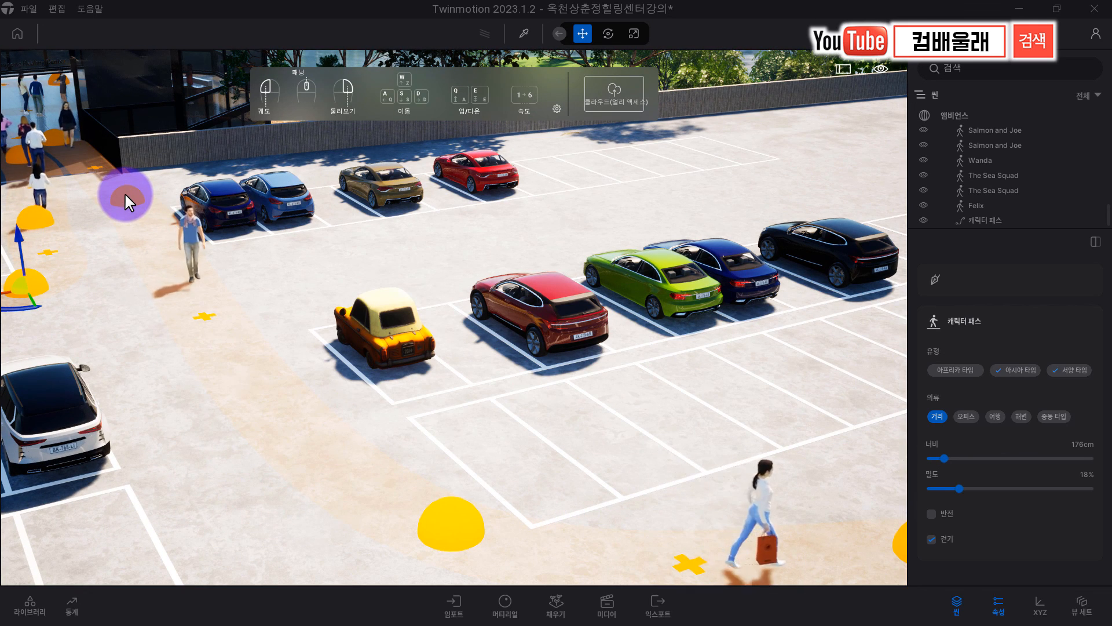
pyautogui.moveTo(451, 406); pyautogui.dragTo(452, 414, button='right')
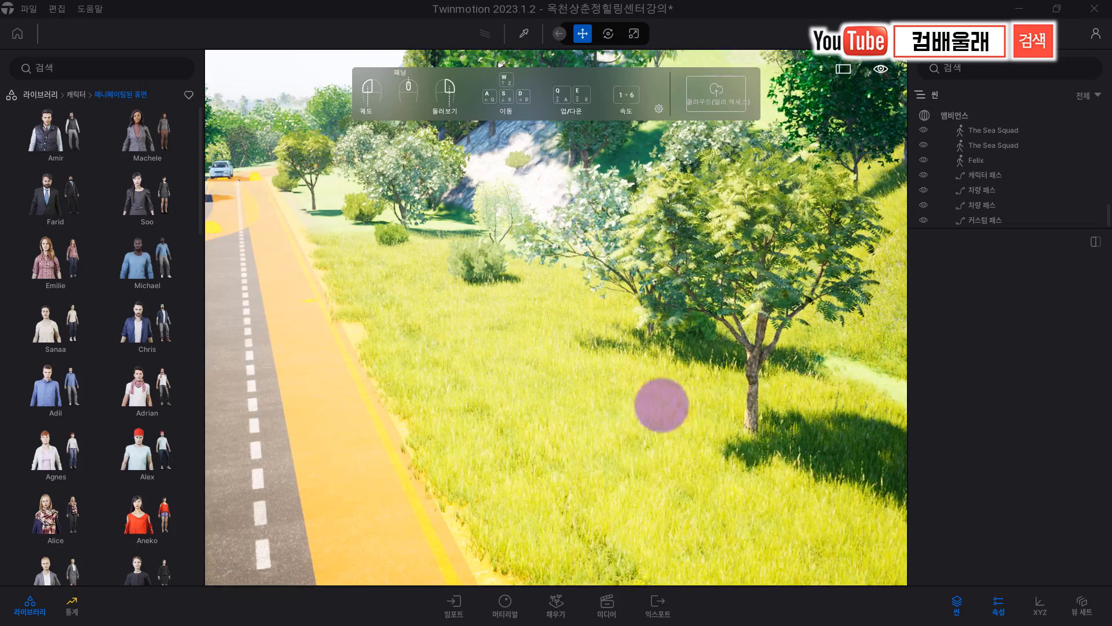
pyautogui.moveTo(661, 405); pyautogui.dragTo(649, 398, button='right')
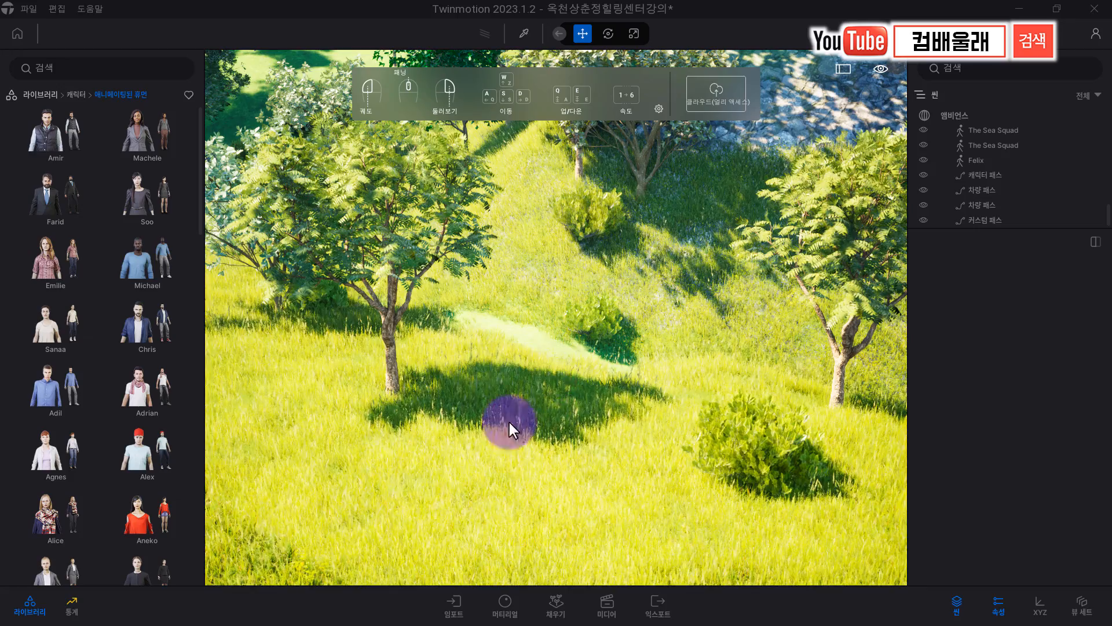
pyautogui.moveTo(674, 419); pyautogui.dragTo(588, 428, button='right')
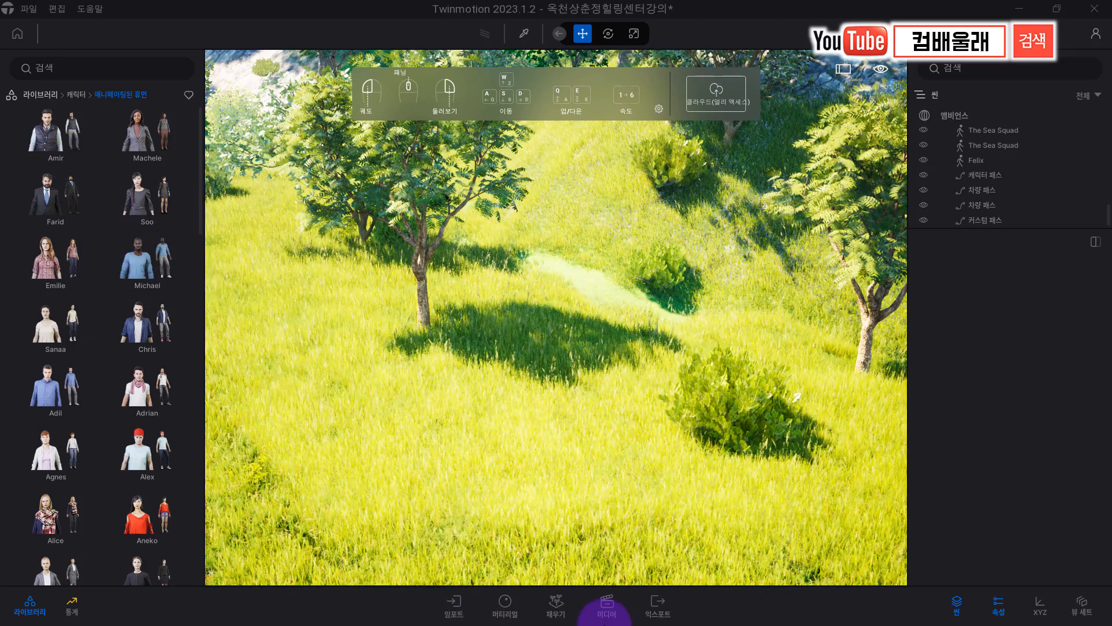
# - Start a new character path on the lawn below the trees and run it up the grassy slope
pyautogui.click(556, 606)
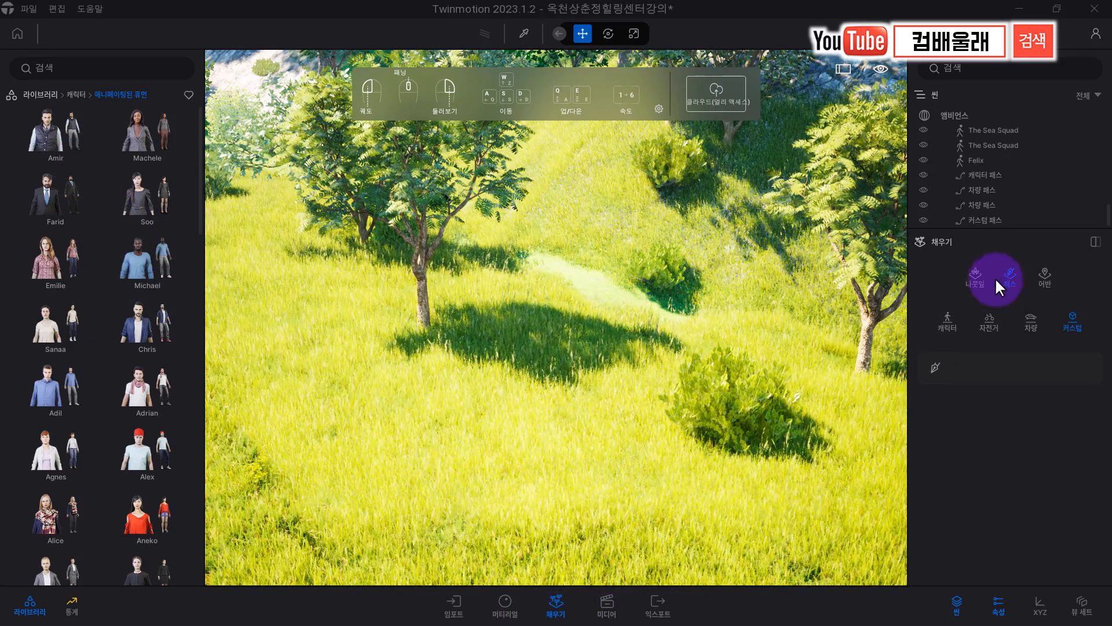
pyautogui.click(948, 319)
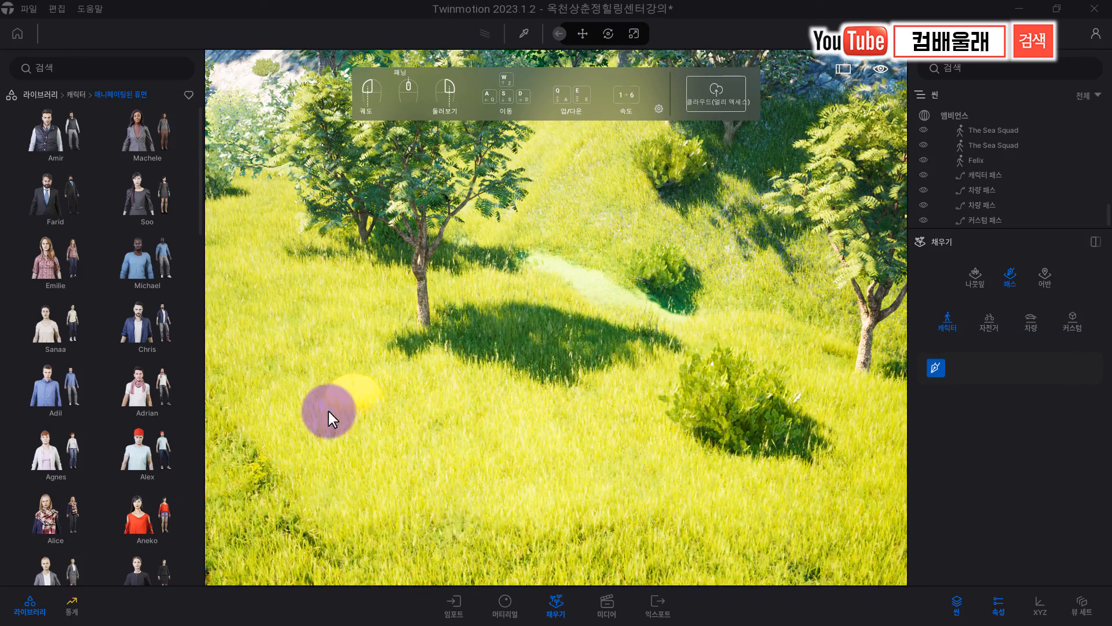
pyautogui.click(321, 415)
pyautogui.click(437, 366)
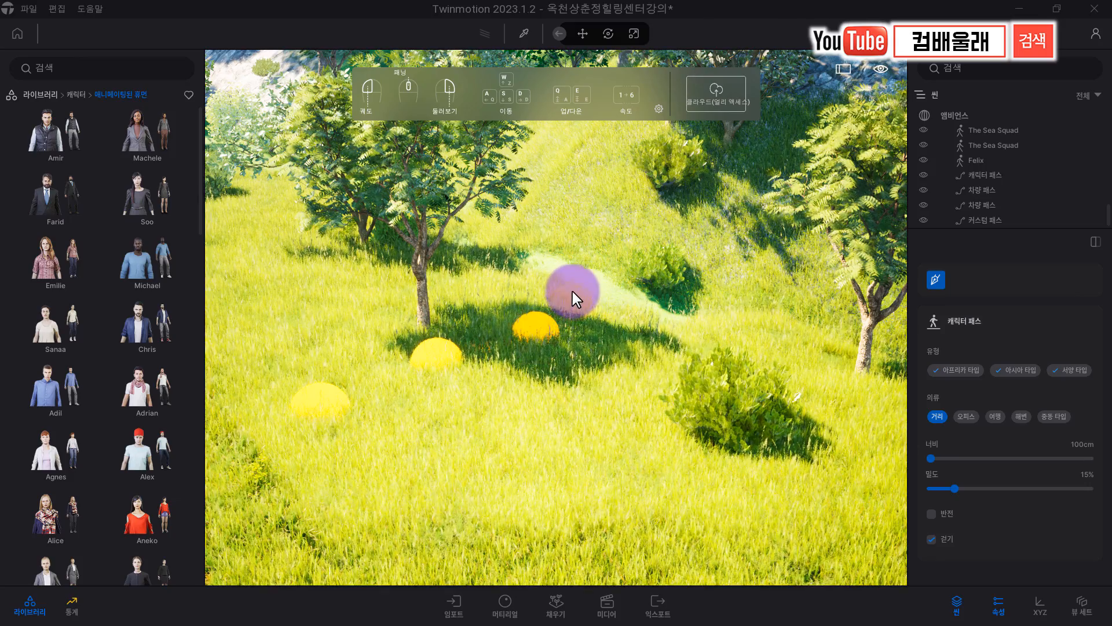
pyautogui.click(596, 300)
pyautogui.click(582, 221)
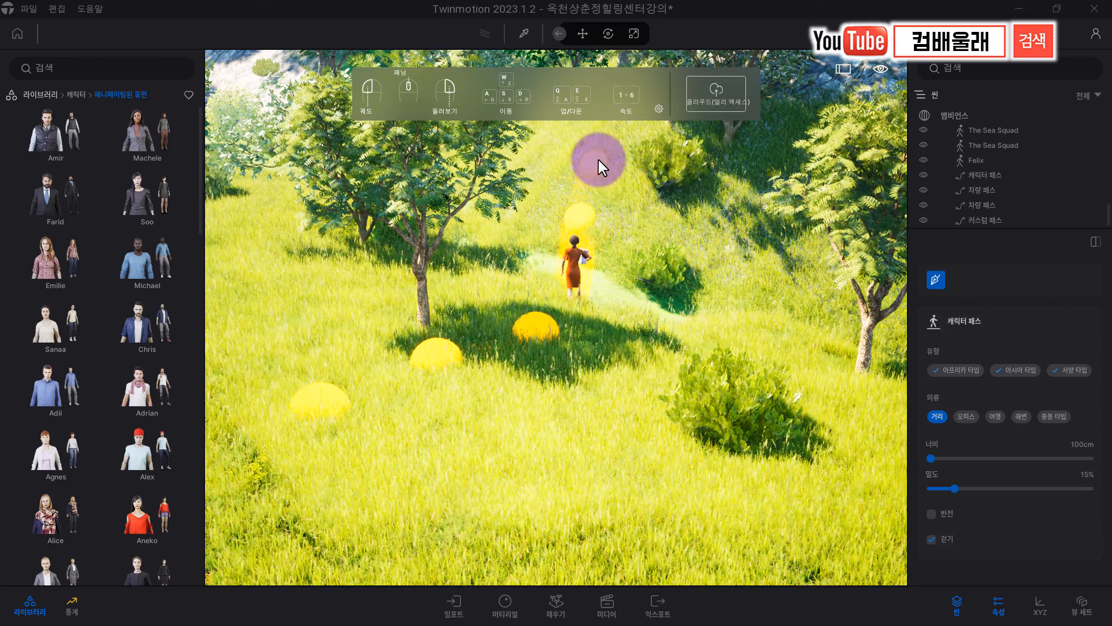
pyautogui.moveTo(617, 162); pyautogui.dragTo(616, 165, button='right')
pyautogui.click(603, 176)
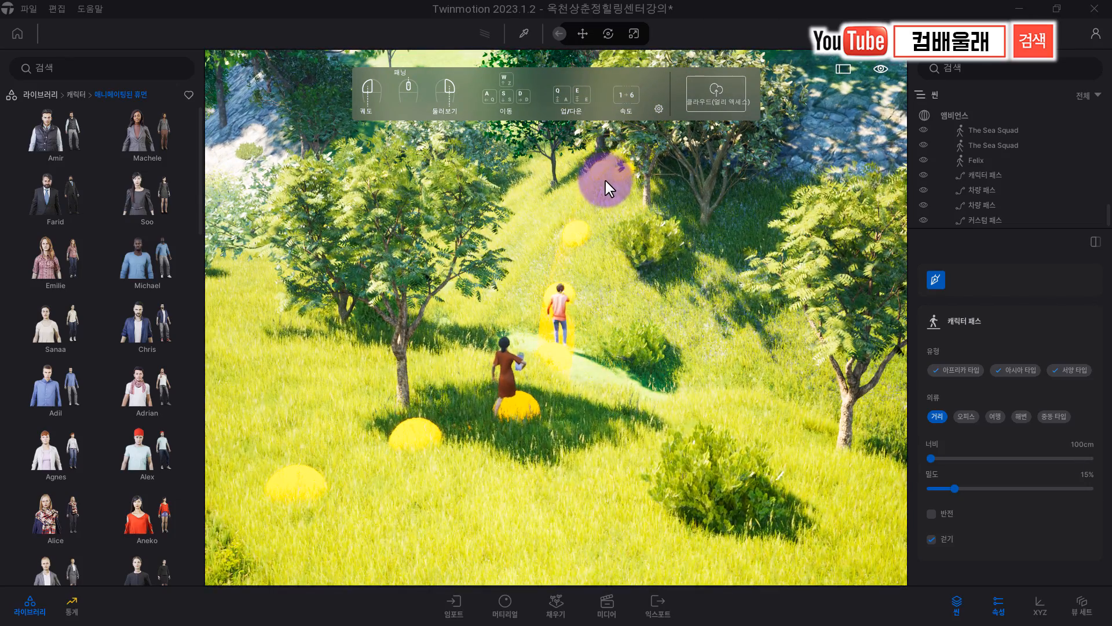
# - Bend the character path across the slope and bring it back down past the lower bush
pyautogui.click(673, 206)
pyautogui.click(729, 294)
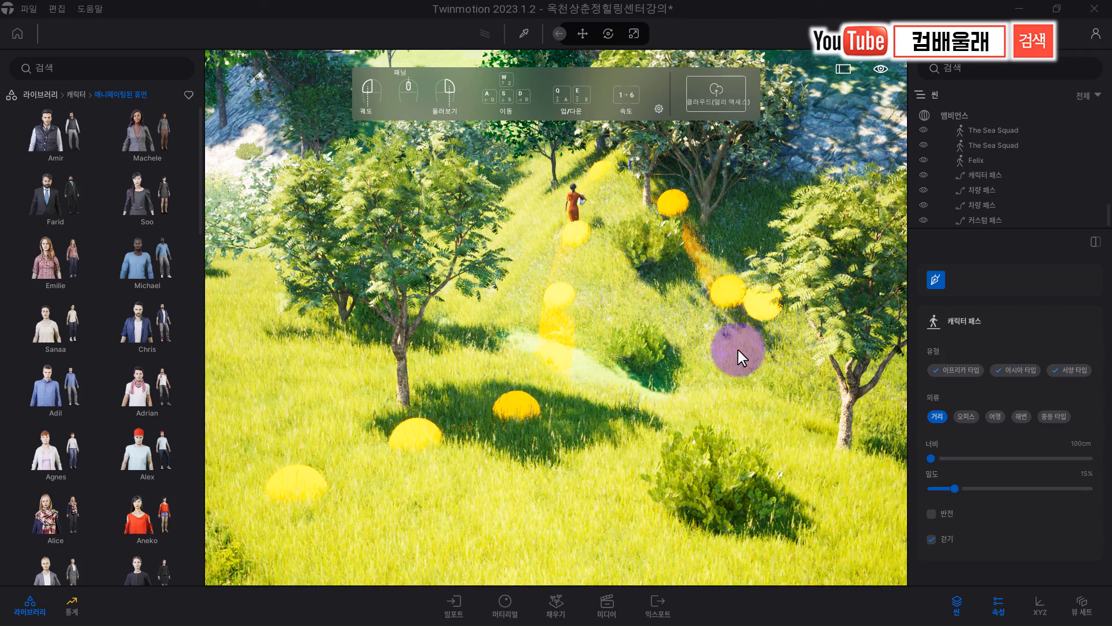
pyautogui.click(741, 377)
pyautogui.click(747, 427)
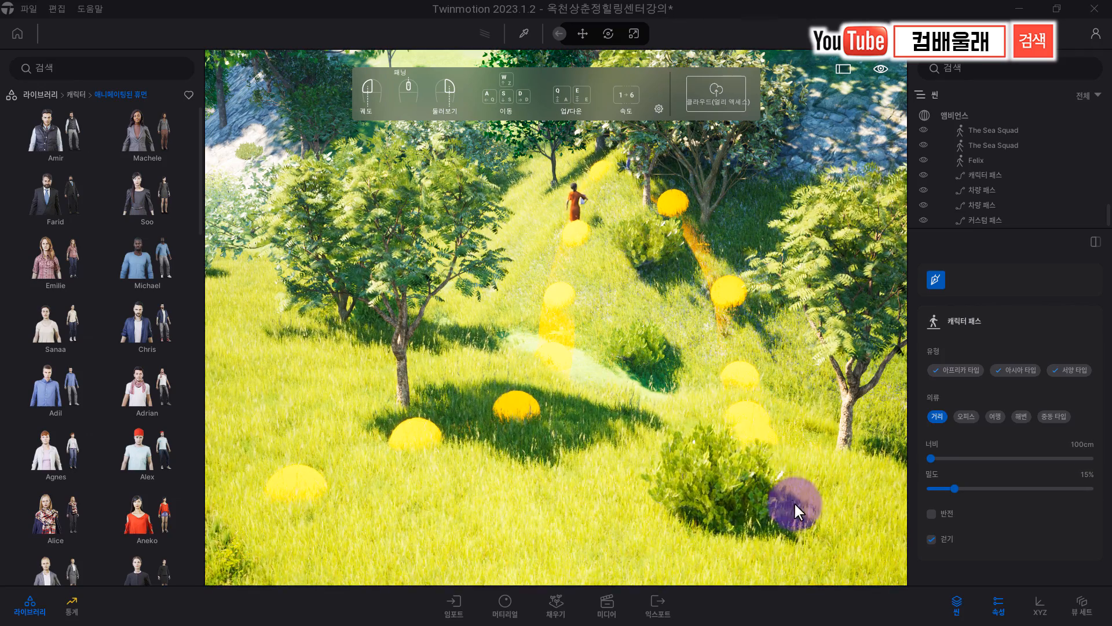
pyautogui.click(813, 515)
# - Extend the character path across the grass and up the rocky slope, and finish the path there
pyautogui.moveTo(540, 468); pyautogui.dragTo(549, 473, button='right')
pyautogui.click(630, 400)
pyautogui.click(703, 319)
pyautogui.click(747, 216)
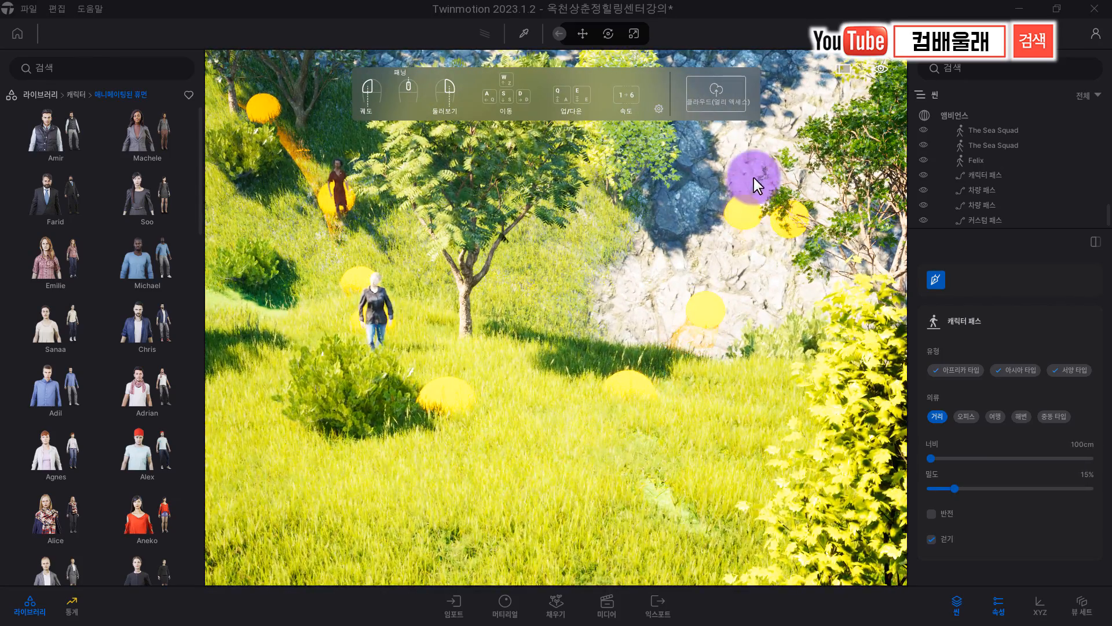
pyautogui.click(772, 134)
pyautogui.press('Escape')
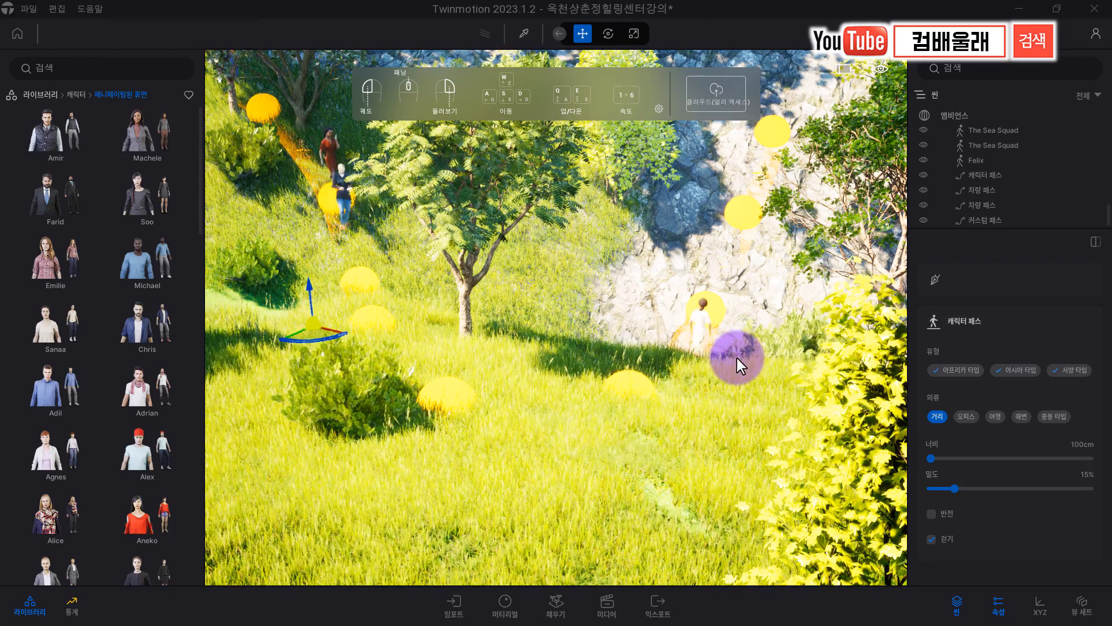
pyautogui.moveTo(731, 360); pyautogui.dragTo(695, 449, button='middle')
pyautogui.moveTo(696, 450); pyautogui.dragTo(689, 436, button='right')
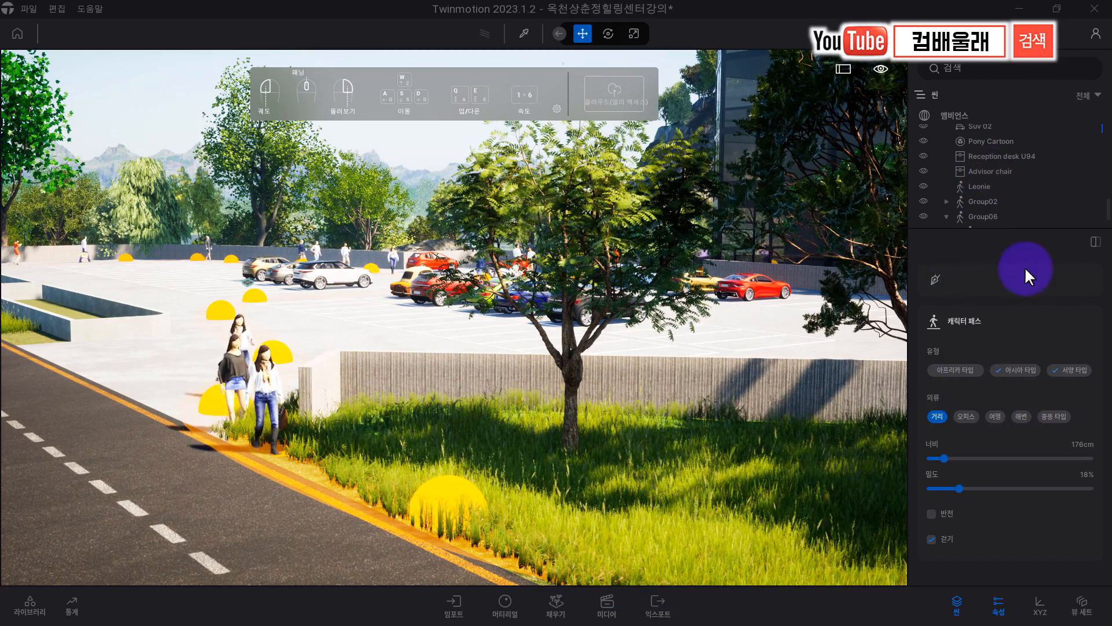
# - Select the character path's point at the parking lot entrance to bring up its path settings
pyautogui.click(555, 607)
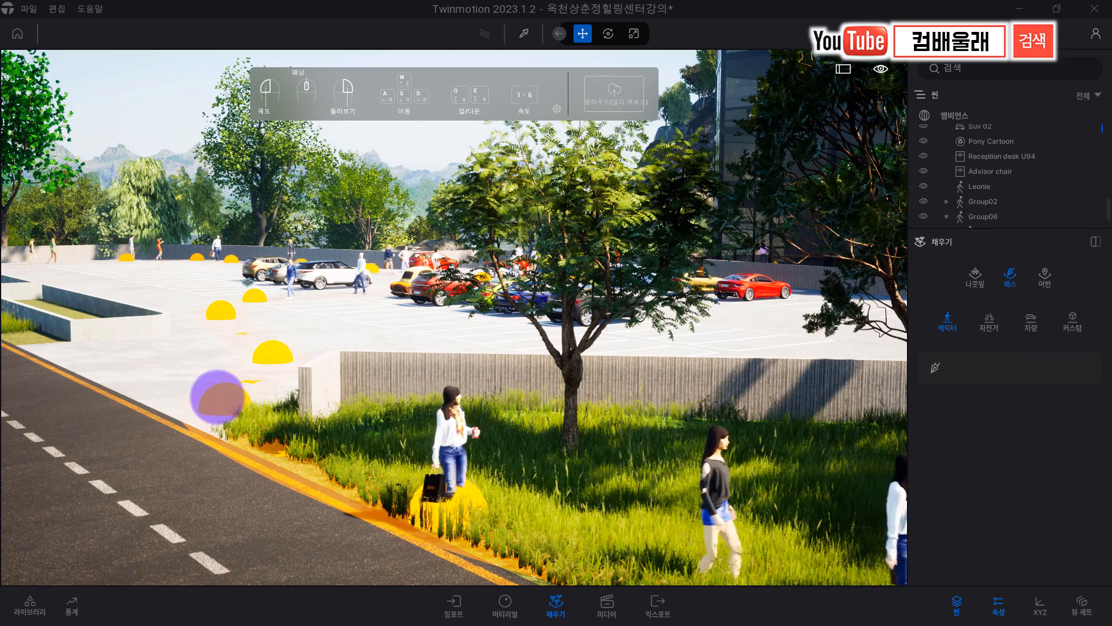
pyautogui.click(225, 399)
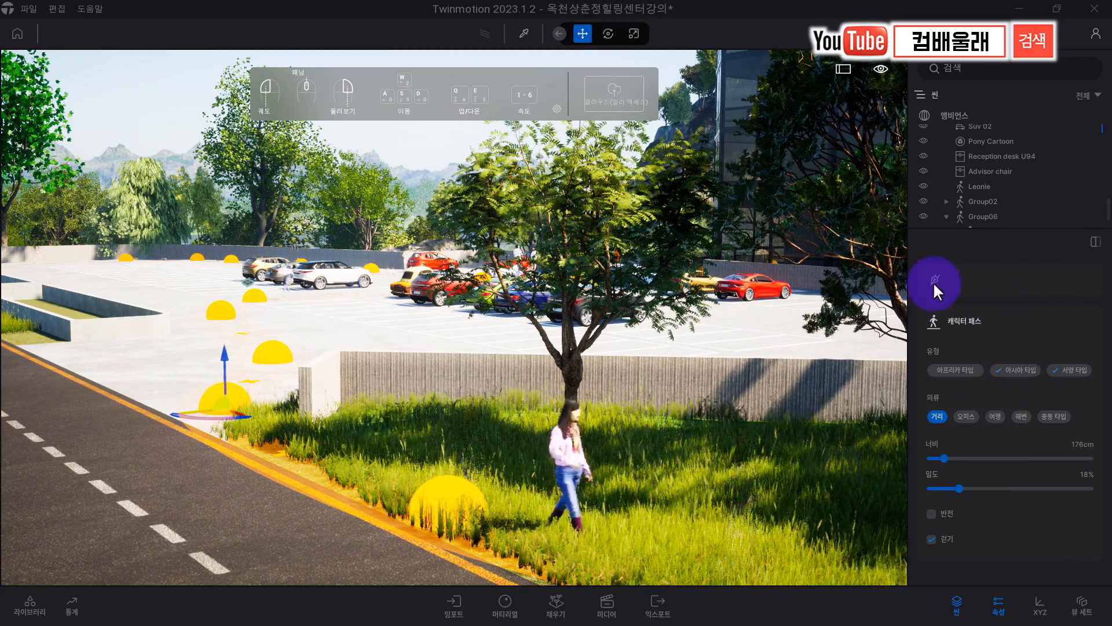
pyautogui.hotkey('ctrl', 's')
# - Draw a vehicle path along the lane farther from the parking lot, following the road around its bends
pyautogui.click(556, 600)
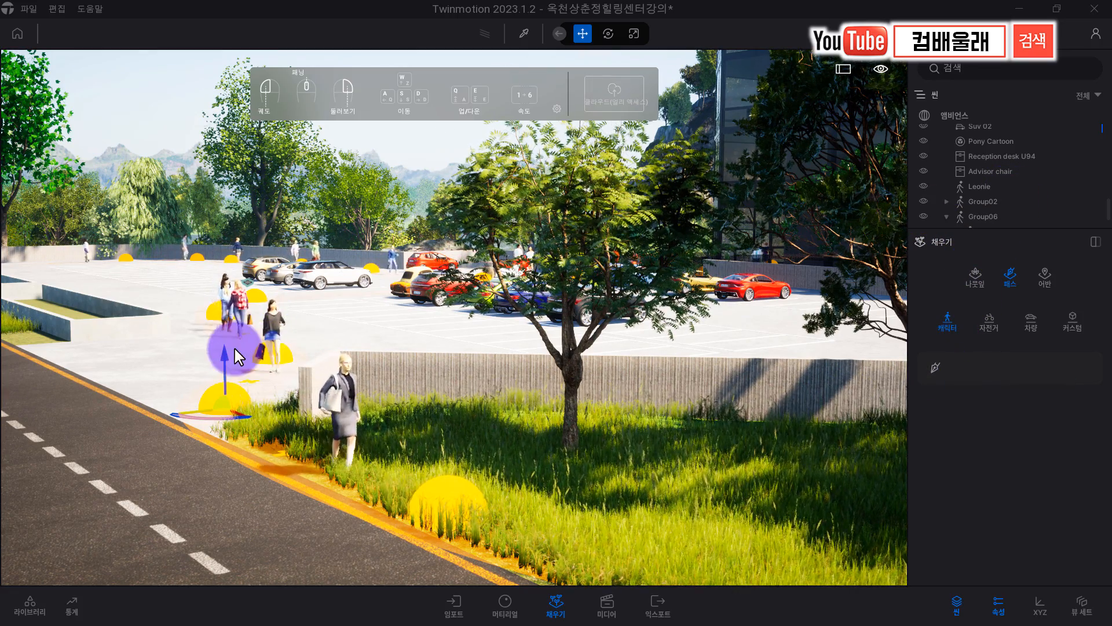
pyautogui.moveTo(234, 363); pyautogui.dragTo(232, 363, button='right')
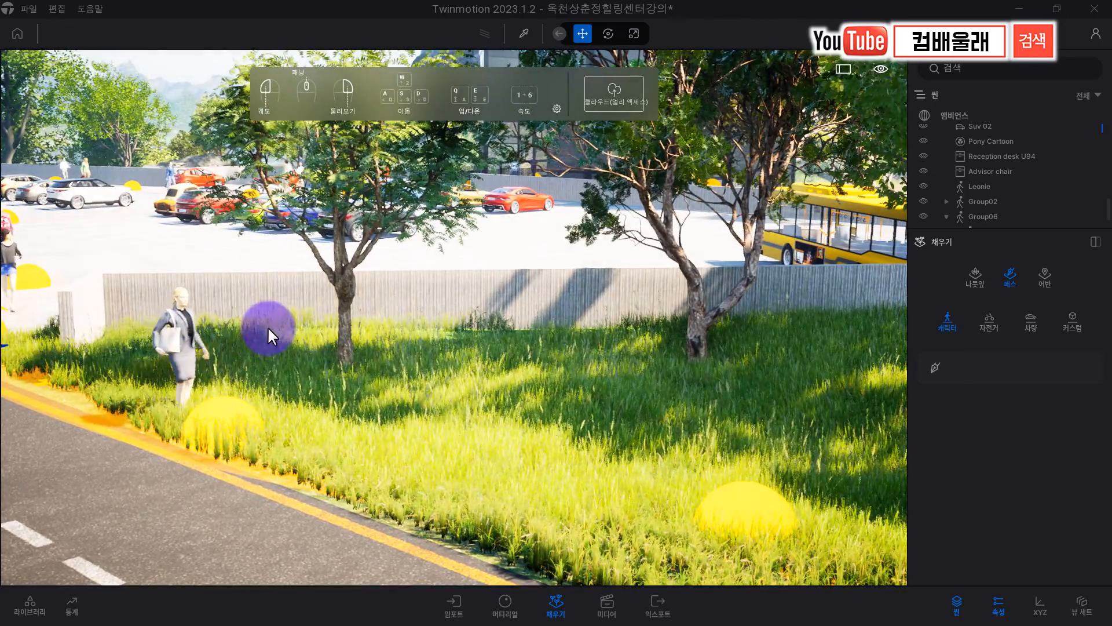
pyautogui.moveTo(307, 331); pyautogui.dragTo(307, 332, button='right')
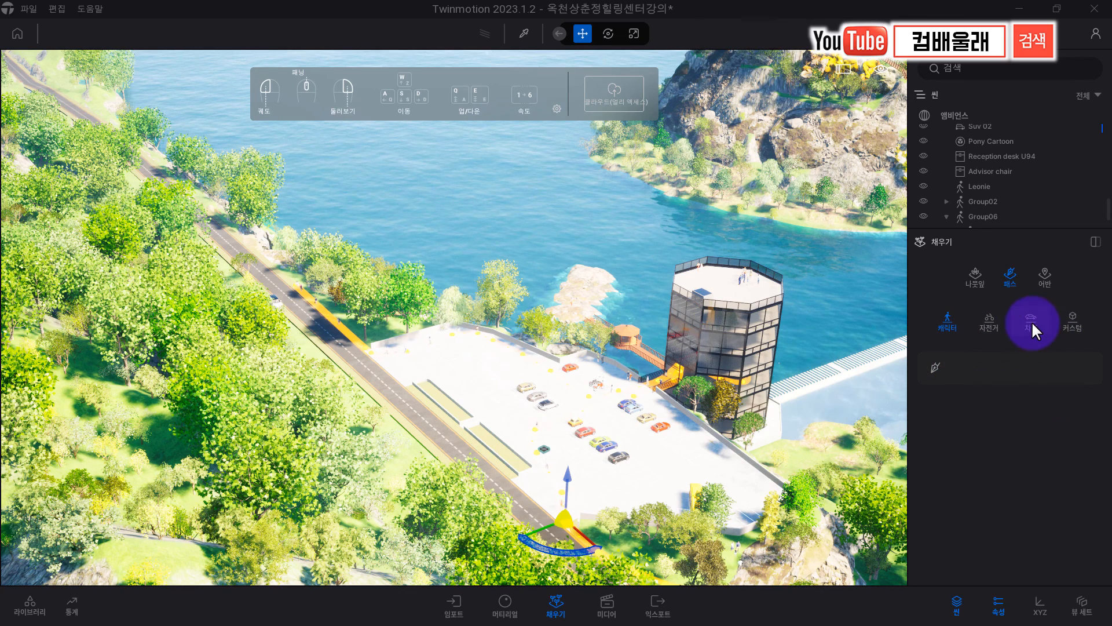
pyautogui.click(1031, 321)
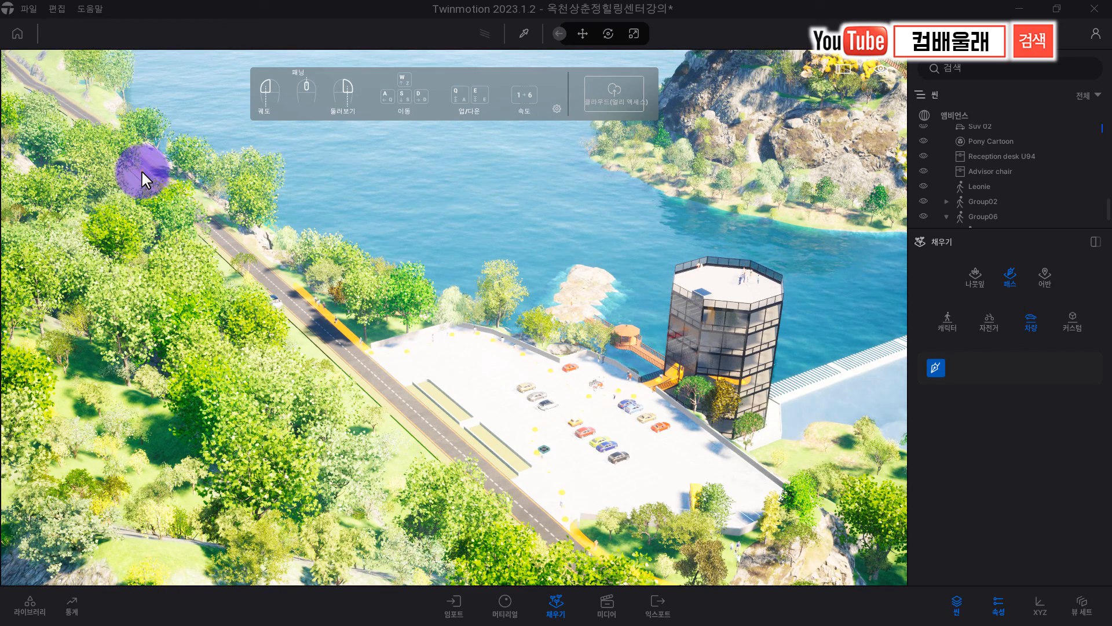
pyautogui.click(232, 257)
pyautogui.click(310, 327)
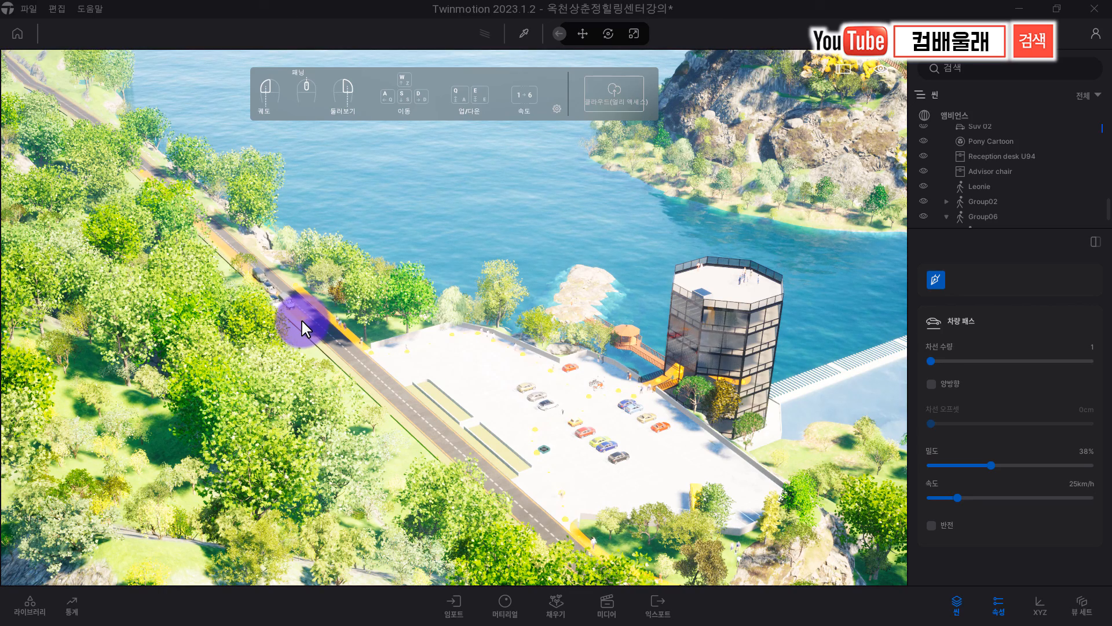
pyautogui.moveTo(407, 448); pyautogui.dragTo(409, 449, button='right')
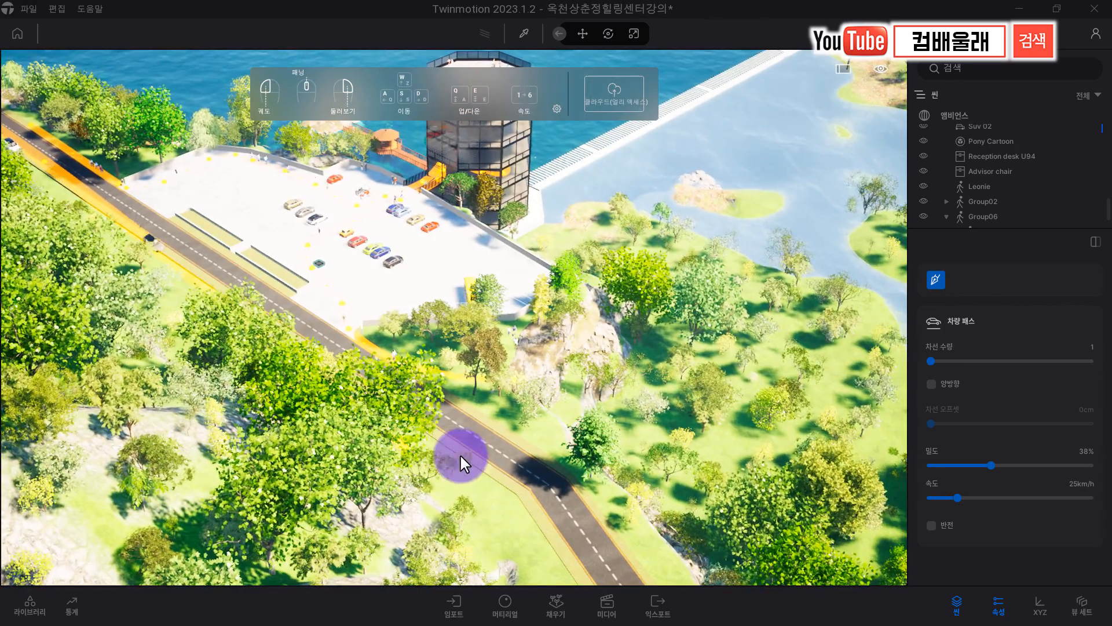
pyautogui.click(512, 470)
pyautogui.moveTo(371, 385); pyautogui.dragTo(357, 380, button='right')
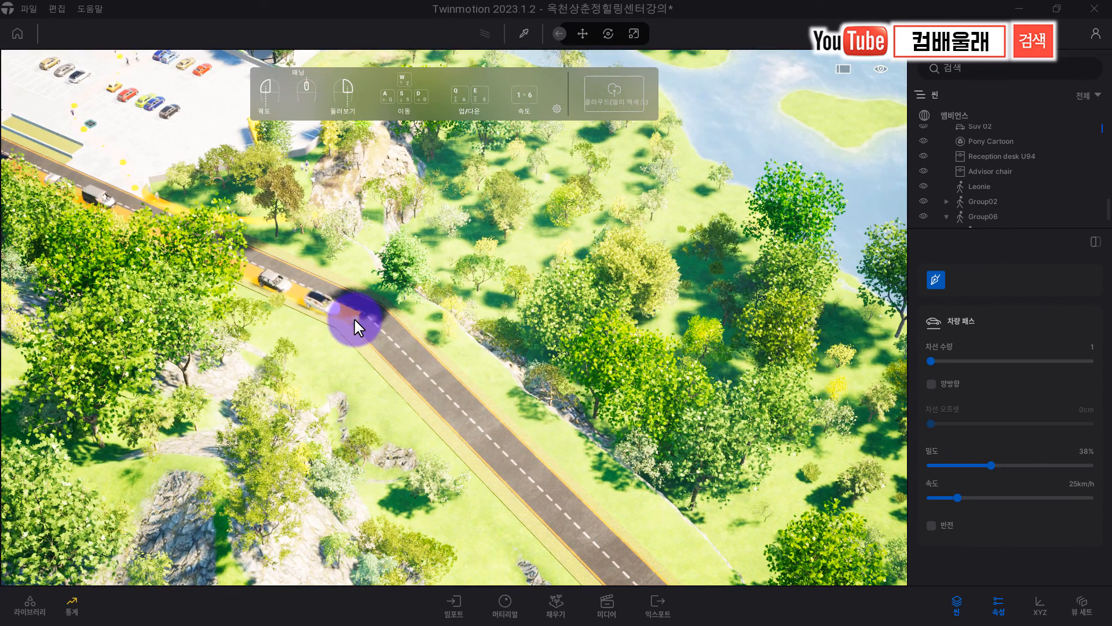
pyautogui.click(353, 318)
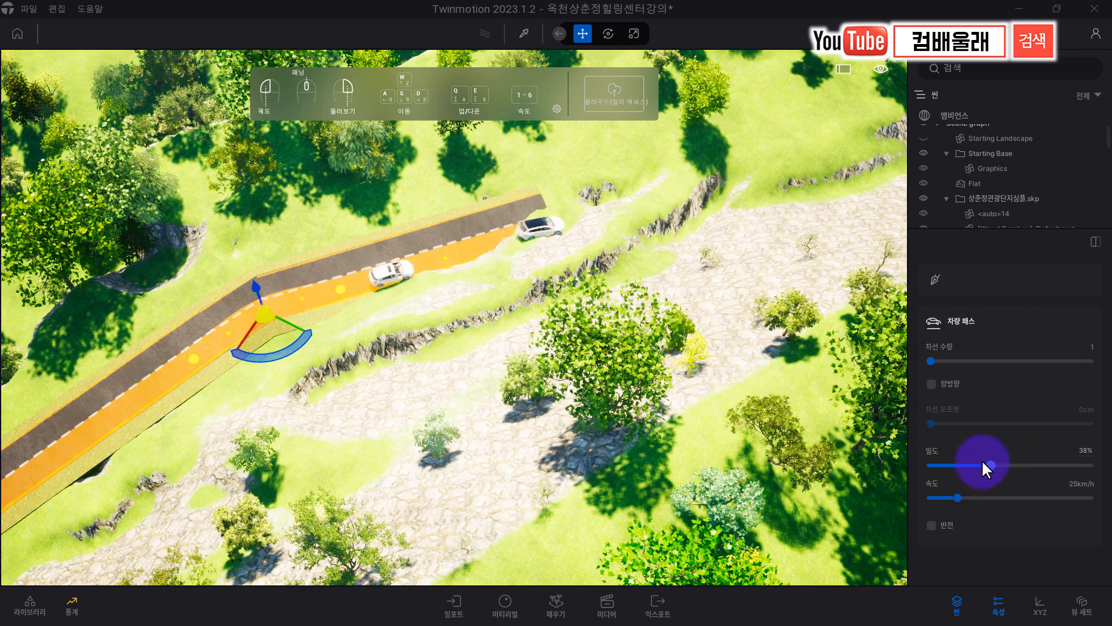
# - Lower the vehicle path's density to 9%
pyautogui.moveTo(698, 384); pyautogui.dragTo(699, 385, button='right')
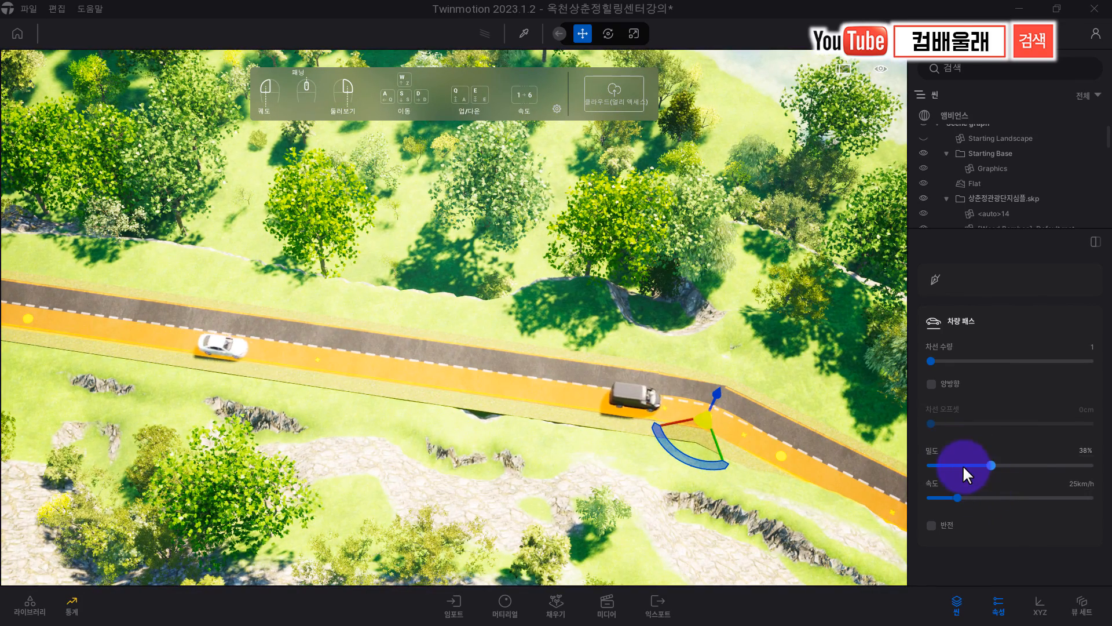
pyautogui.moveTo(989, 464); pyautogui.dragTo(945, 464)
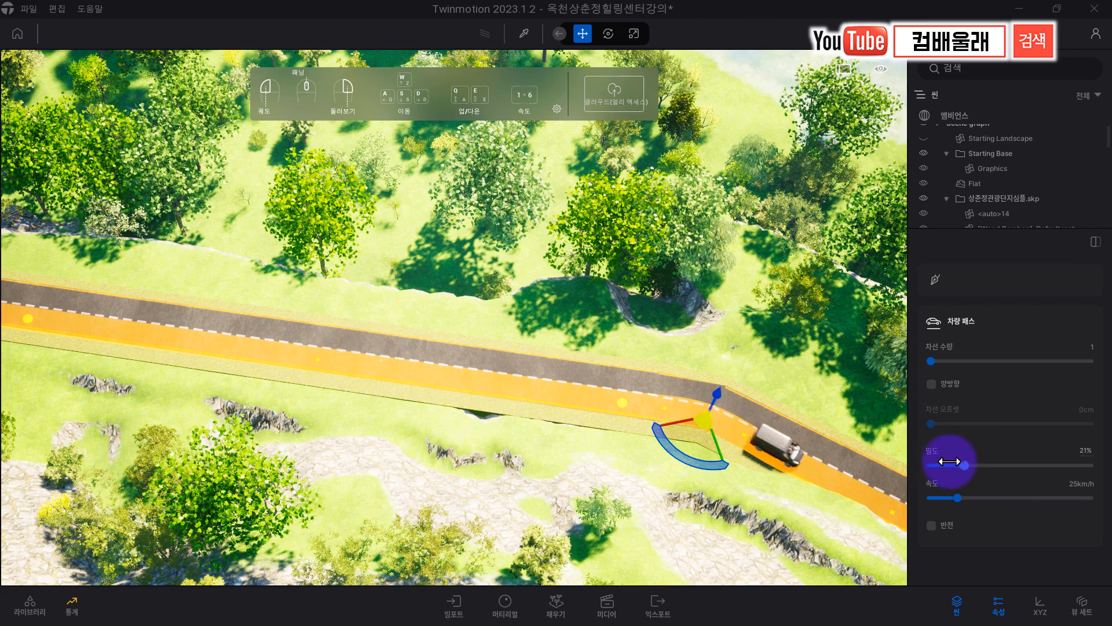
pyautogui.moveTo(742, 448); pyautogui.dragTo(739, 448, button='right')
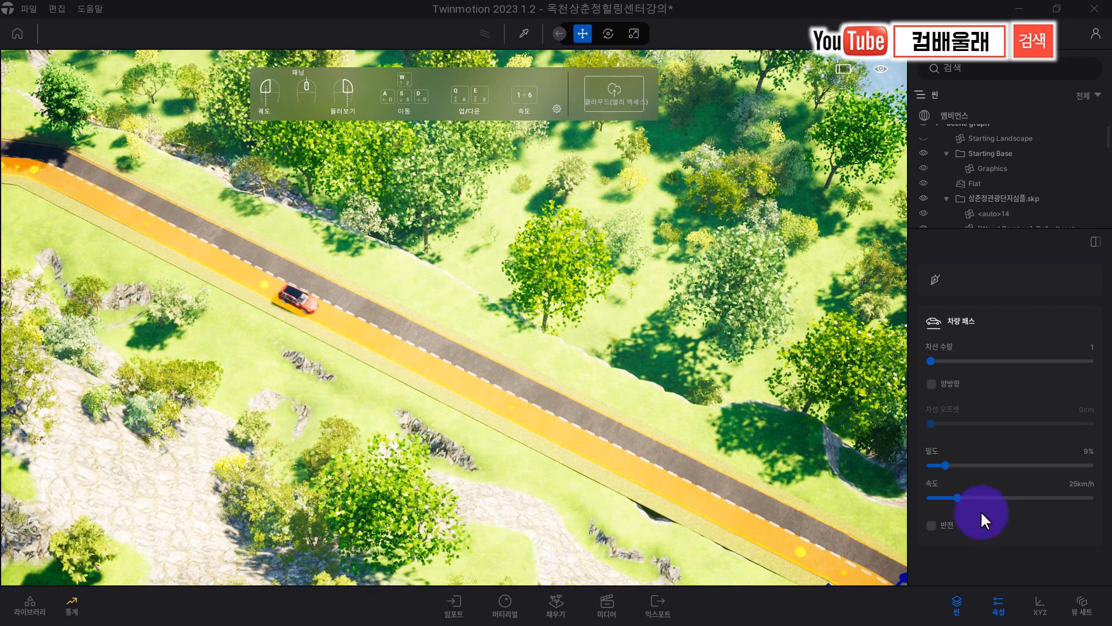
# - Try vehicle speeds of 130 km/h and 22 km/h on the path before settling on 31 km/h
pyautogui.moveTo(958, 496); pyautogui.dragTo(1068, 497)
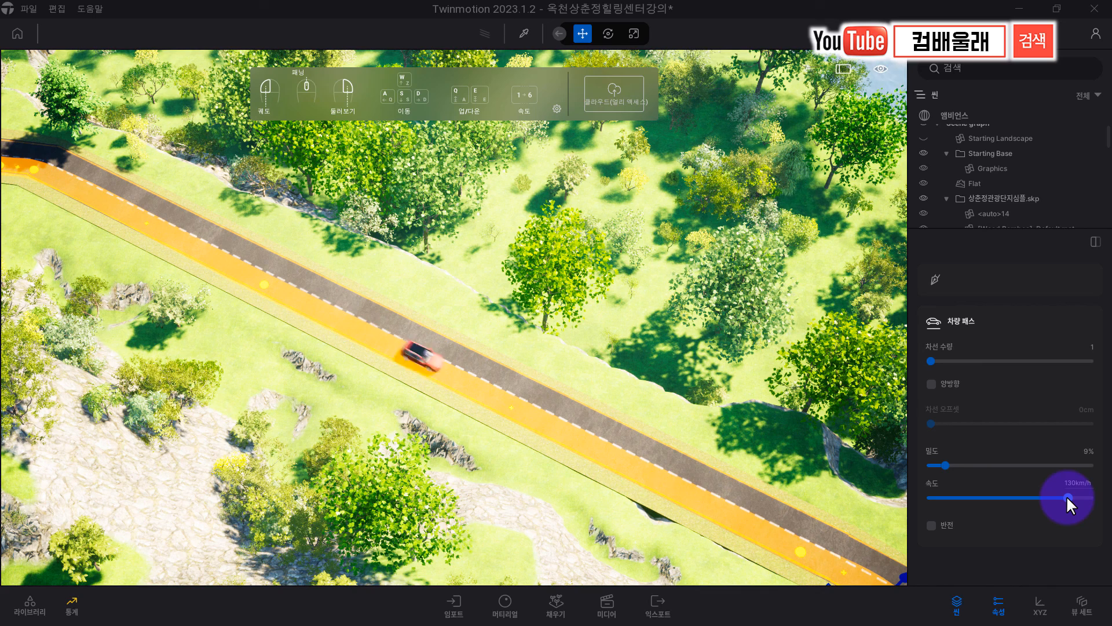
pyautogui.moveTo(1065, 495); pyautogui.dragTo(978, 495)
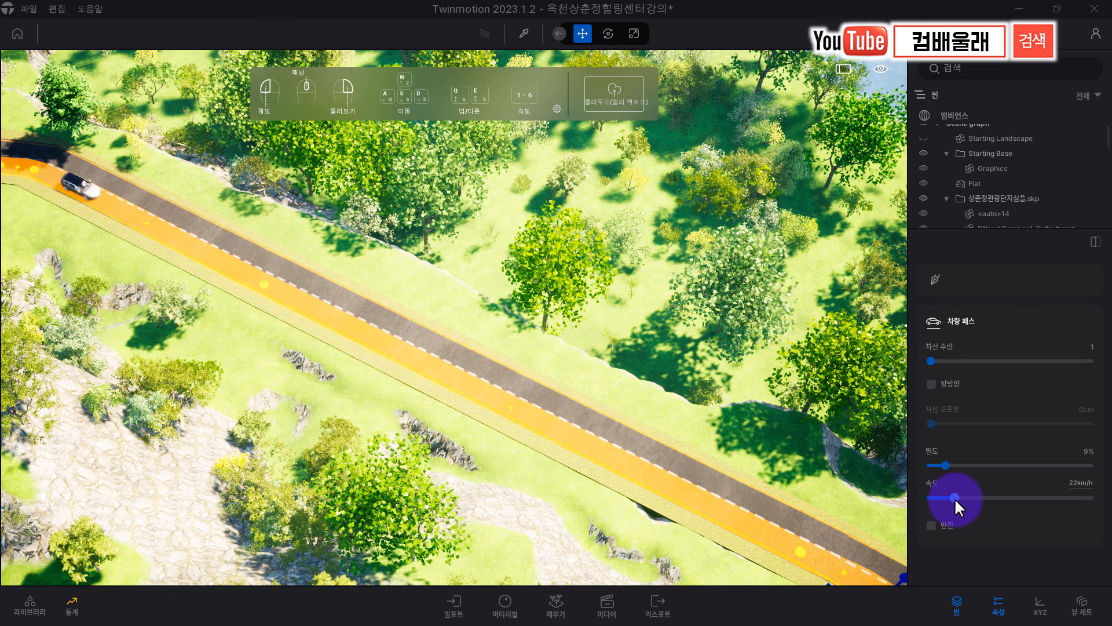
pyautogui.moveTo(954, 498); pyautogui.dragTo(963, 496)
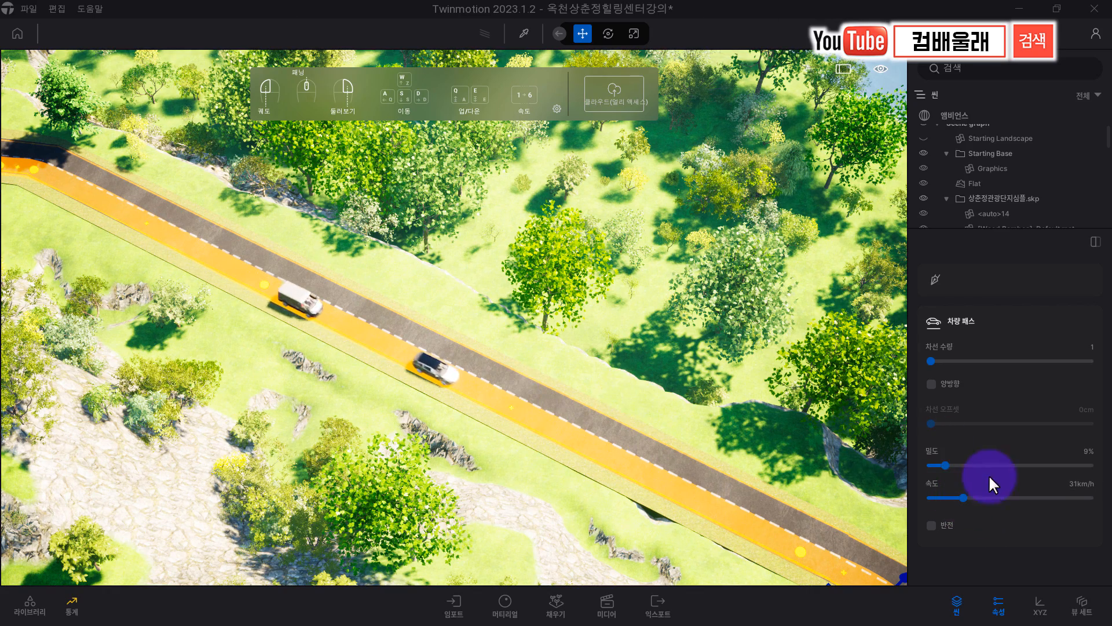
# - Try two and three lanes and a 38% density on the vehicle path, and return it to one lane with 8% density
pyautogui.moveTo(628, 434); pyautogui.dragTo(312, 400, button='right')
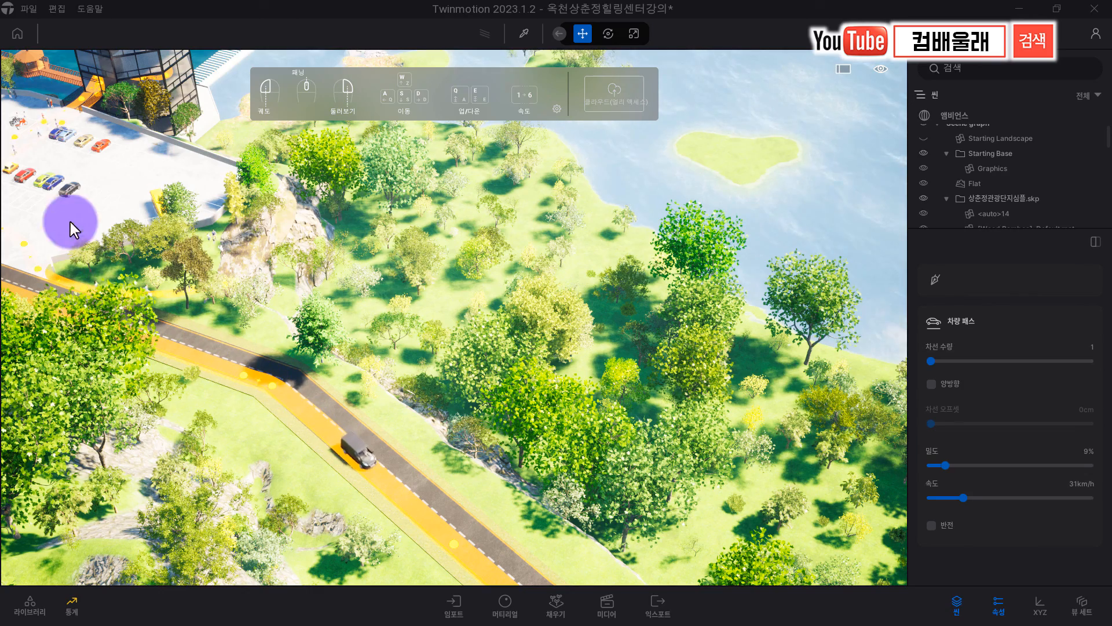
pyautogui.moveTo(306, 310); pyautogui.dragTo(392, 318, button='right')
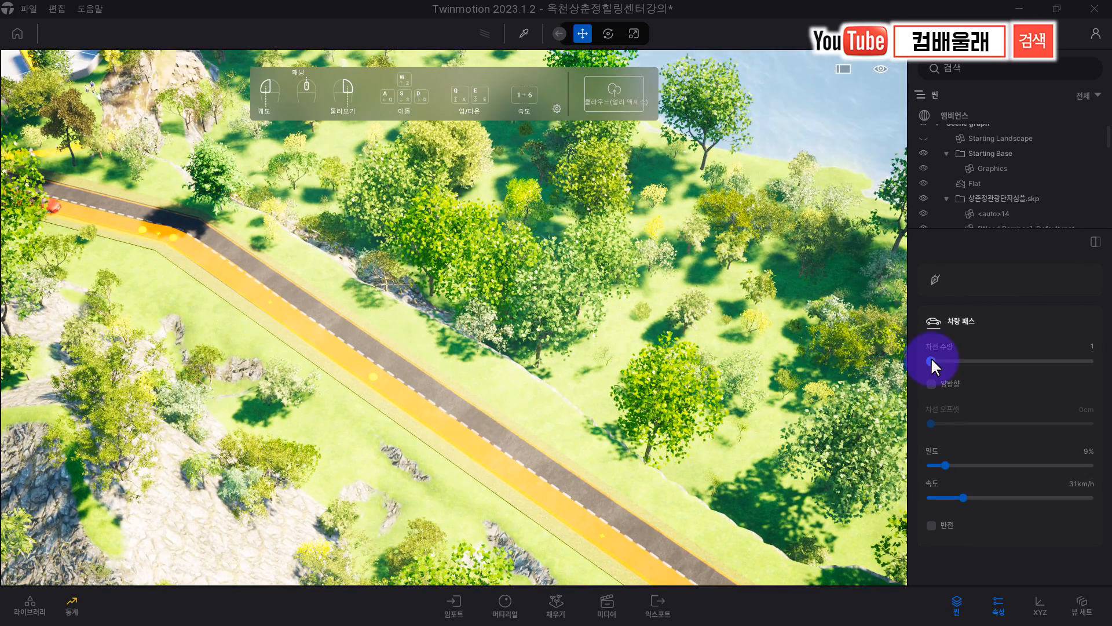
pyautogui.moveTo(930, 360); pyautogui.dragTo(974, 361)
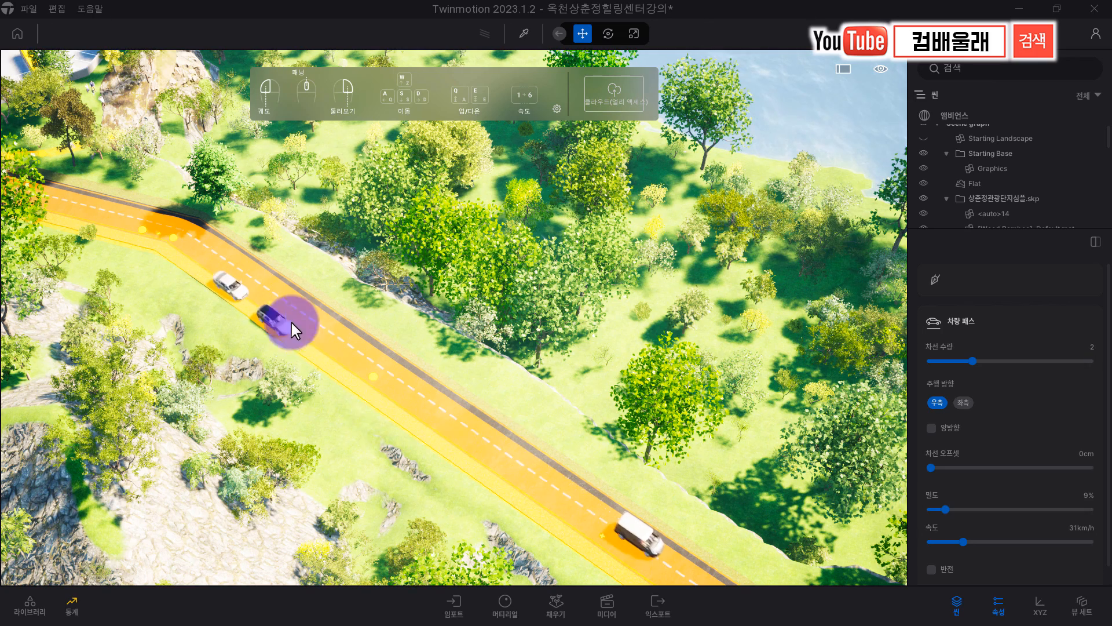
pyautogui.moveTo(972, 361); pyautogui.dragTo(1010, 363)
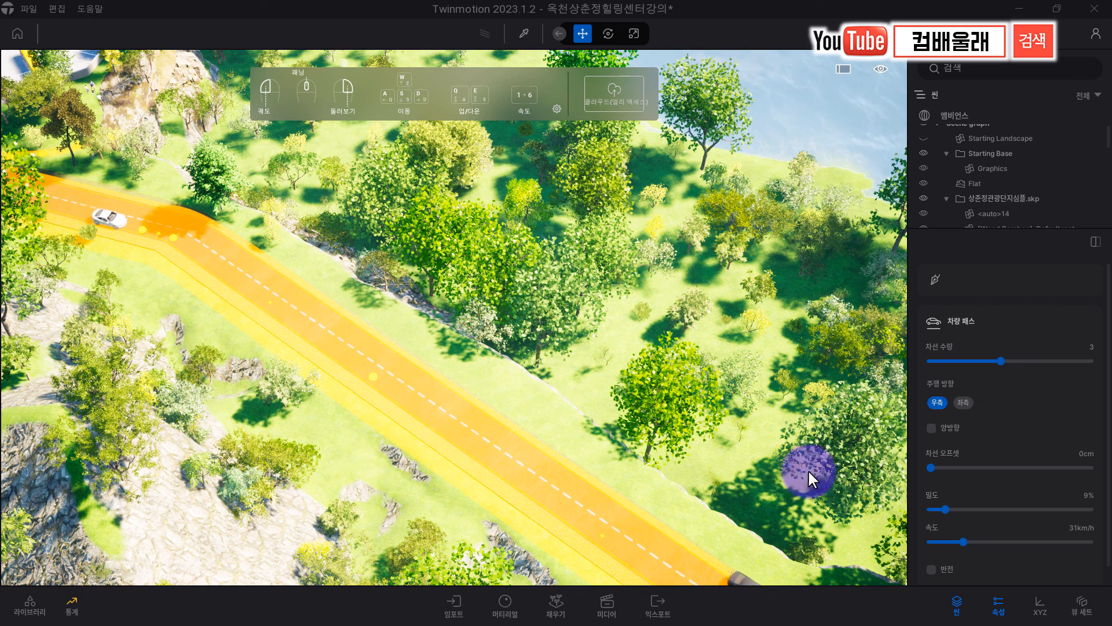
pyautogui.moveTo(948, 510); pyautogui.dragTo(992, 510)
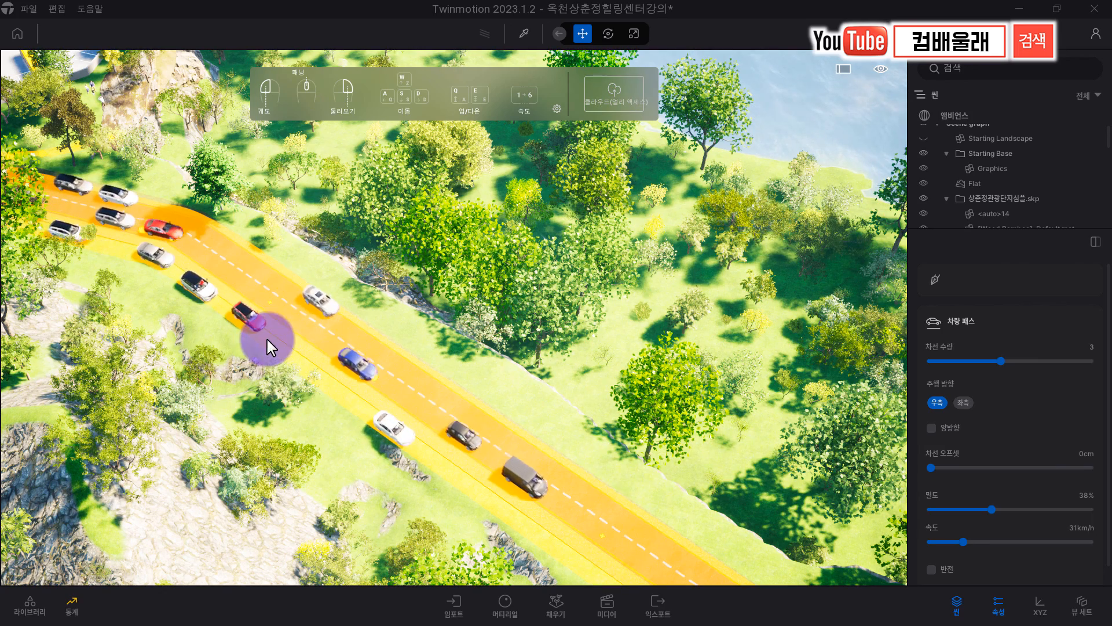
pyautogui.moveTo(1001, 361); pyautogui.dragTo(930, 363)
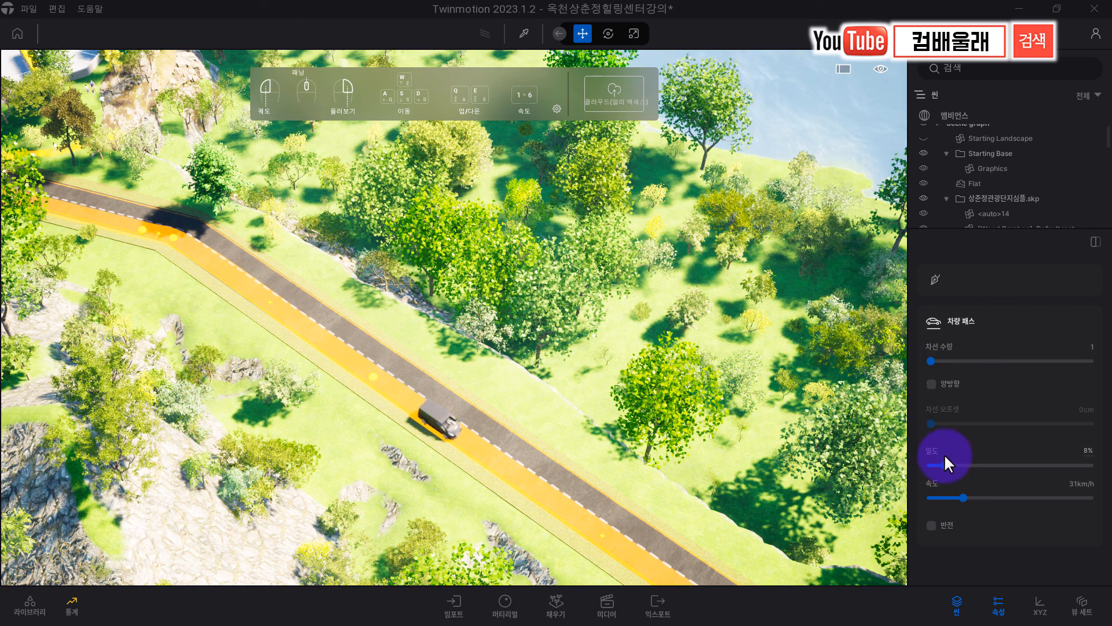
# - Try two-way traffic on the vehicle path and turn the option off again
pyautogui.click(931, 384)
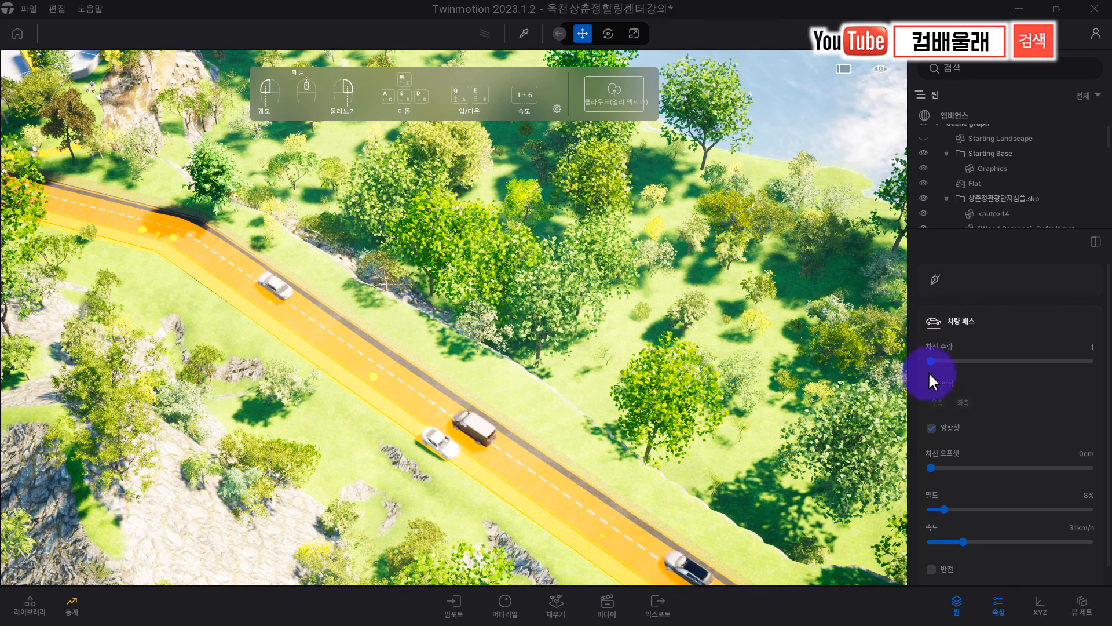
pyautogui.click(932, 427)
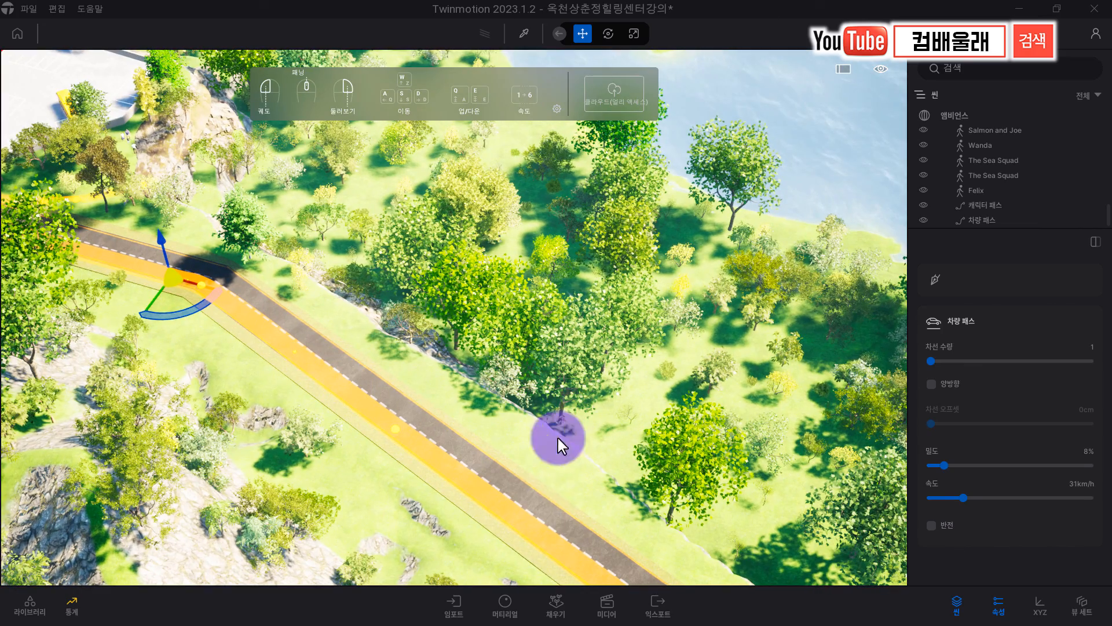
# - Start a second vehicle path along the opposite lane of the lakeside road, following its bend
pyautogui.click(557, 605)
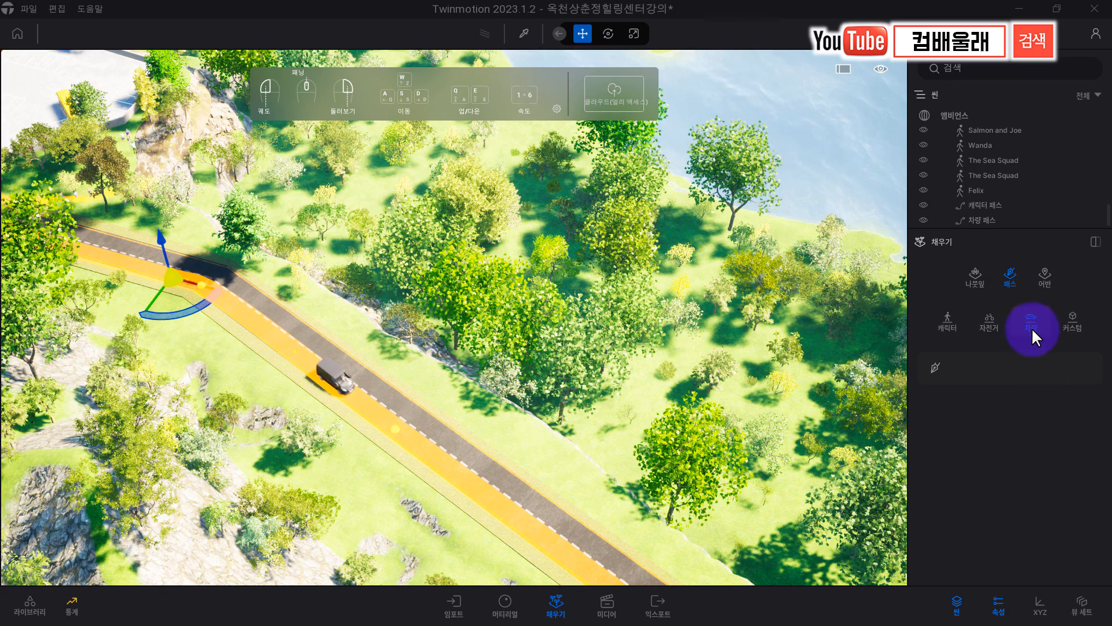
pyautogui.click(933, 368)
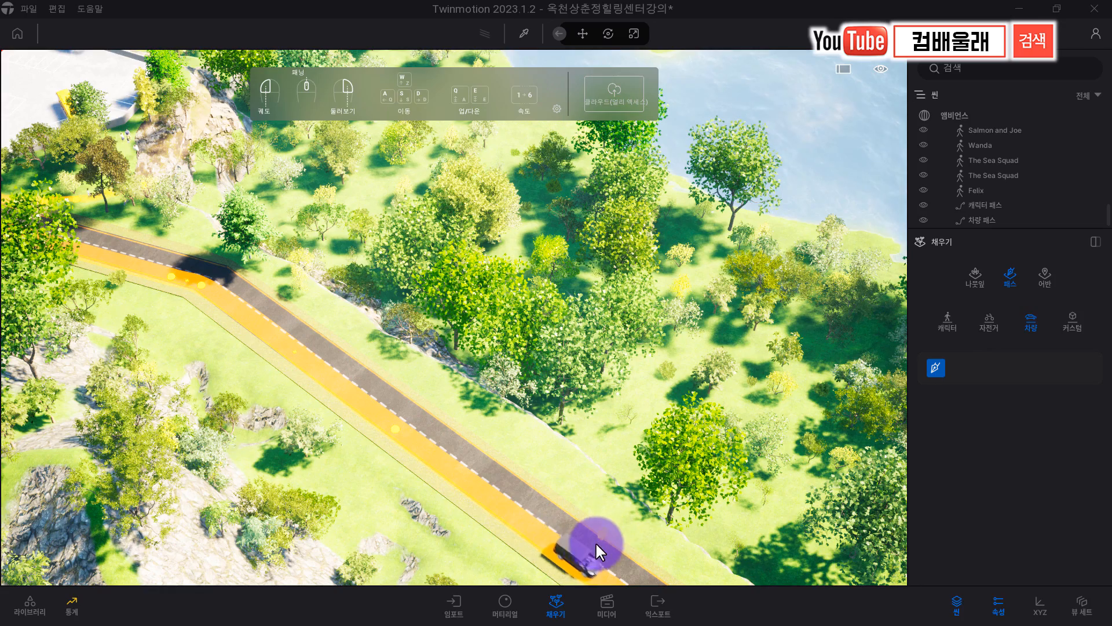
pyautogui.moveTo(349, 430); pyautogui.dragTo(350, 429, button='right')
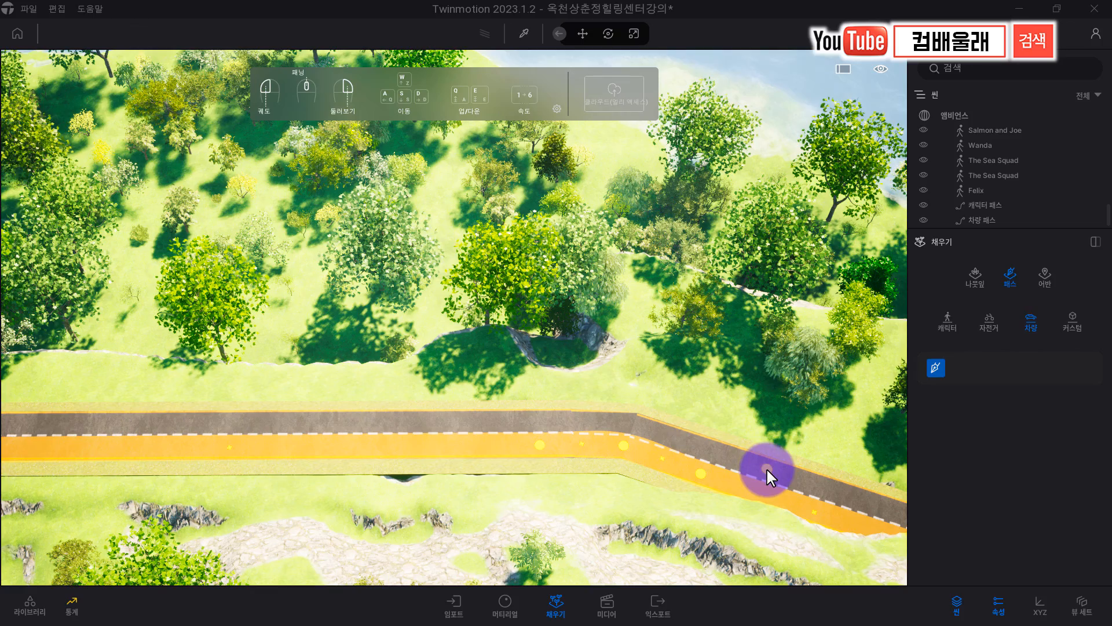
pyautogui.click(767, 467)
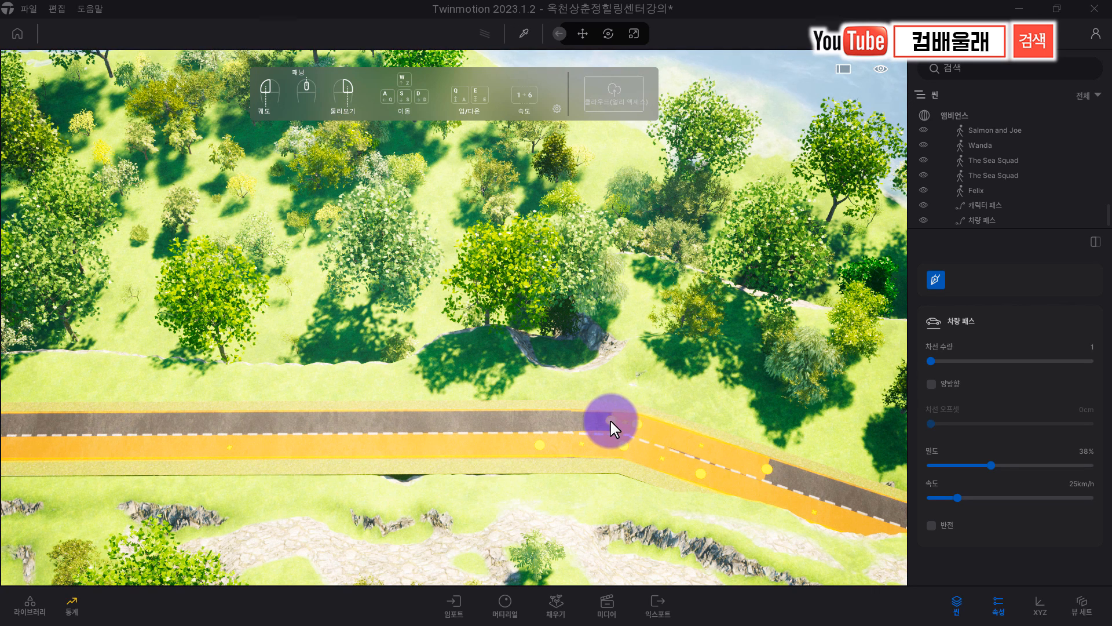
pyautogui.click(457, 416)
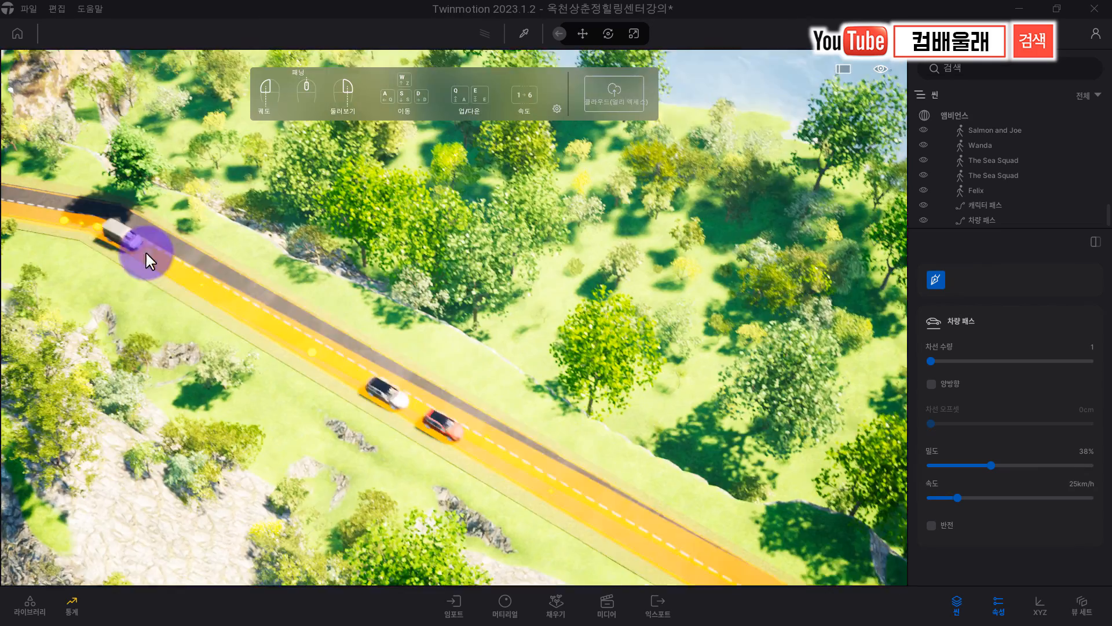
# - Continue the vehicle path through the parking lot beside the tower and back onto the road beyond it, and finish the path
pyautogui.moveTo(144, 252); pyautogui.dragTo(145, 233, button='right')
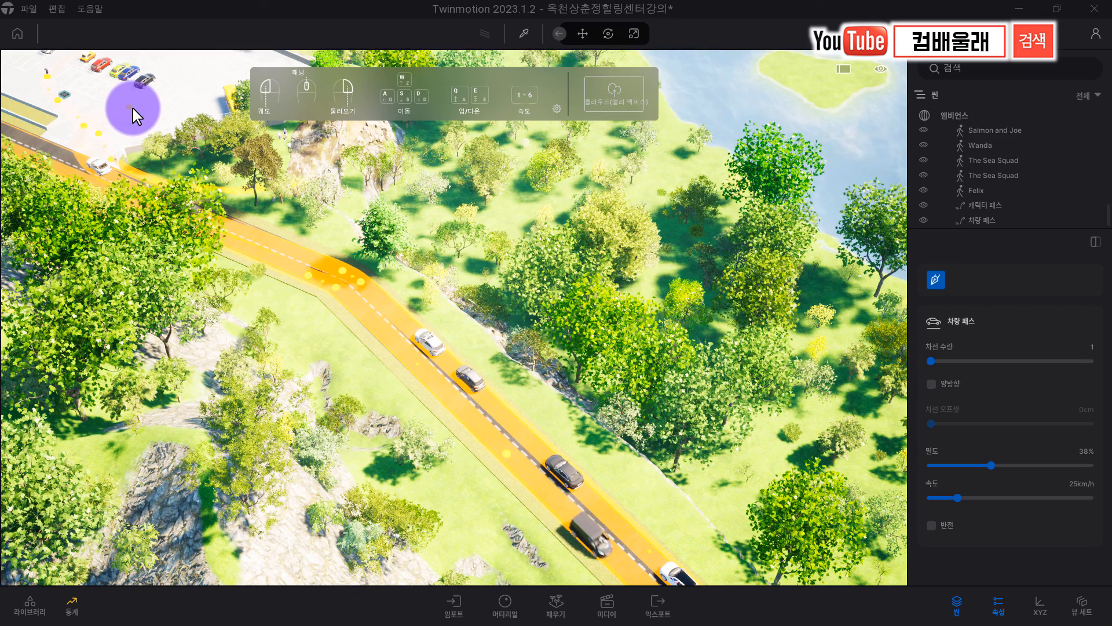
pyautogui.moveTo(141, 106); pyautogui.dragTo(120, 173, button='right')
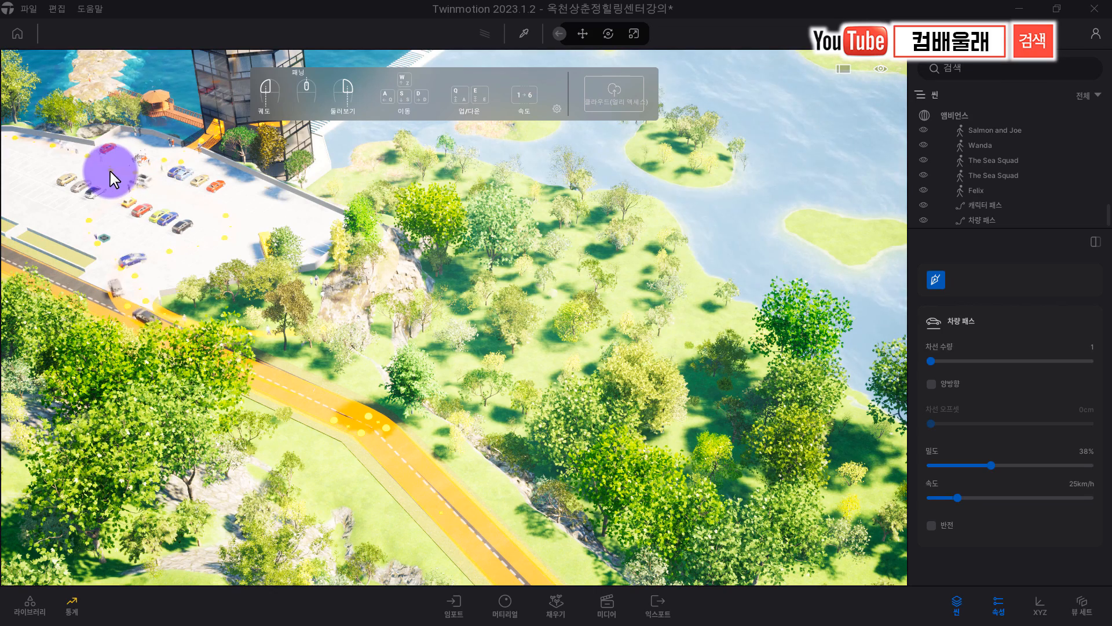
pyautogui.moveTo(29, 159); pyautogui.dragTo(233, 182)
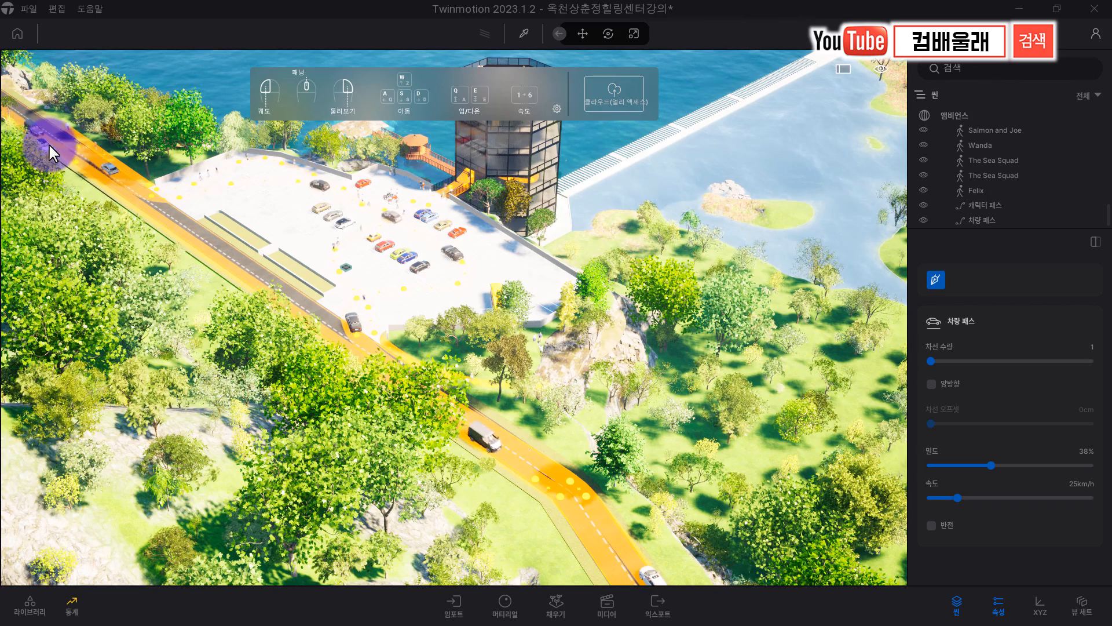
pyautogui.scroll(-3, 49, 143)
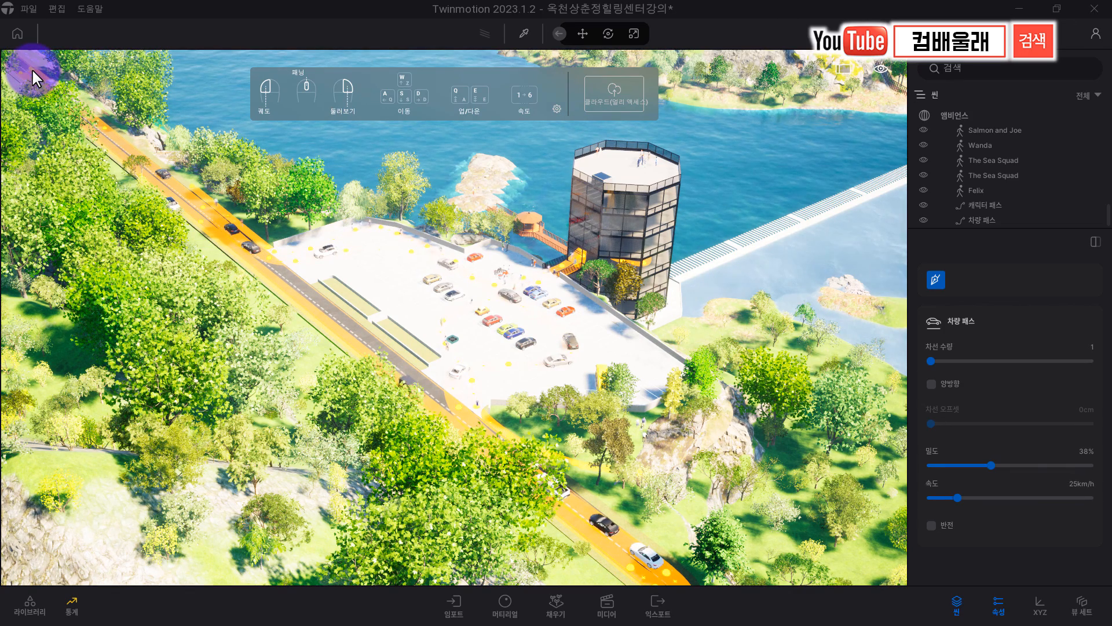
pyautogui.moveTo(409, 380); pyautogui.dragTo(429, 356, button='right')
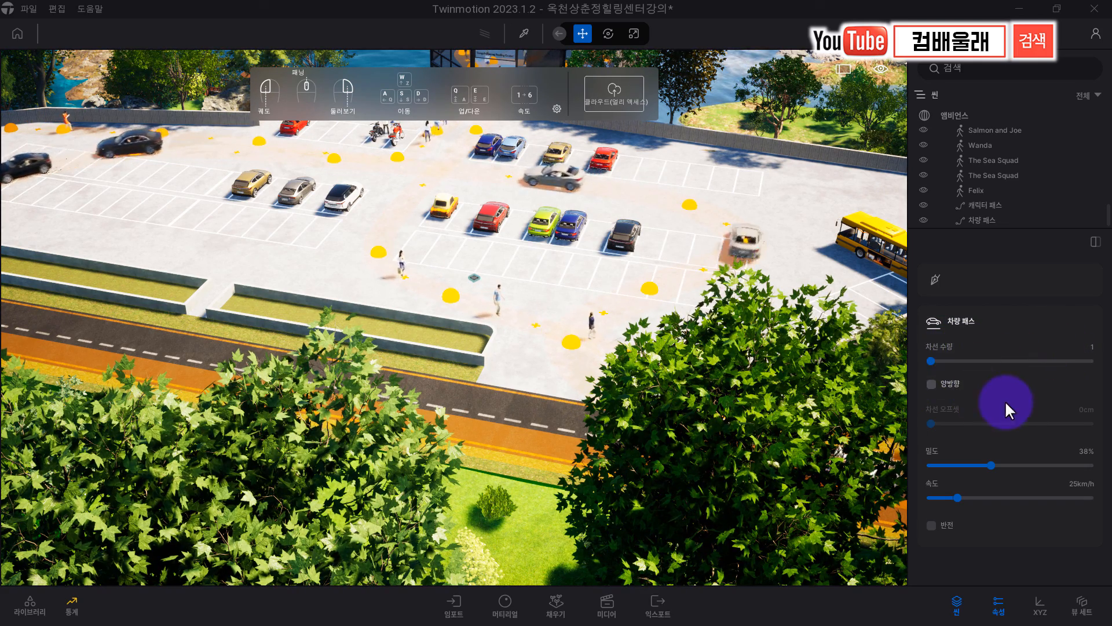
# - Lower the new vehicle path's density to 14% and its speed to about 14 km/h
pyautogui.click(984, 465)
pyautogui.moveTo(982, 465); pyautogui.dragTo(964, 466)
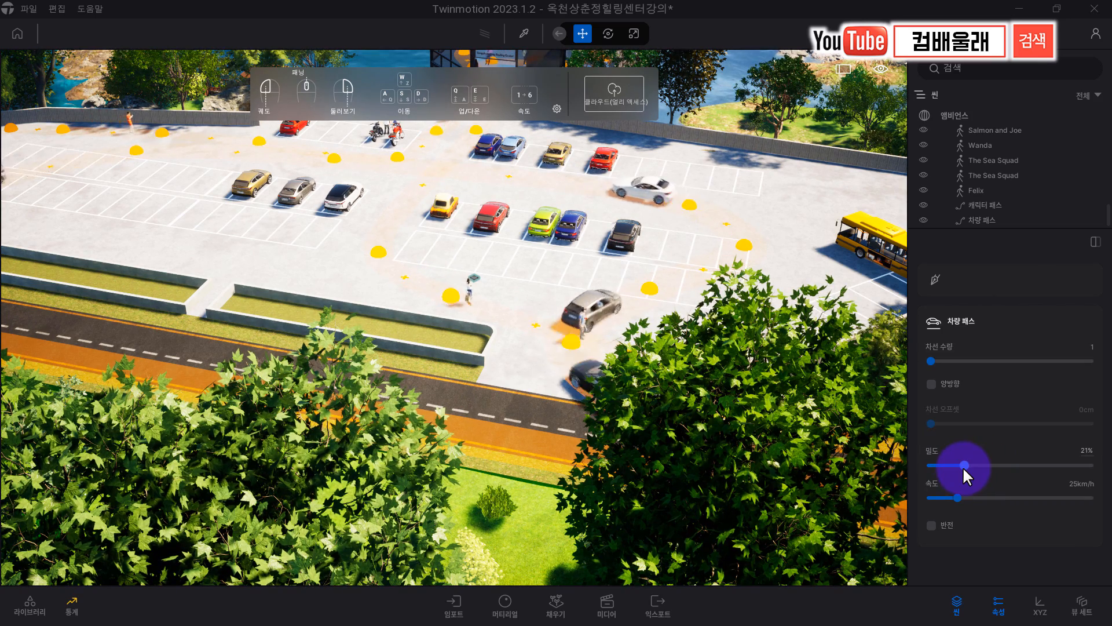
pyautogui.moveTo(963, 467); pyautogui.dragTo(946, 499)
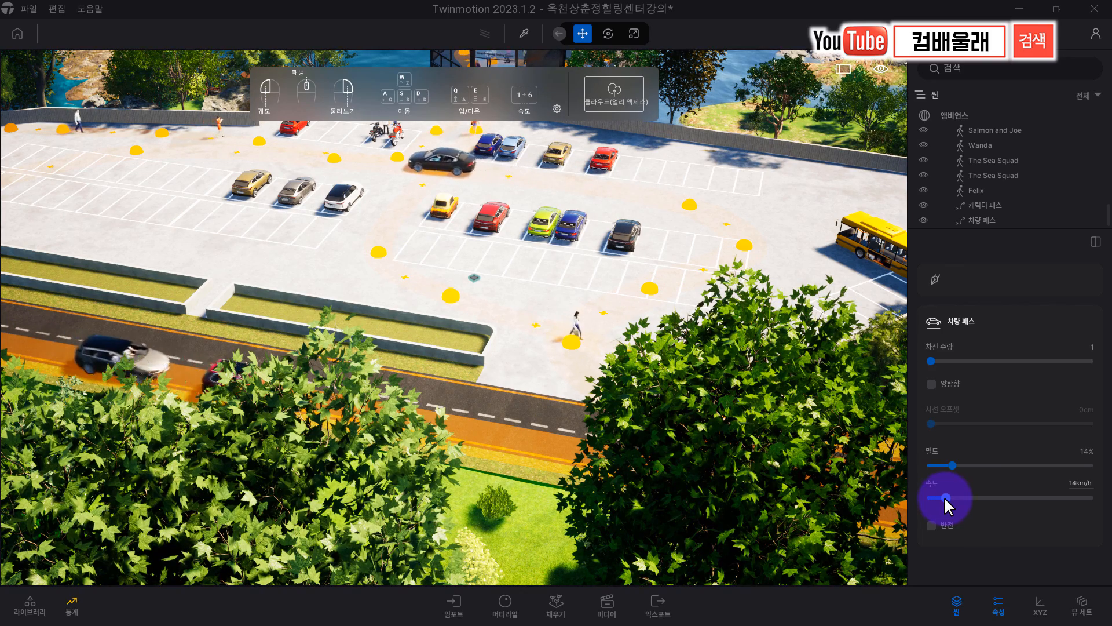
pyautogui.moveTo(945, 497); pyautogui.dragTo(942, 498)
# - Activate the custom path tool and try out a starting point on the lake near the gazebo
pyautogui.moveTo(484, 328); pyautogui.dragTo(478, 328, button='right')
pyautogui.moveTo(748, 314); pyautogui.dragTo(698, 286, button='right')
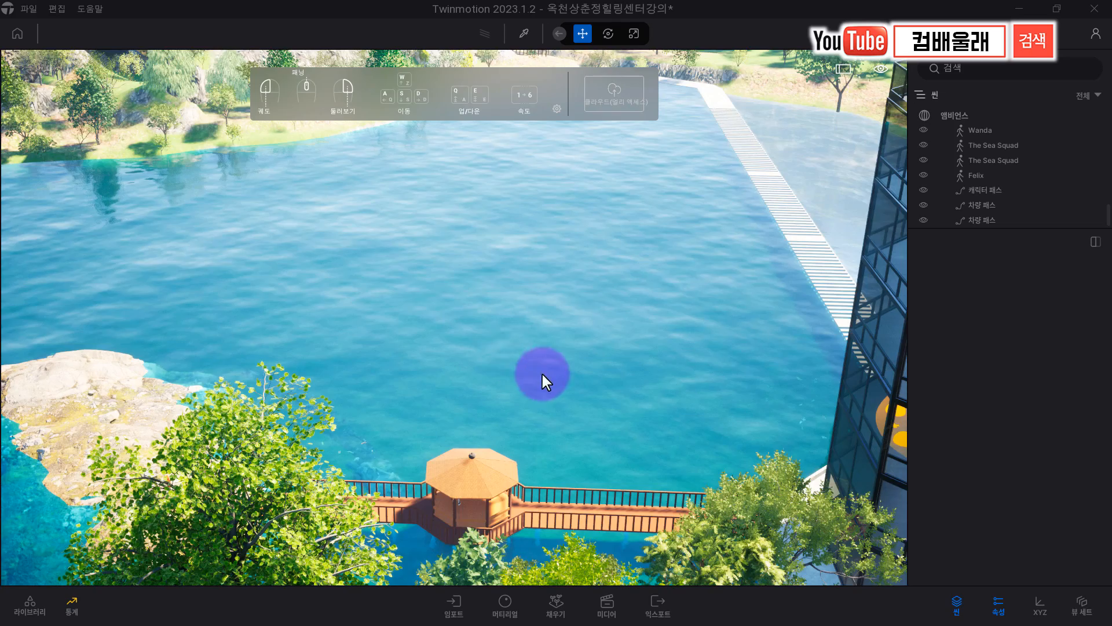
pyautogui.moveTo(541, 371); pyautogui.dragTo(537, 372, button='right')
pyautogui.click(558, 599)
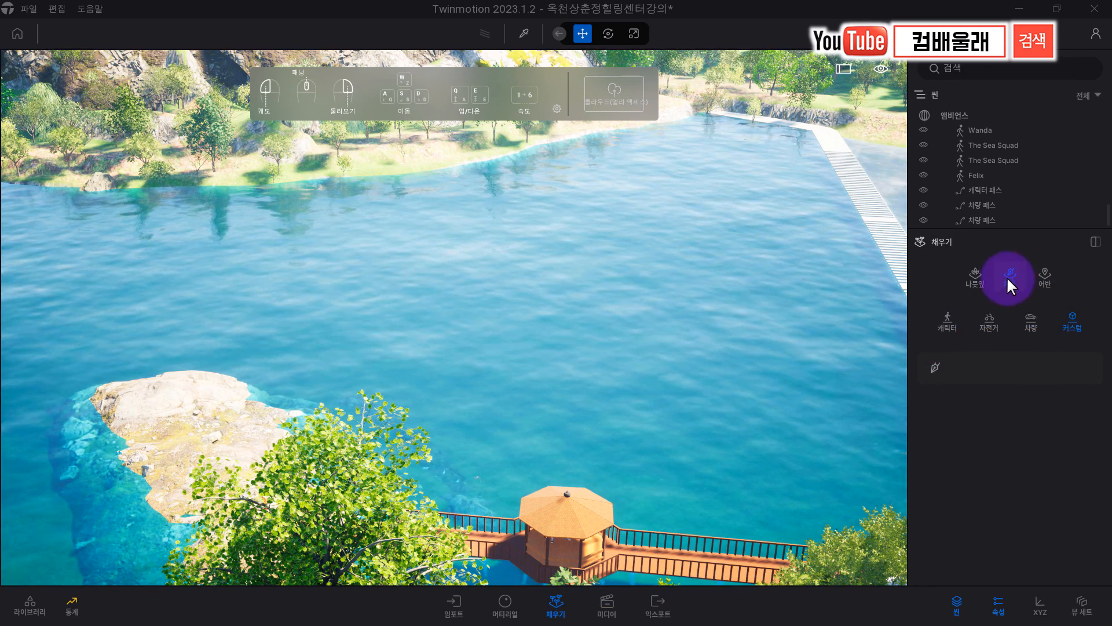
pyautogui.click(1074, 320)
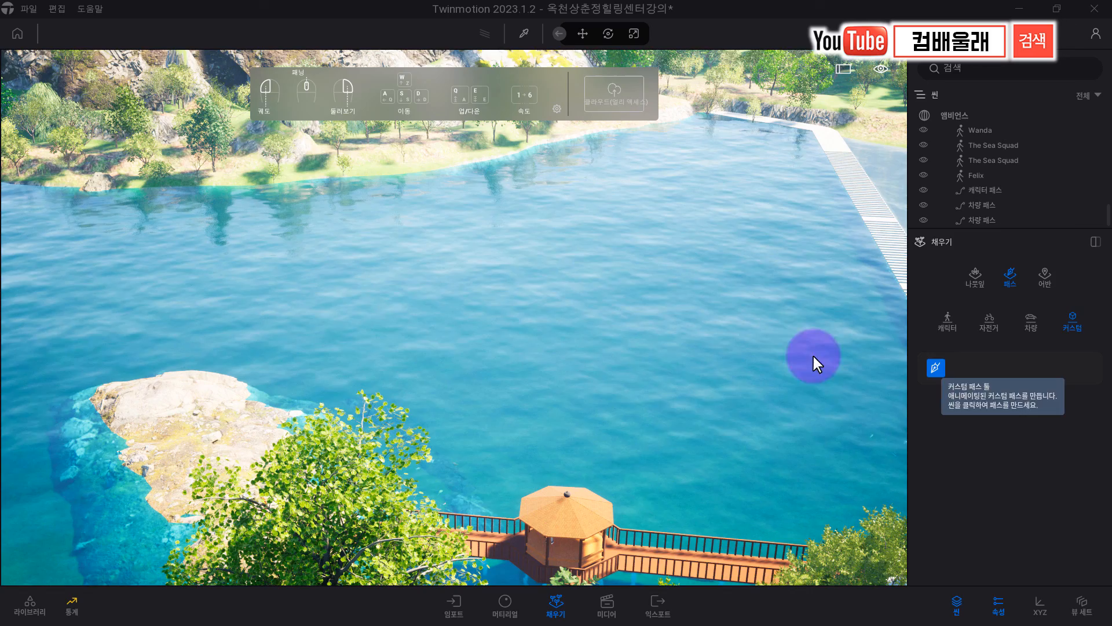
pyautogui.moveTo(778, 343); pyautogui.dragTo(780, 342, button='right')
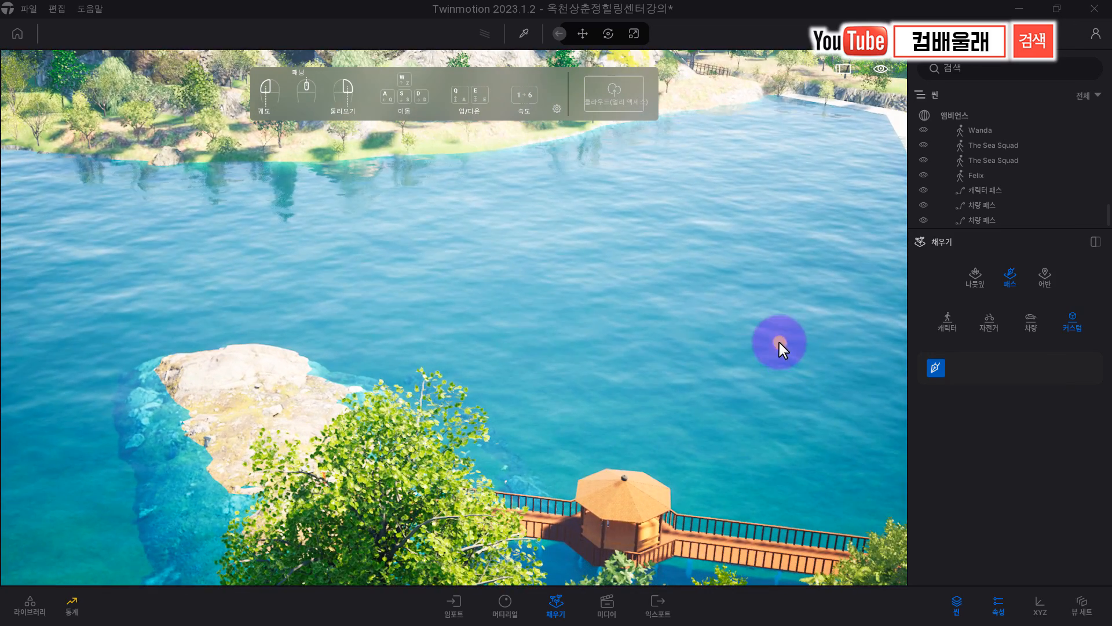
pyautogui.click(856, 340)
pyautogui.moveTo(297, 284); pyautogui.dragTo(280, 280, button='right')
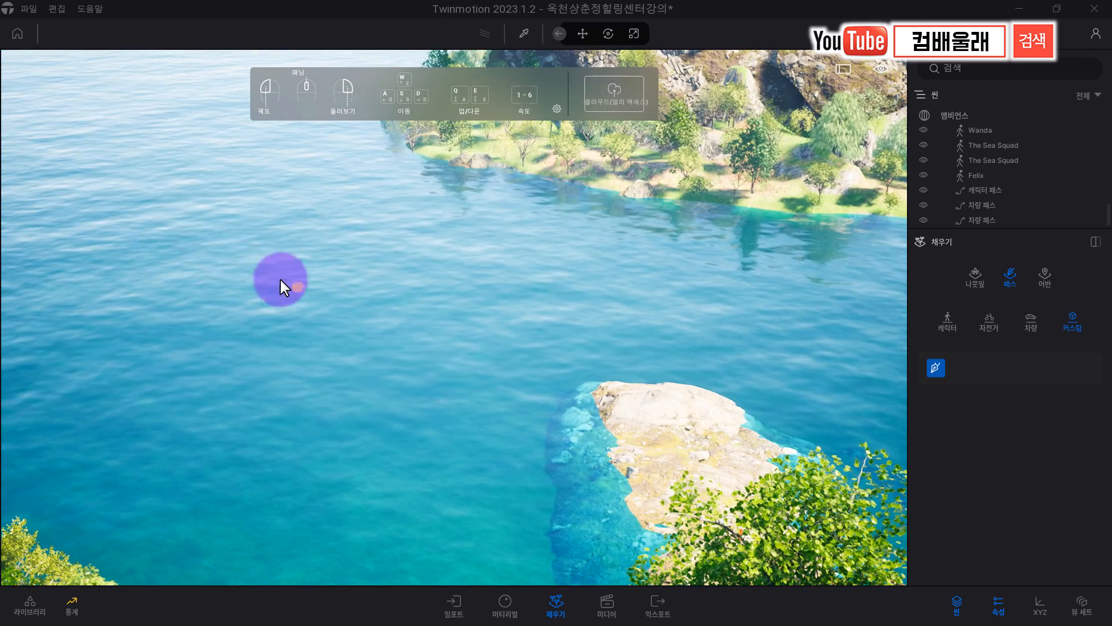
pyautogui.moveTo(455, 290); pyautogui.dragTo(455, 291, button='right')
pyautogui.click(456, 291)
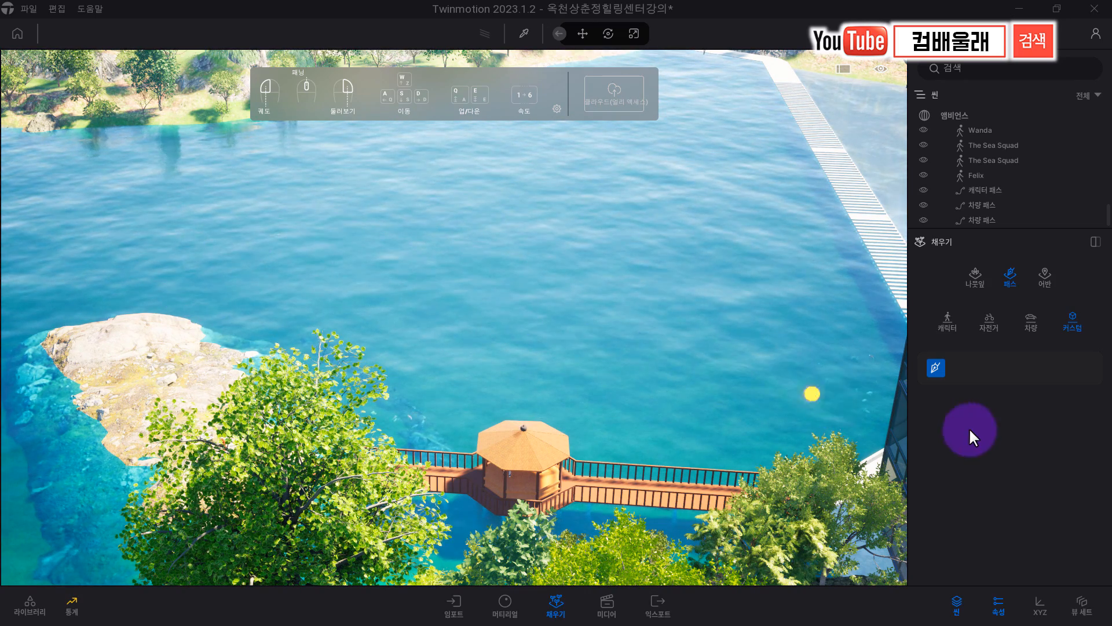
# - Draw a custom path loop on the lake past the rock outcrop and the gazebo, closing it at its starting point
pyautogui.click(374, 363)
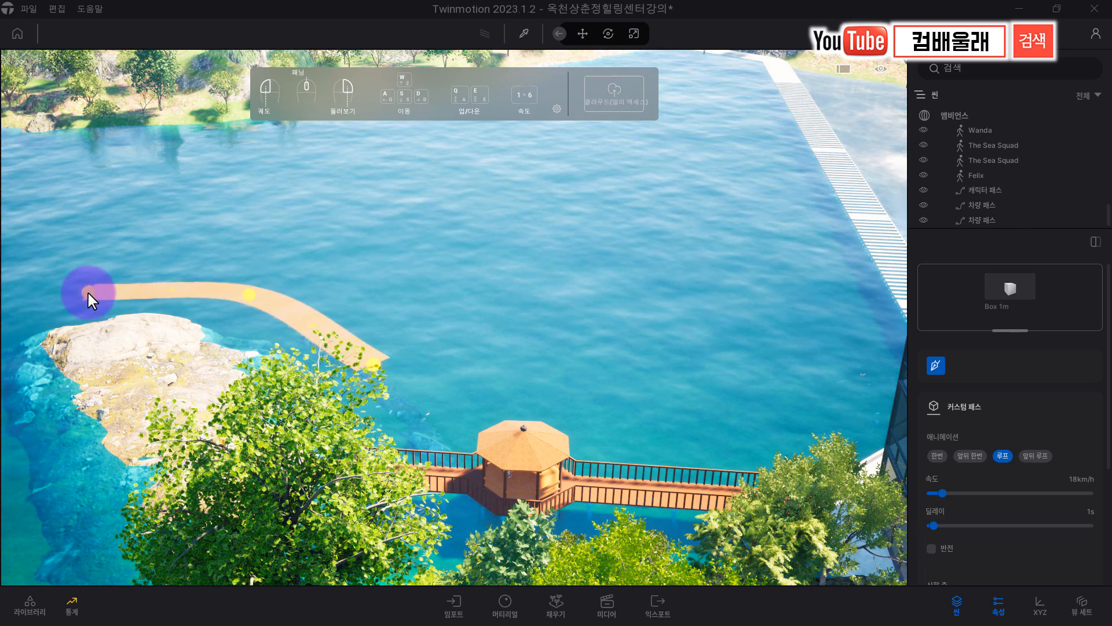
pyautogui.moveTo(105, 296)
pyautogui.mouseDown(button='right')
pyautogui.moveTo(96, 288)
pyautogui.moveTo(105, 296)
pyautogui.mouseUp(button='right')
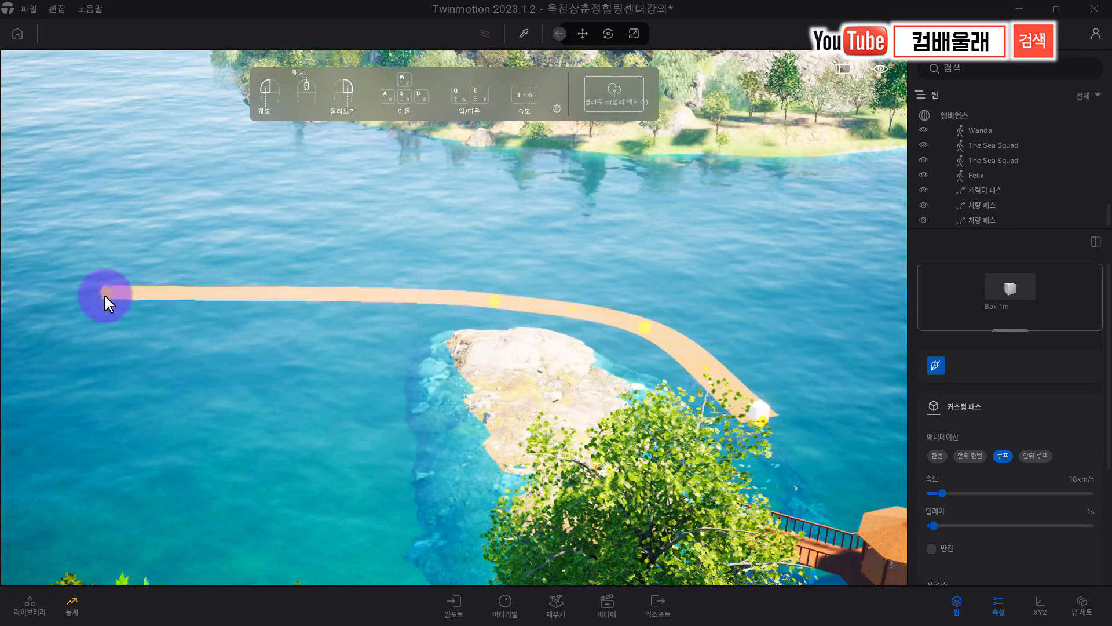
pyautogui.click(329, 325)
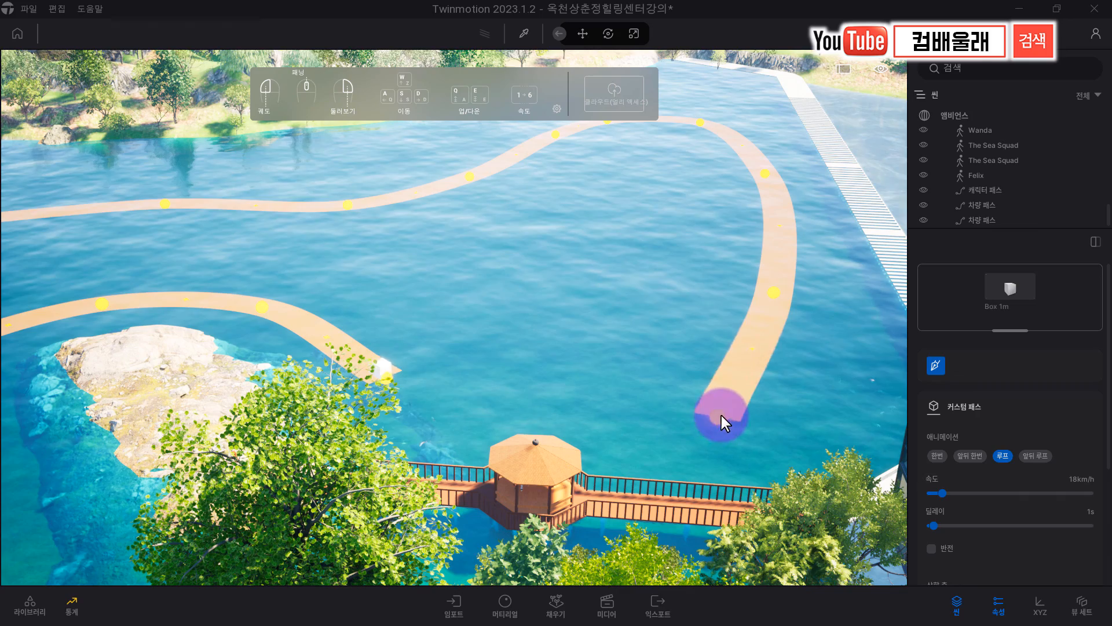
pyautogui.click(681, 423)
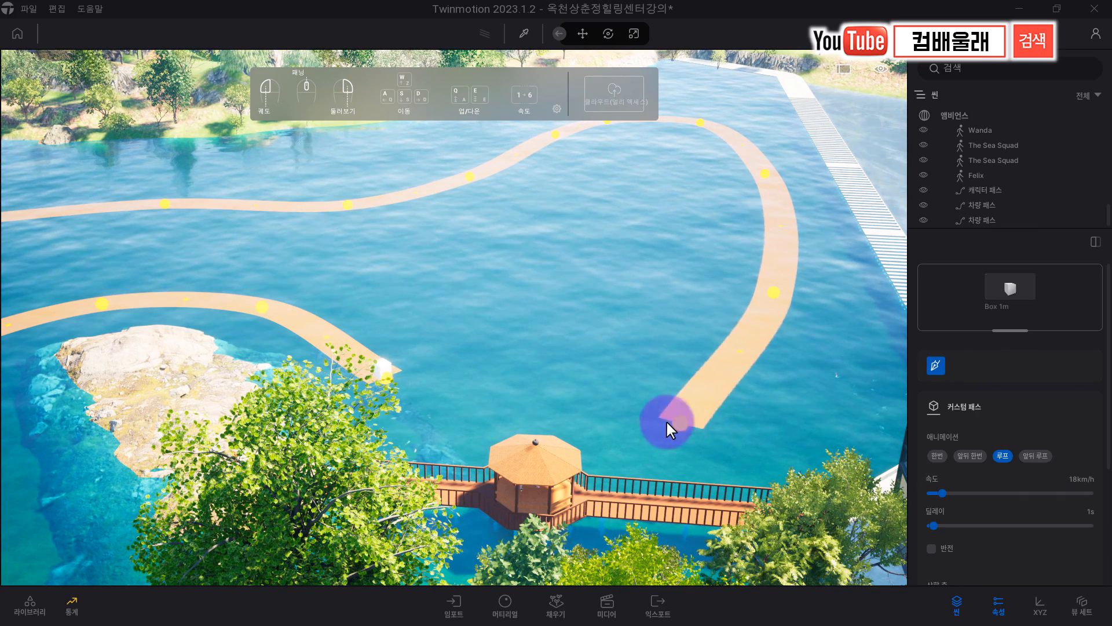
pyautogui.click(493, 413)
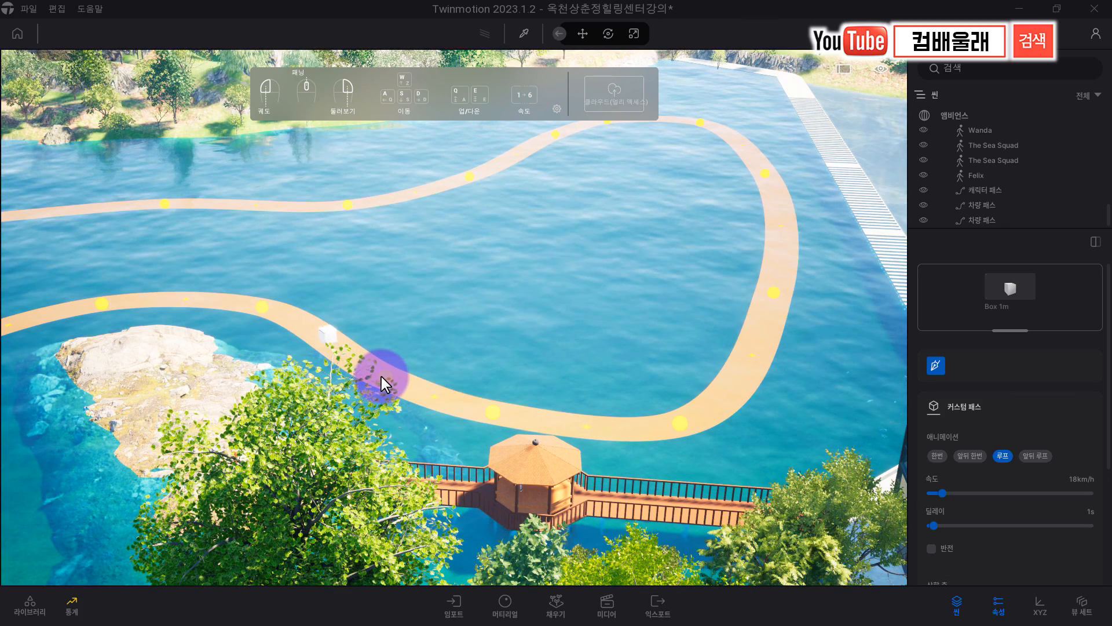
pyautogui.rightClick(381, 377)
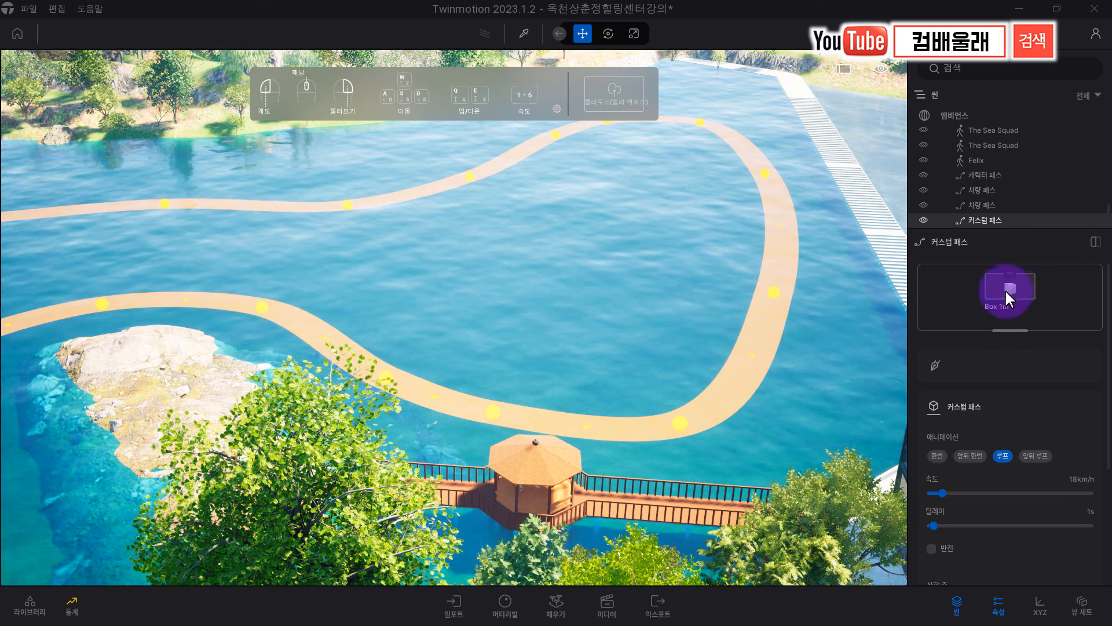
# - Replace the Box 1m object on the custom path with InflatableBoat 2 from the library's boats
pyautogui.click(29, 611)
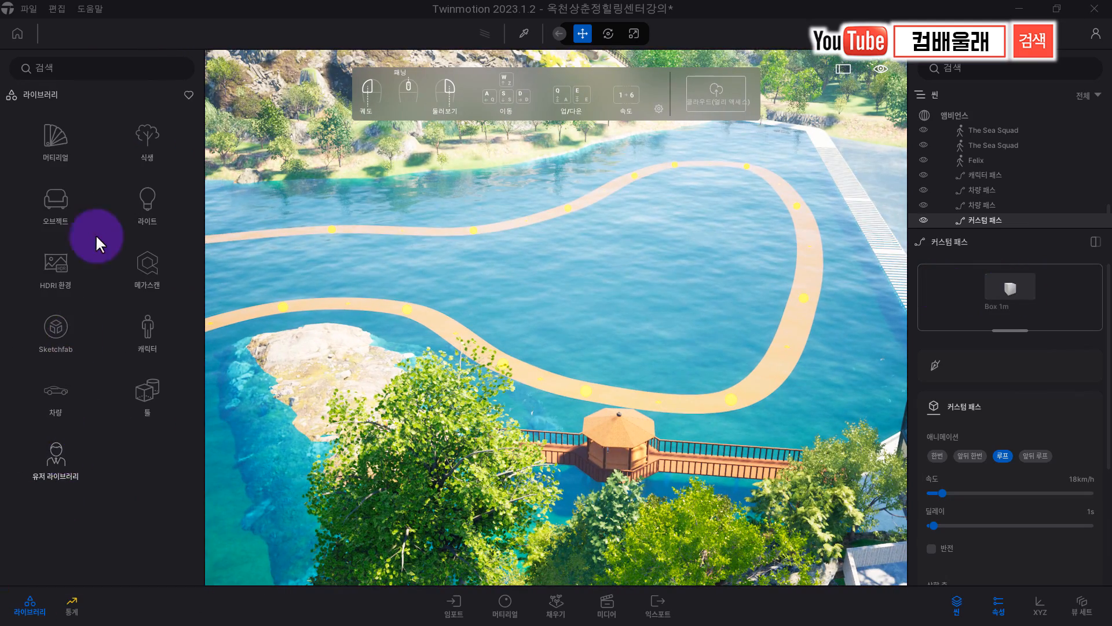
pyautogui.click(56, 396)
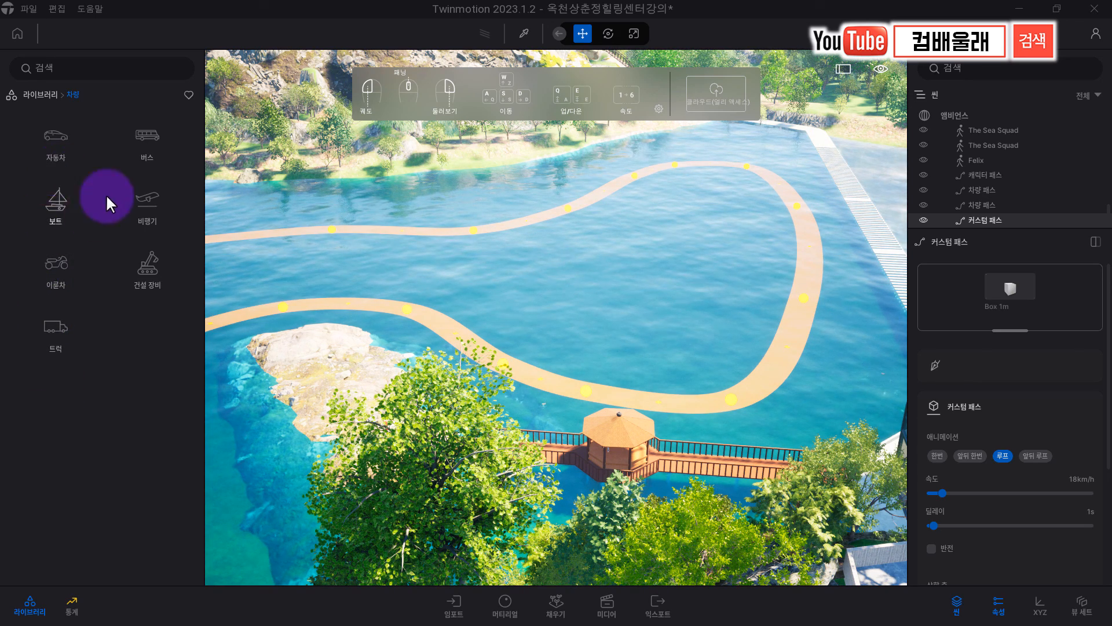
pyautogui.click(60, 200)
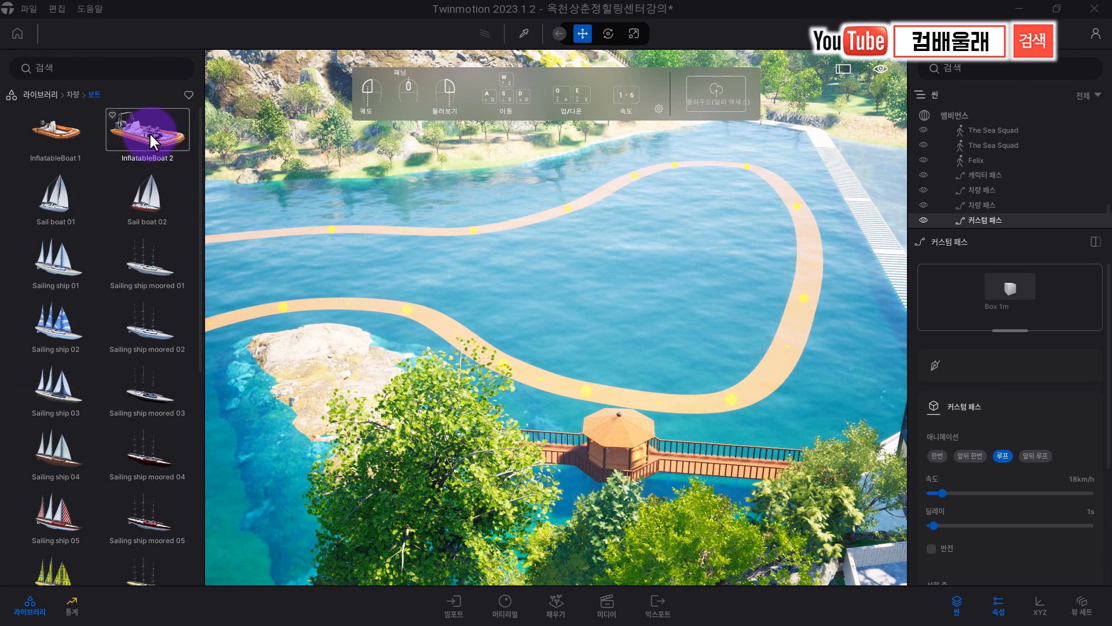
pyautogui.scroll(-1, 77, 373)
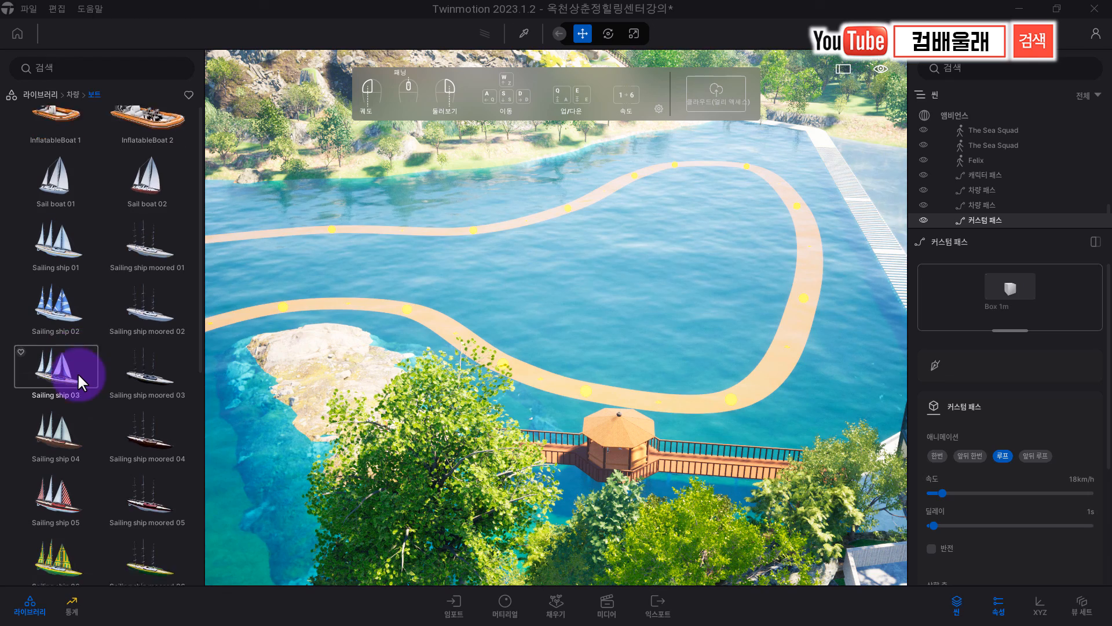
pyautogui.scroll(1, 85, 319)
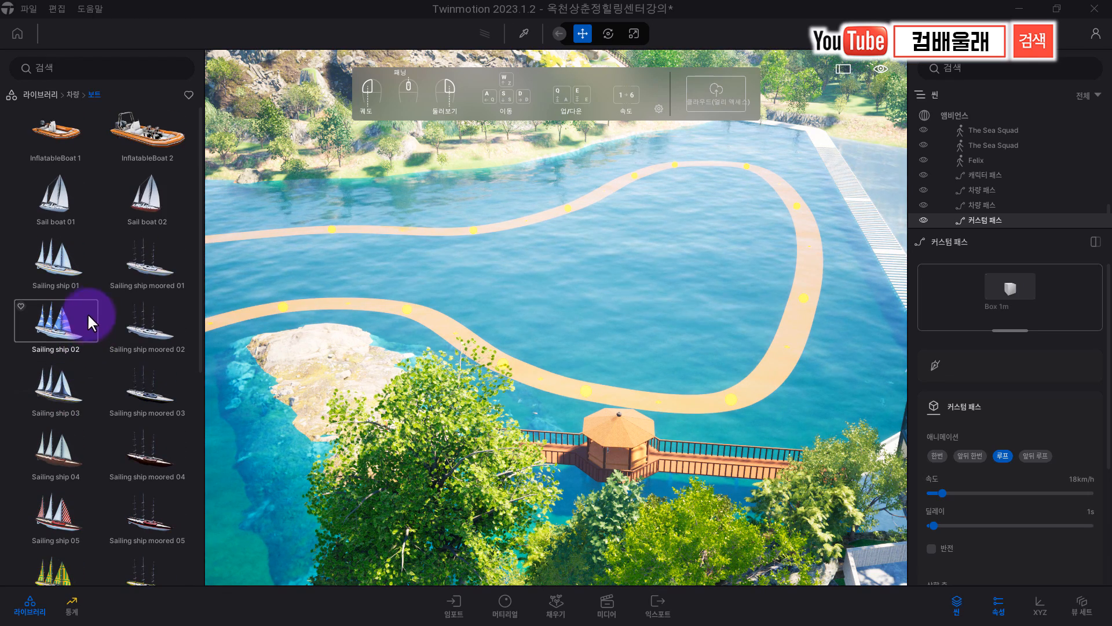
pyautogui.moveTo(140, 211); pyautogui.dragTo(978, 309)
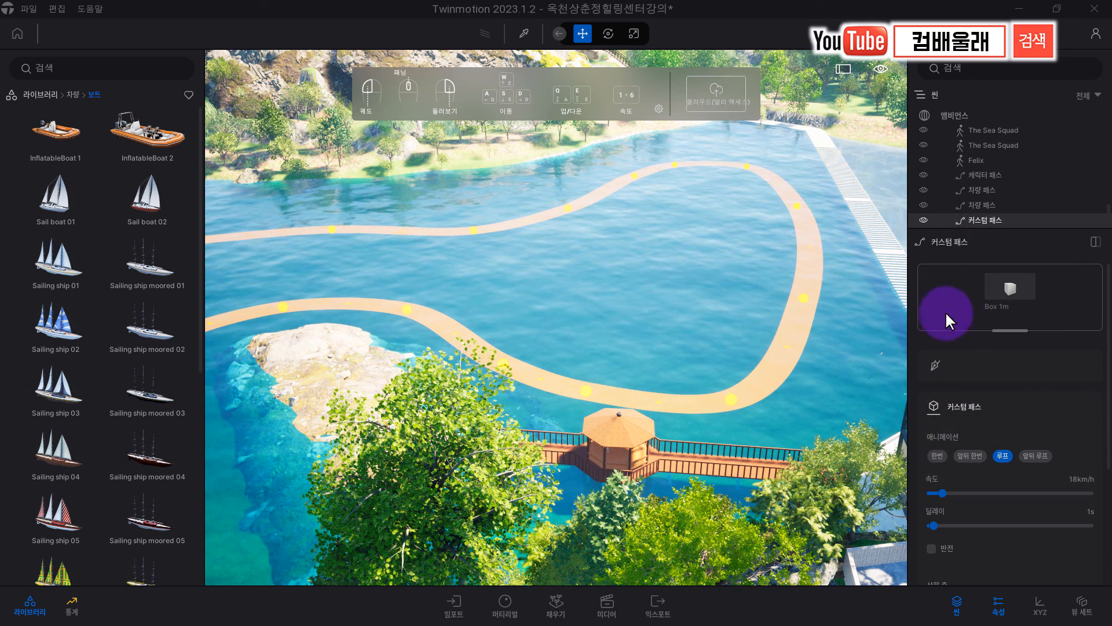
pyautogui.moveTo(146, 154); pyautogui.dragTo(118, 146)
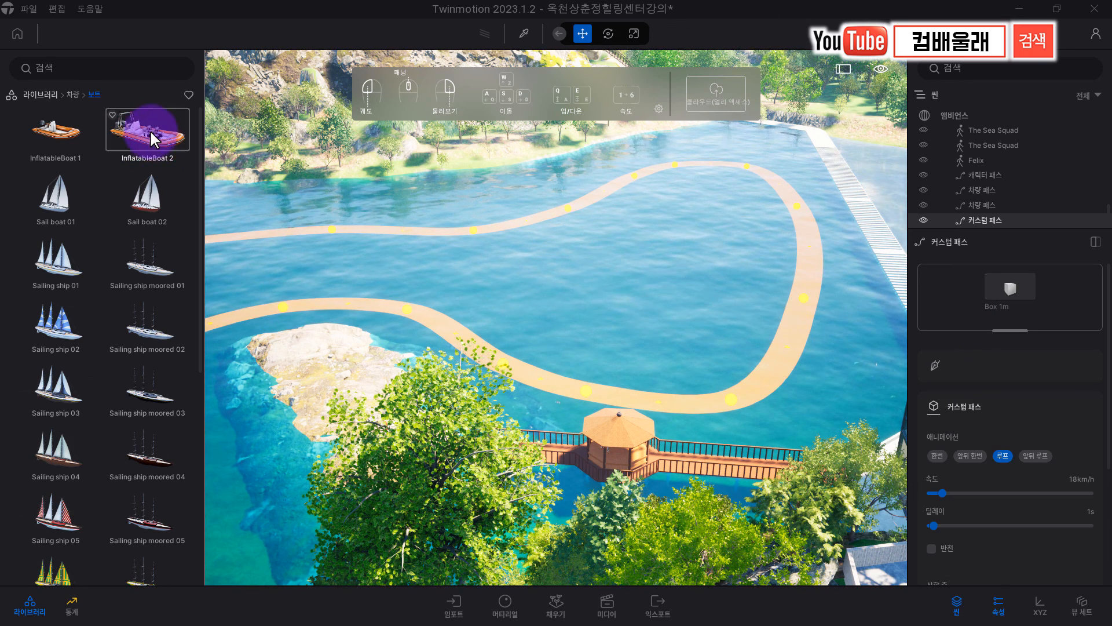
pyautogui.moveTo(151, 142); pyautogui.dragTo(1004, 288)
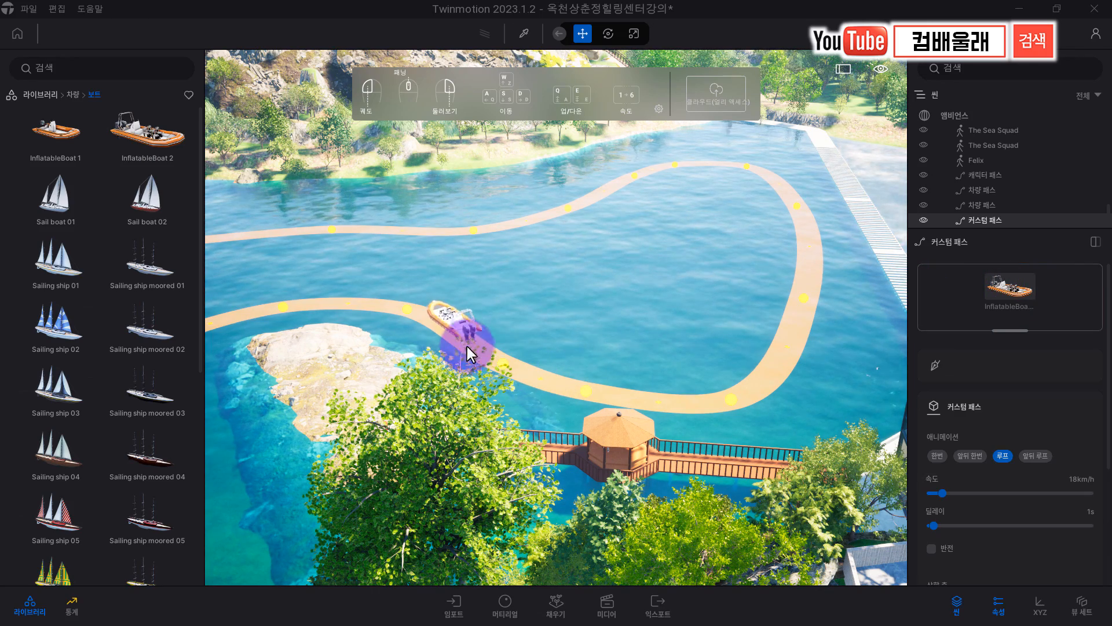
# - Set the boat path's animation mode to play once (한번)
pyautogui.moveTo(438, 332)
pyautogui.mouseDown(button='right')
pyautogui.moveTo(427, 328)
pyautogui.moveTo(437, 337)
pyautogui.mouseUp(button='right')
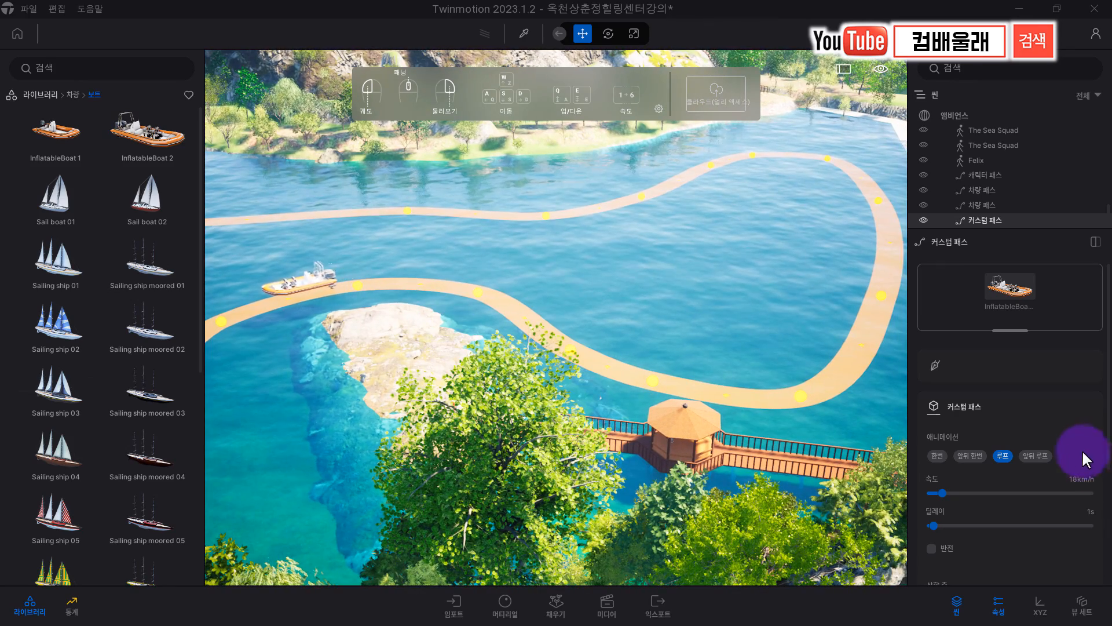
pyautogui.scroll(-1, 1054, 408)
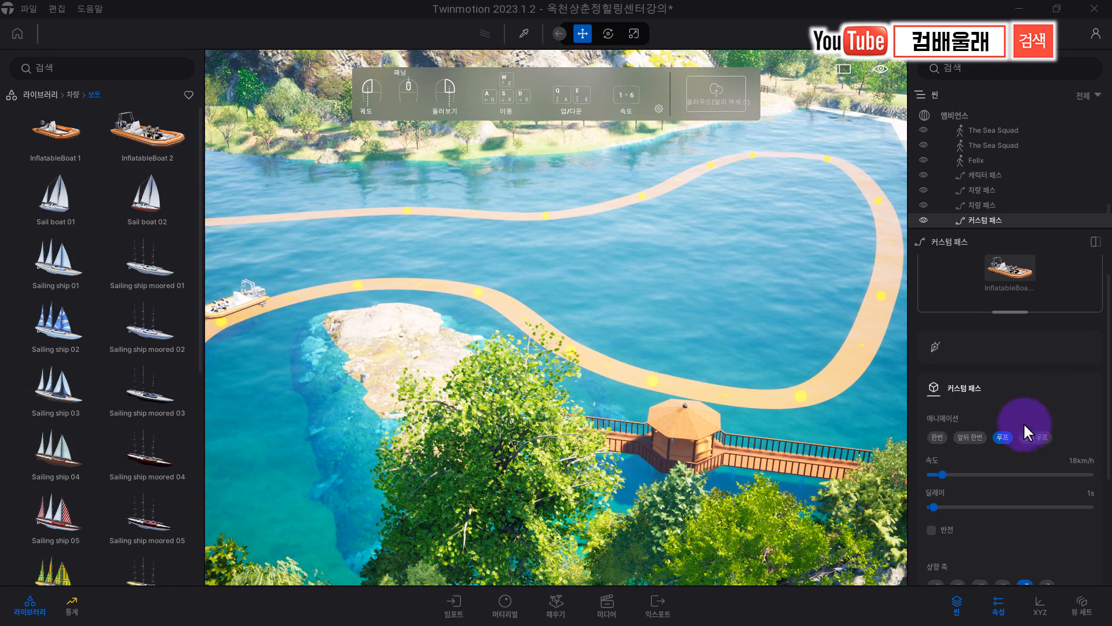
pyautogui.click(935, 437)
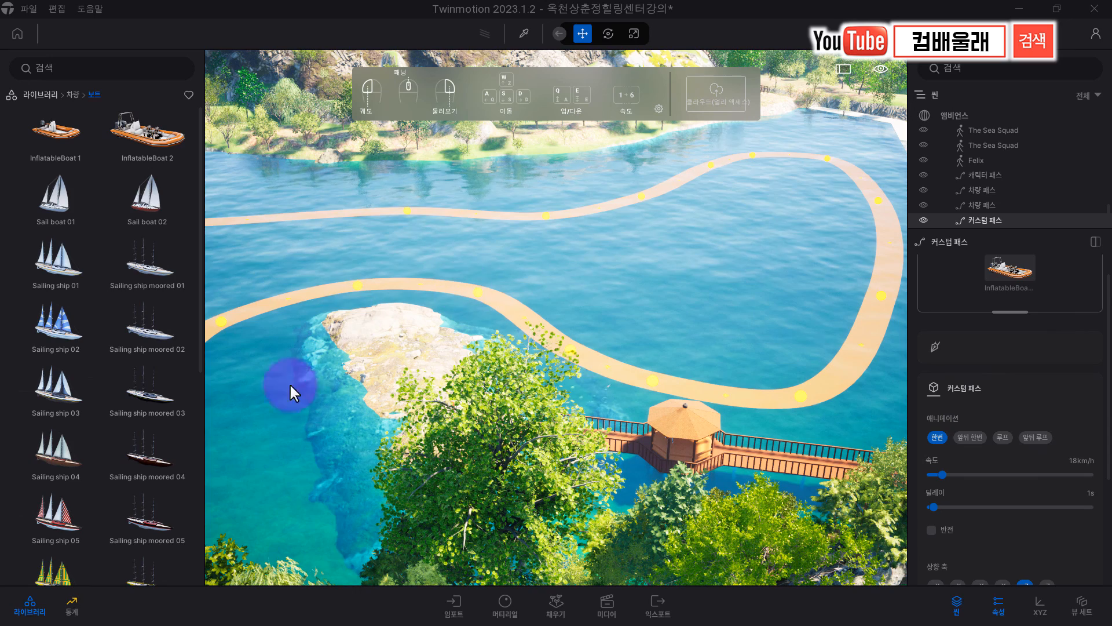
# - Set the boat path's animation mode to loop (루프) and its speed to 46 km/h after trying 101 and 189 km/h
pyautogui.click(1001, 438)
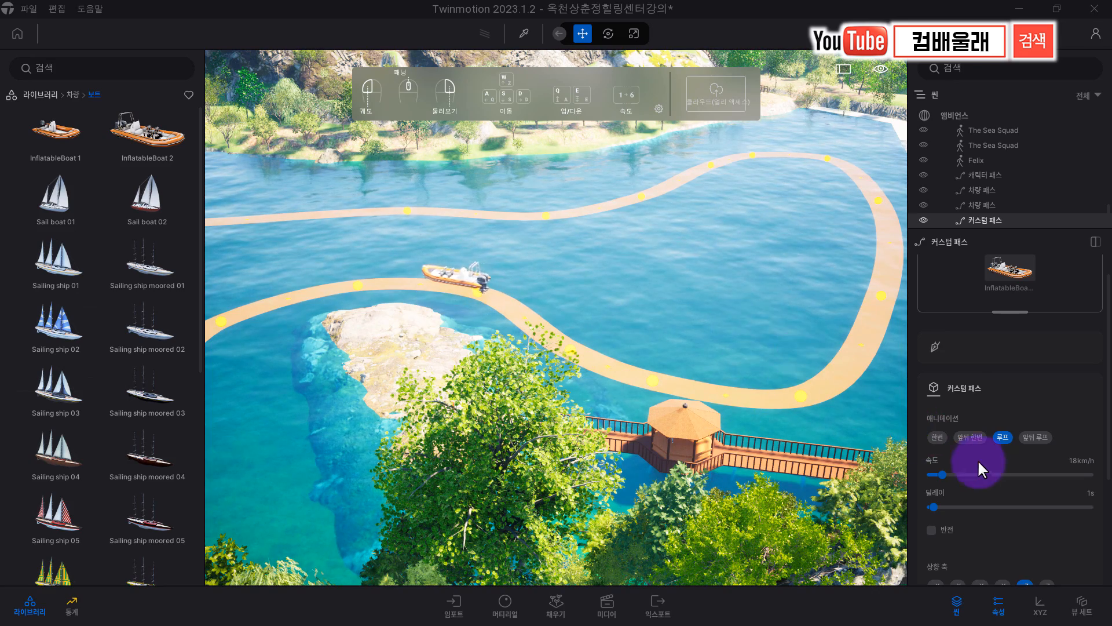
pyautogui.moveTo(942, 474); pyautogui.dragTo(999, 475)
pyautogui.moveTo(757, 310); pyautogui.dragTo(705, 389, button='right')
pyautogui.scroll(-10, 766, 308)
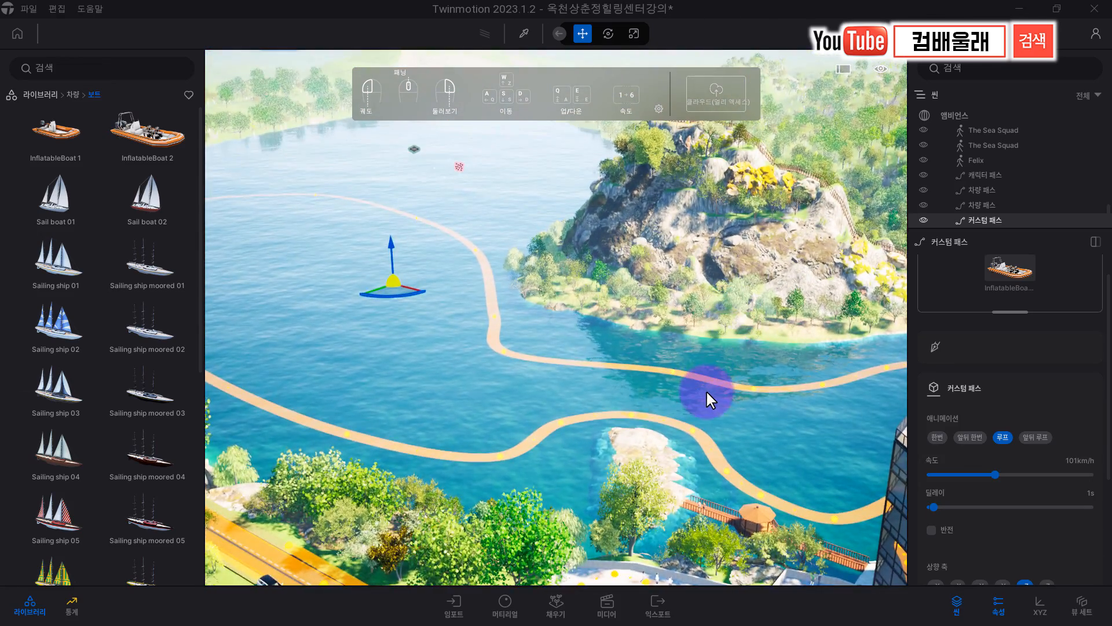
pyautogui.scroll(-5, 705, 389)
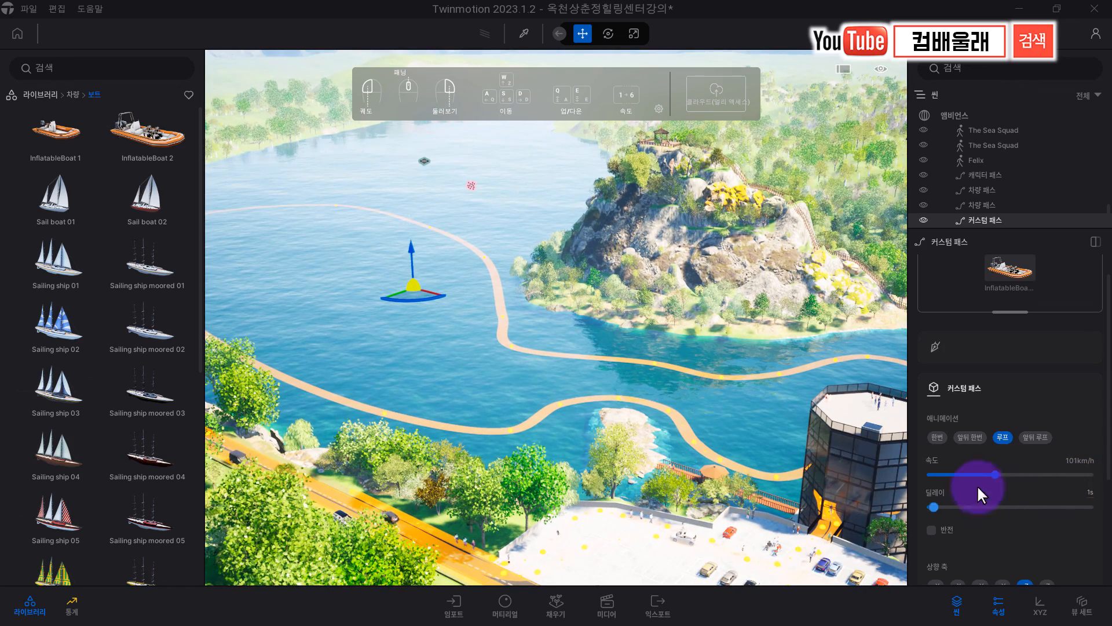
pyautogui.moveTo(995, 474); pyautogui.dragTo(1050, 475)
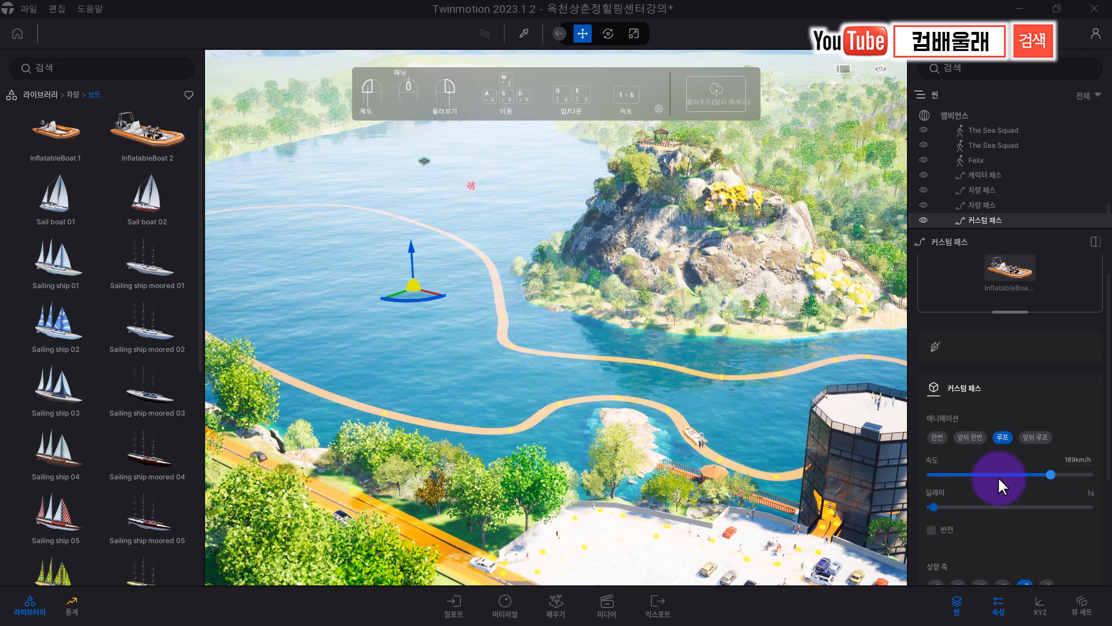
pyautogui.click(959, 472)
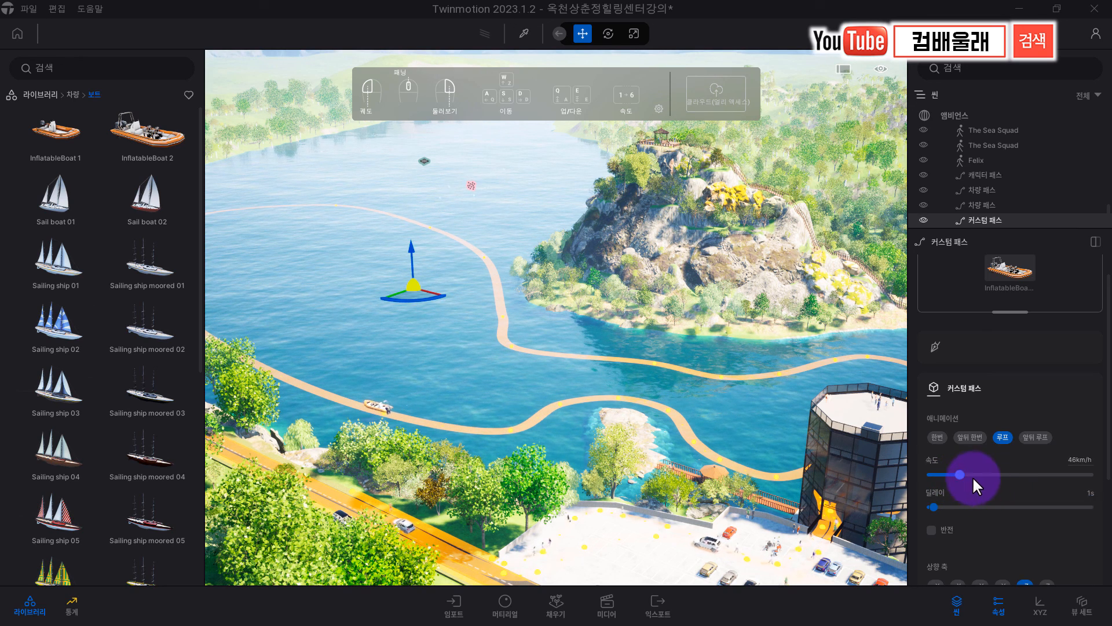
# - Set the boat path's delay to 3 s after trying 12 s, and try reversing (반전) the travel direction
pyautogui.moveTo(933, 506); pyautogui.dragTo(948, 508)
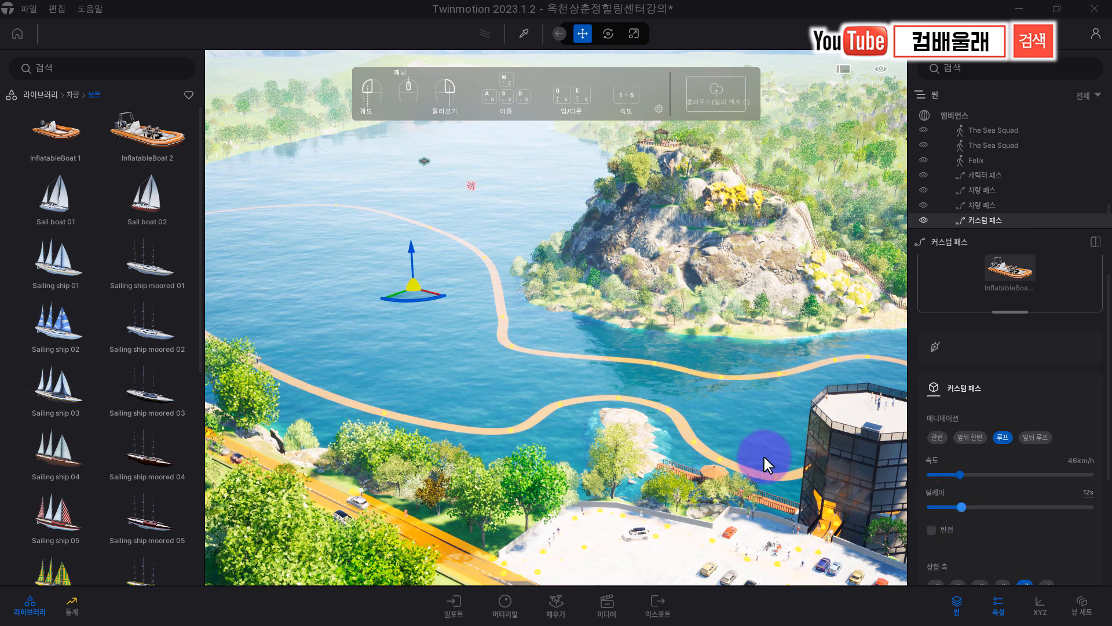
pyautogui.moveTo(961, 507); pyautogui.dragTo(937, 505)
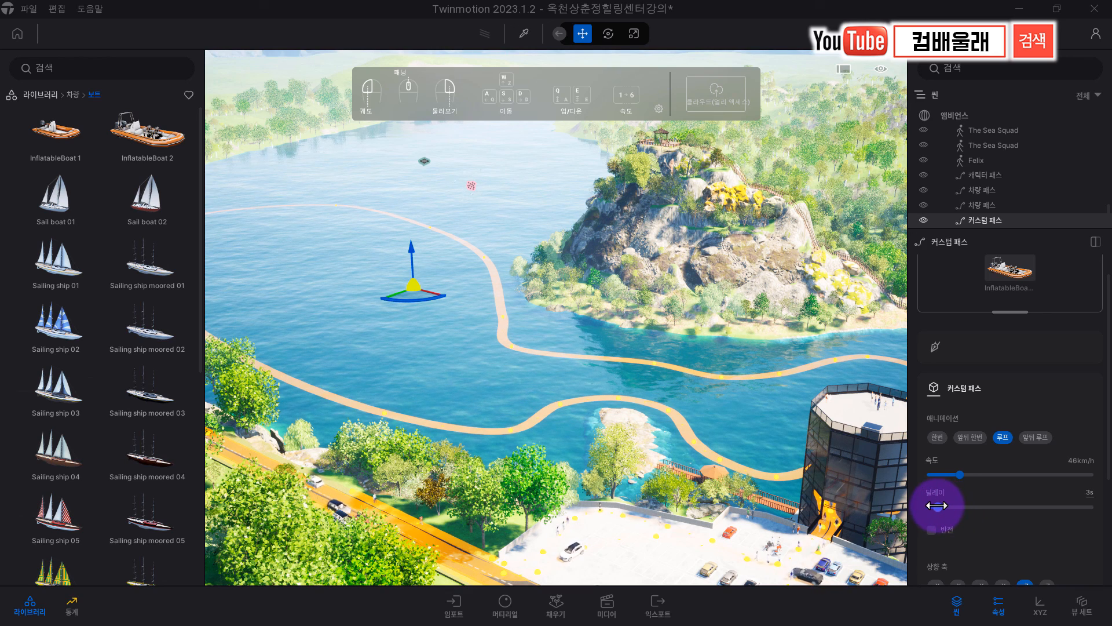
pyautogui.click(930, 531)
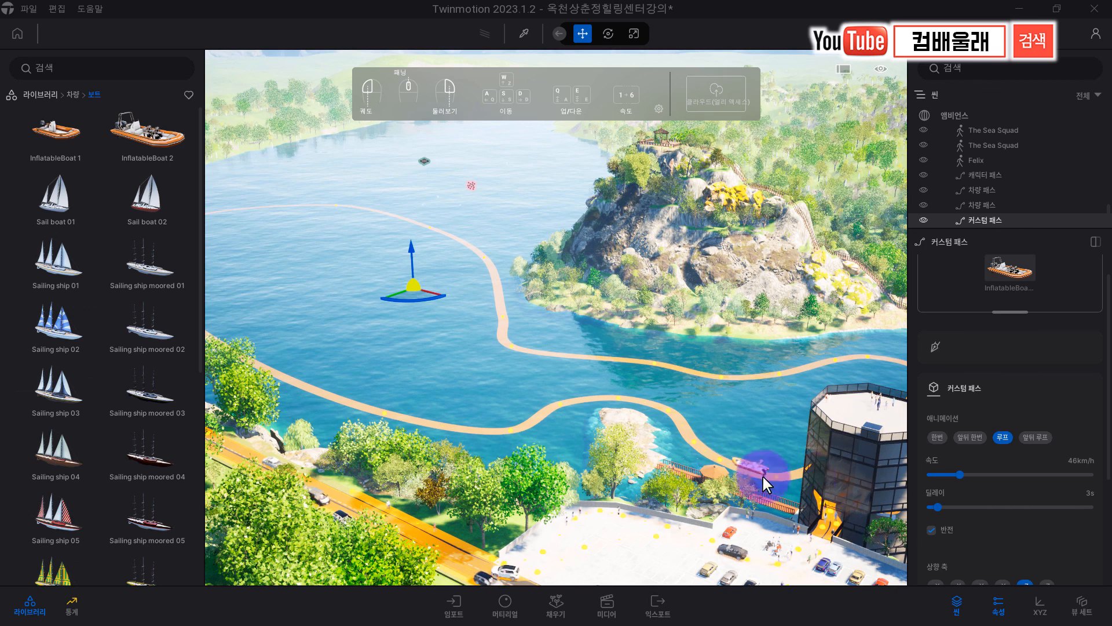
pyautogui.scroll(-2, 1004, 490)
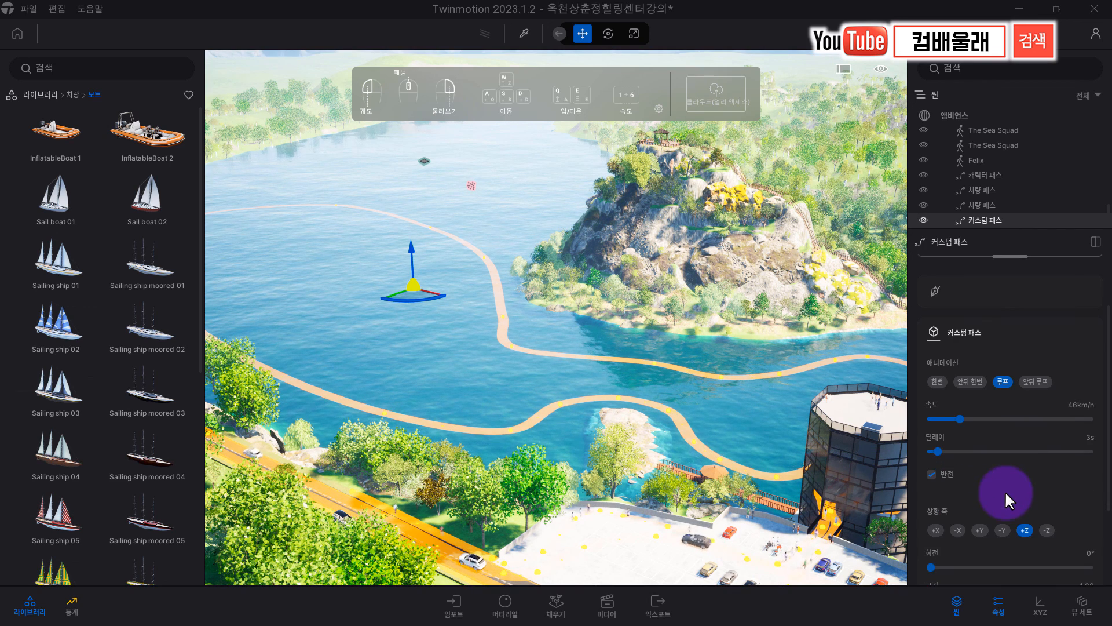
pyautogui.click(932, 474)
# - Try a 127° rotation for the boat on the path, and scale the boat to 0.50
pyautogui.scroll(-2, 932, 522)
pyautogui.moveTo(930, 529); pyautogui.dragTo(987, 529)
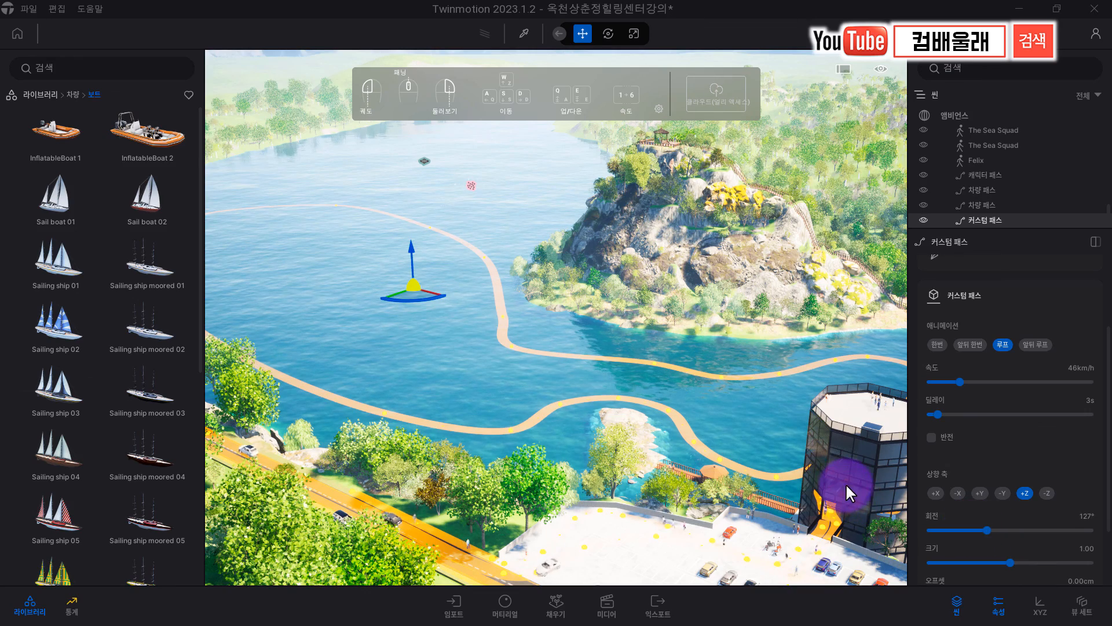
pyautogui.moveTo(789, 451); pyautogui.dragTo(666, 418, button='right')
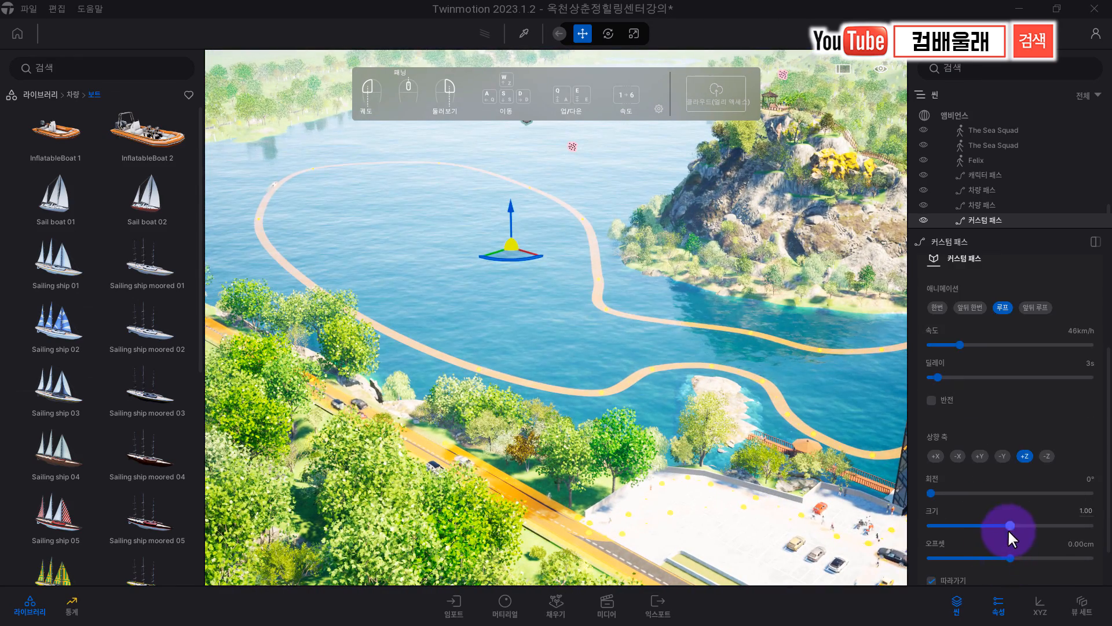
pyautogui.moveTo(1011, 527); pyautogui.dragTo(951, 529)
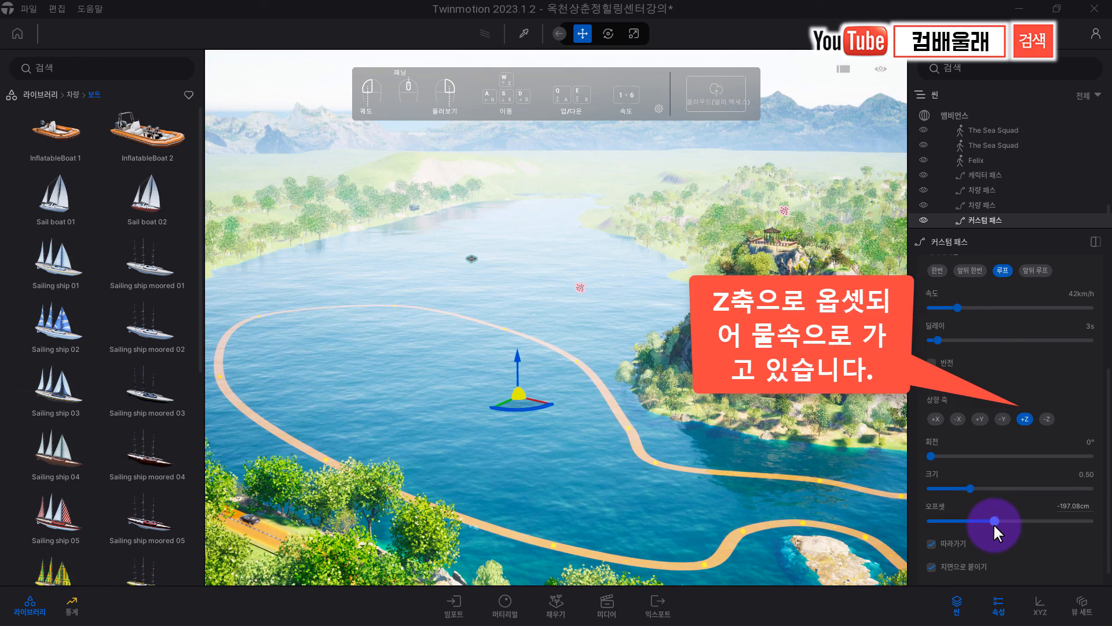
# - Reset the boat's offset to 0.00 cm and set its speed to 42 km/h after trying 181 km/h
pyautogui.moveTo(989, 520)
pyautogui.mouseDown()
pyautogui.moveTo(951, 526)
pyautogui.moveTo(1004, 526)
pyautogui.mouseUp()
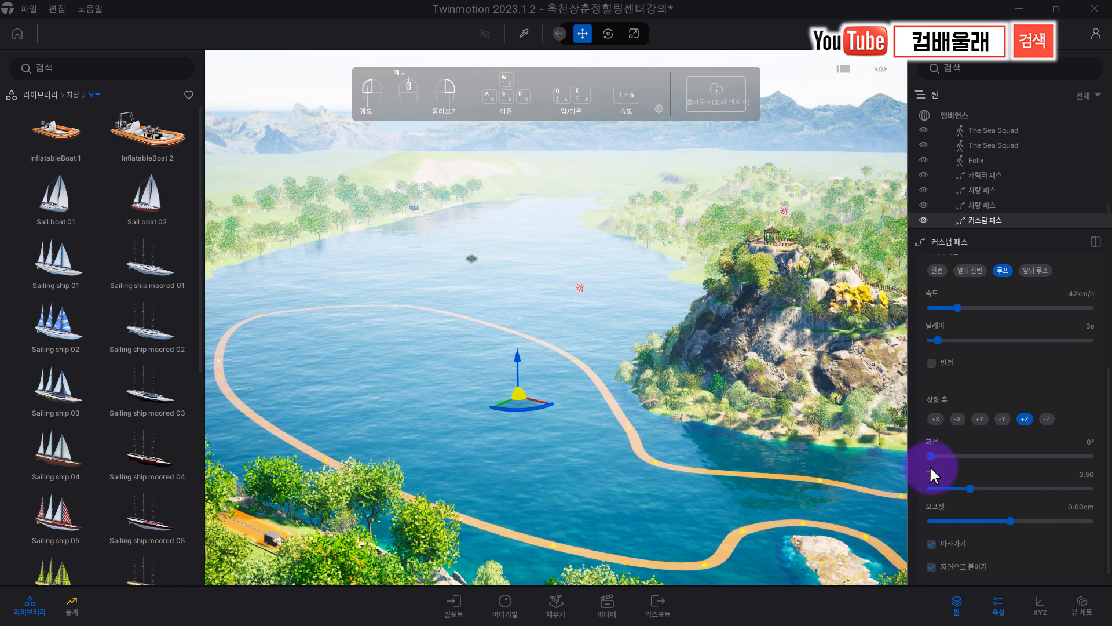
pyautogui.moveTo(958, 309); pyautogui.dragTo(1046, 313)
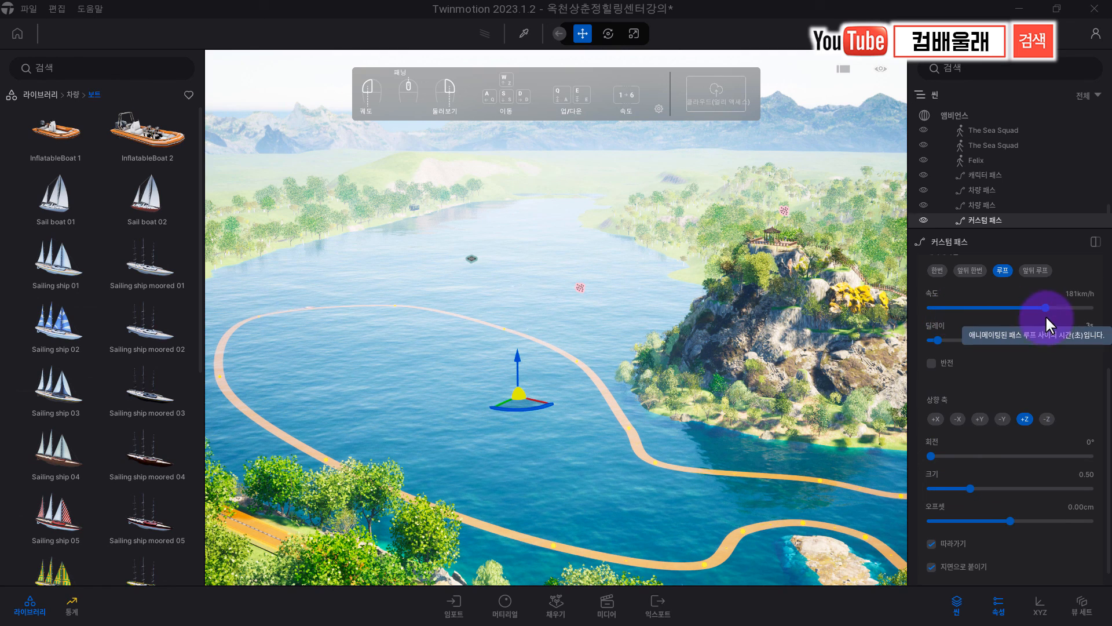
pyautogui.click(957, 308)
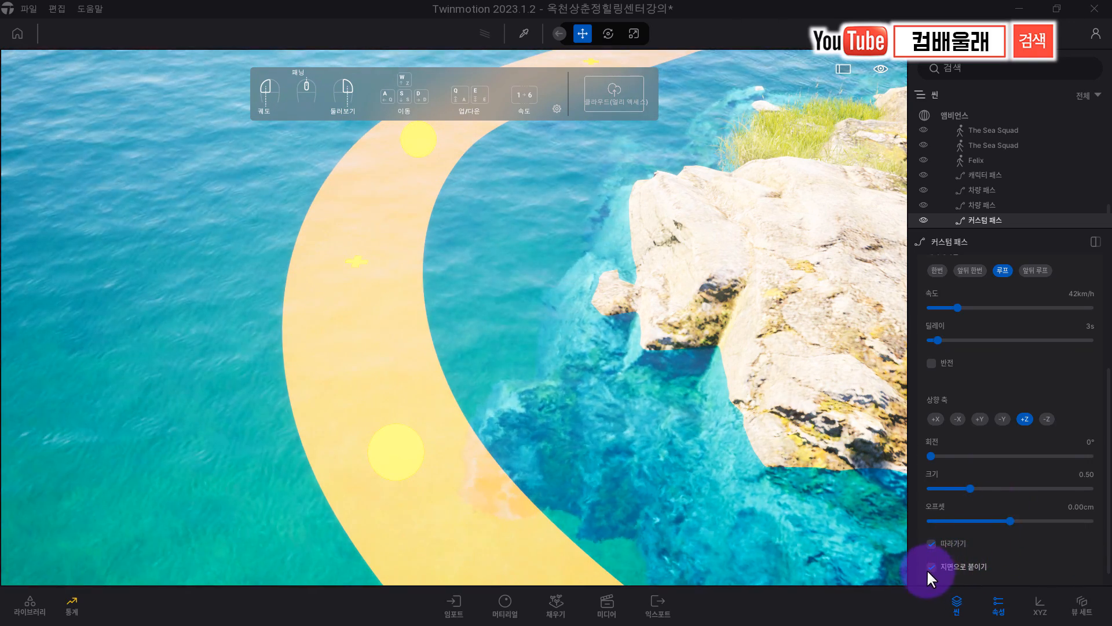
# - Raise the path point beside the rock outcrop with snapping to ground (지면으로 붙이기) off, and set the boat's speed to 20 km/h
pyautogui.moveTo(506, 382); pyautogui.dragTo(417, 197, button='right')
pyautogui.click(511, 329)
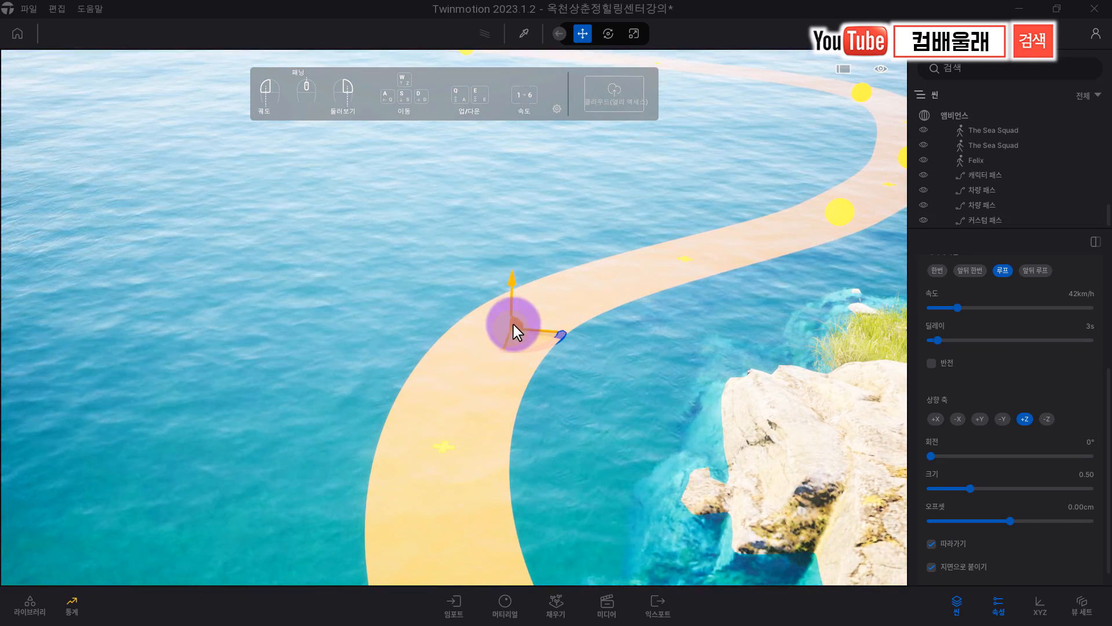
pyautogui.click(511, 281)
pyautogui.moveTo(511, 280); pyautogui.dragTo(498, 172)
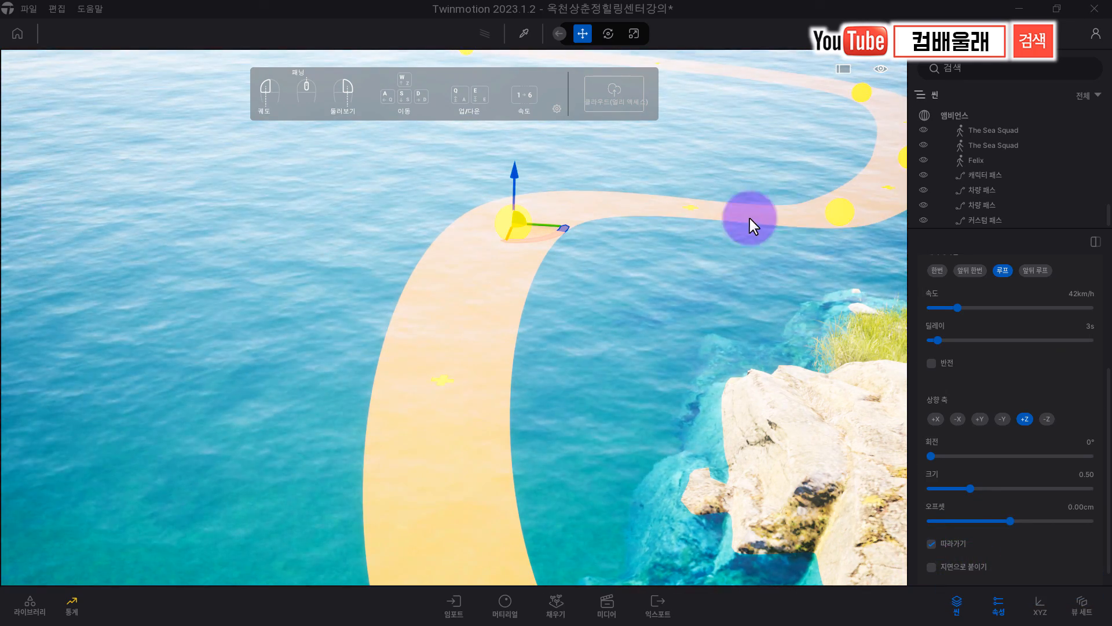
pyautogui.click(1001, 308)
pyautogui.click(944, 309)
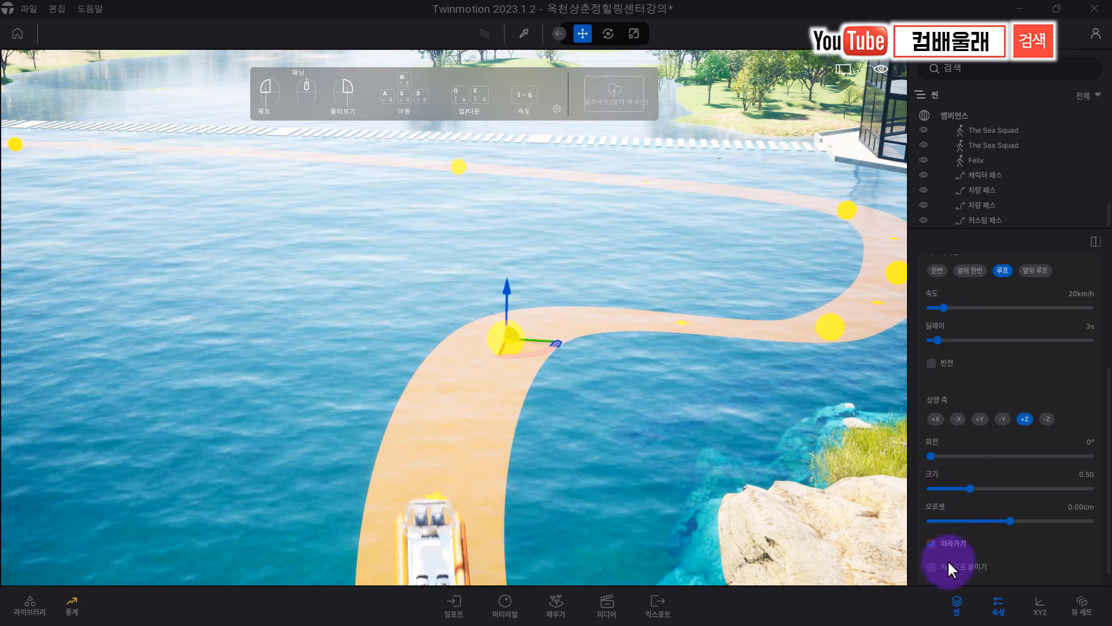
# - Turn snapping to ground (지면으로 붙이기) back on and lower the raised path point near the rock outcrop
pyautogui.click(932, 567)
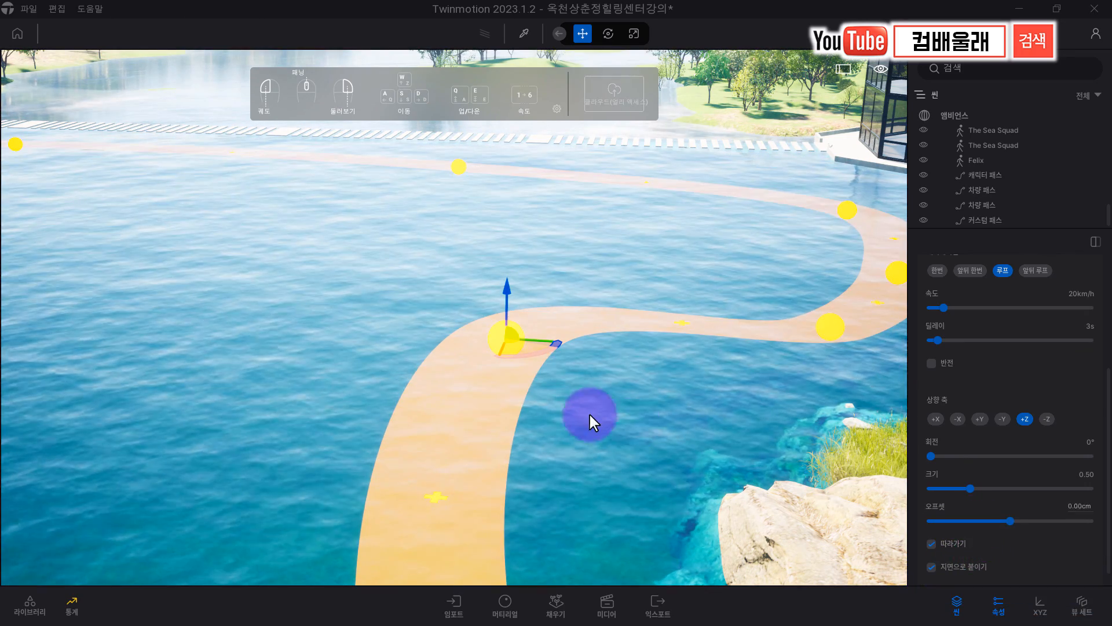
pyautogui.click(505, 291)
pyautogui.moveTo(505, 291); pyautogui.dragTo(505, 461)
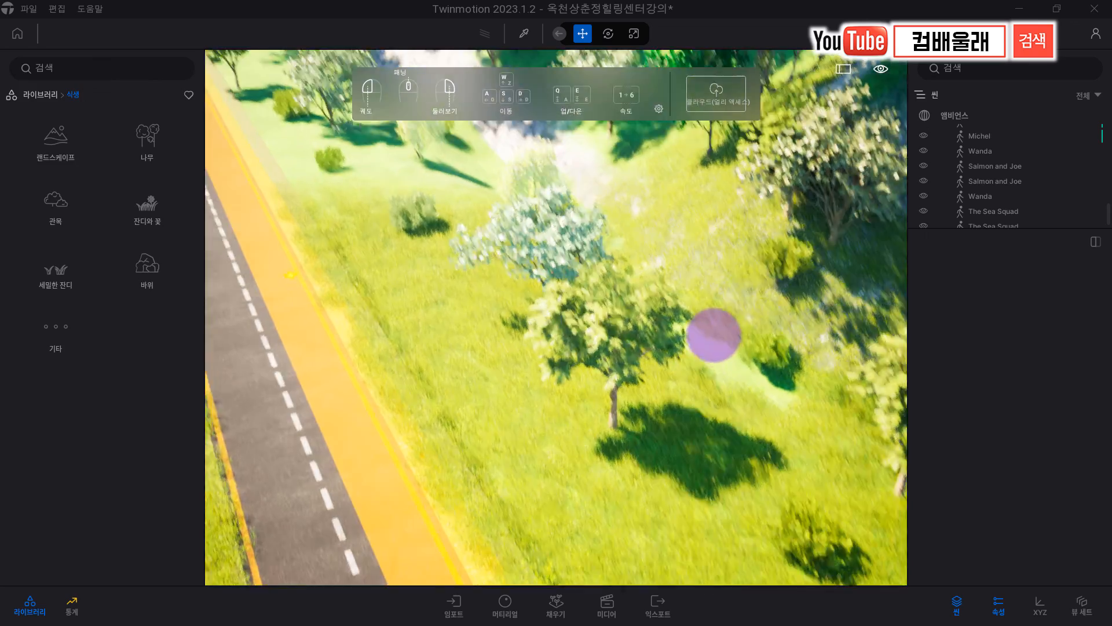
# - Shift the vehicle path point where the road meets the parking lot slightly, and check the traffic moving through the lot
pyautogui.moveTo(714, 335); pyautogui.dragTo(719, 341, button='right')
pyautogui.moveTo(497, 423); pyautogui.dragTo(505, 390, button='right')
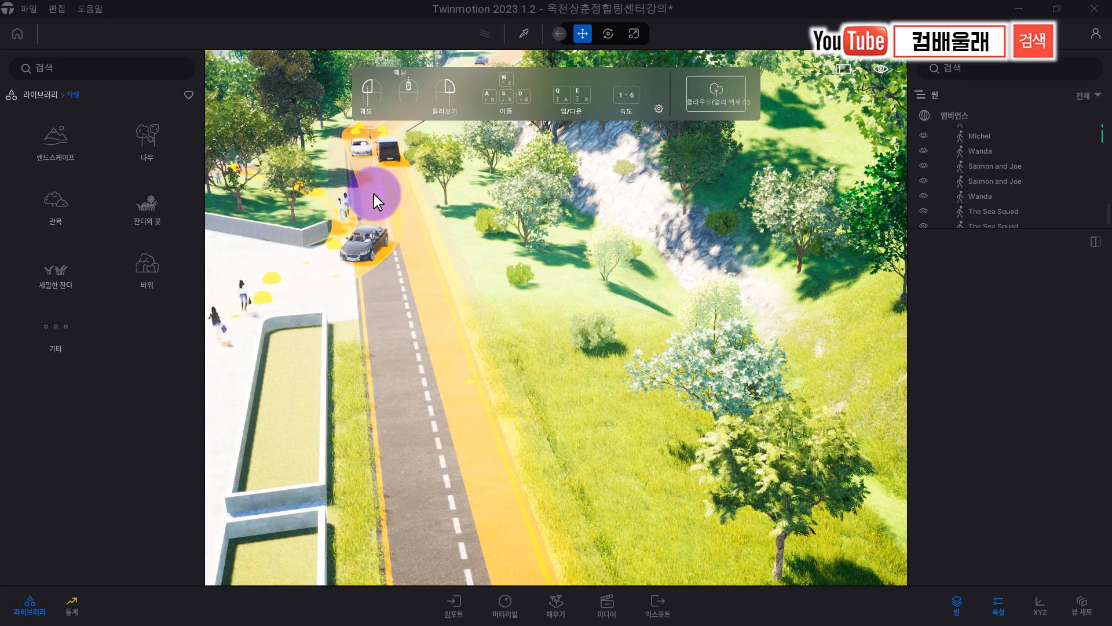
pyautogui.click(371, 249)
pyautogui.moveTo(370, 249)
pyautogui.mouseDown()
pyautogui.moveTo(344, 252)
pyautogui.moveTo(358, 245)
pyautogui.mouseUp()
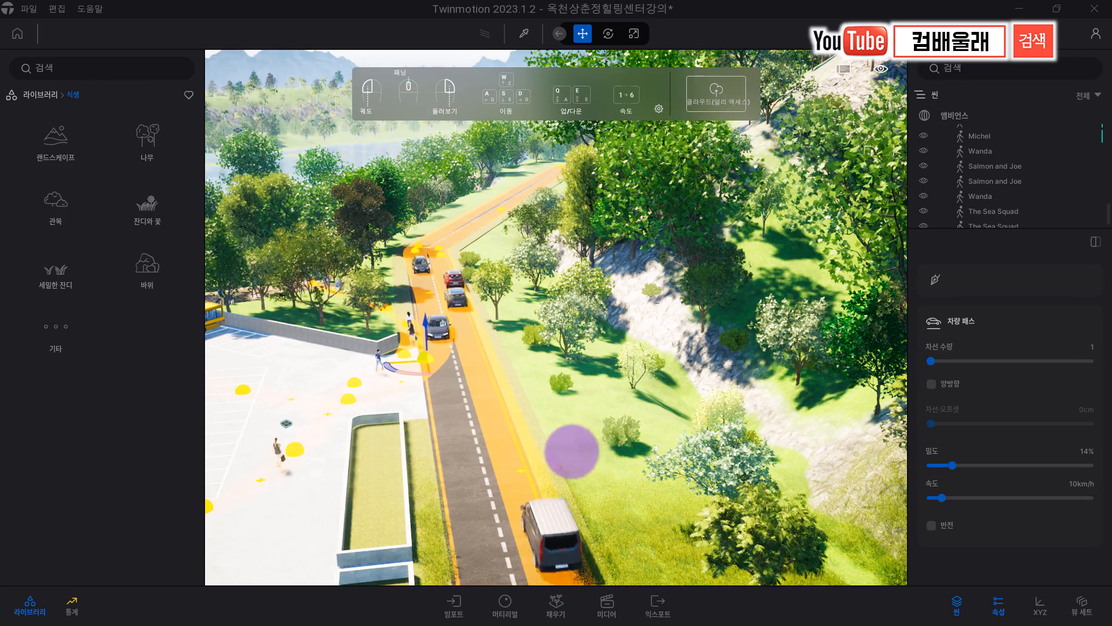
pyautogui.moveTo(572, 450); pyautogui.dragTo(588, 452, button='right')
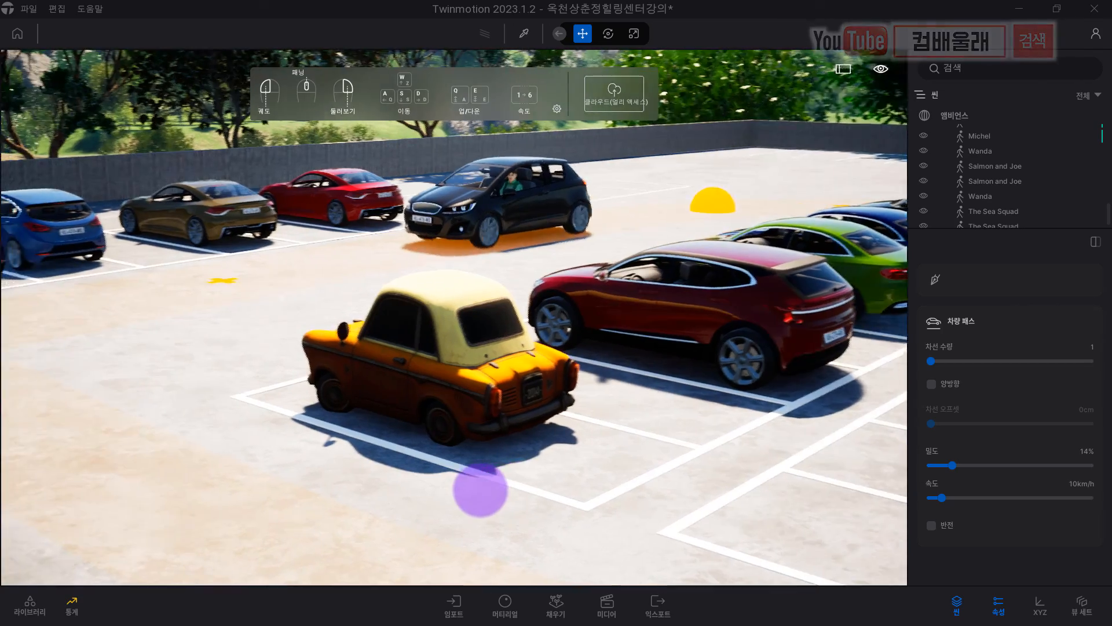
pyautogui.moveTo(472, 489); pyautogui.dragTo(478, 487, button='right')
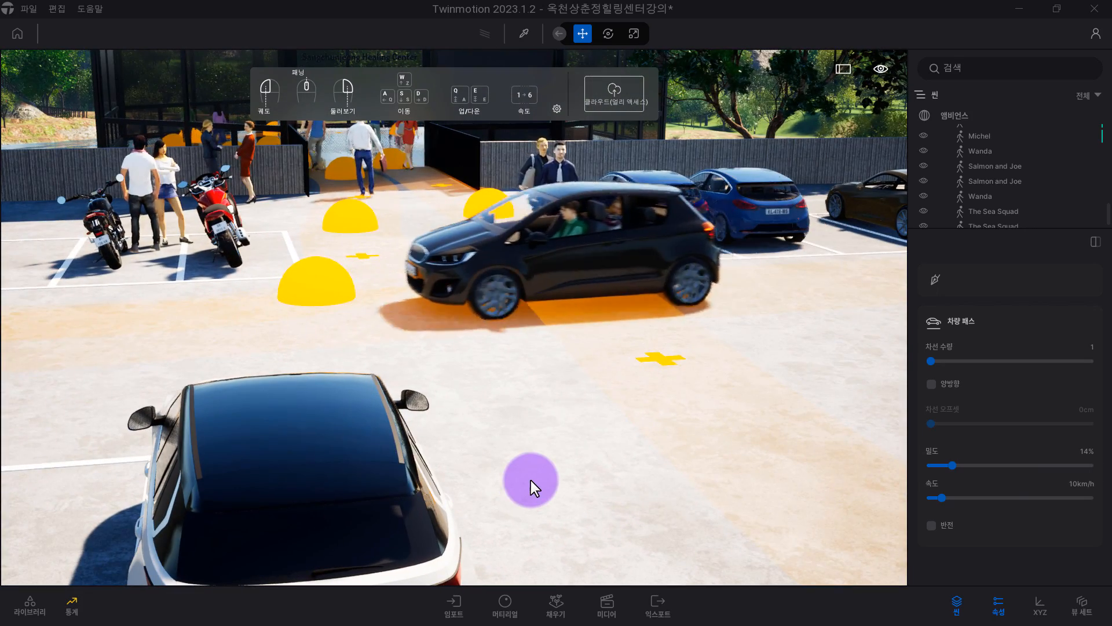